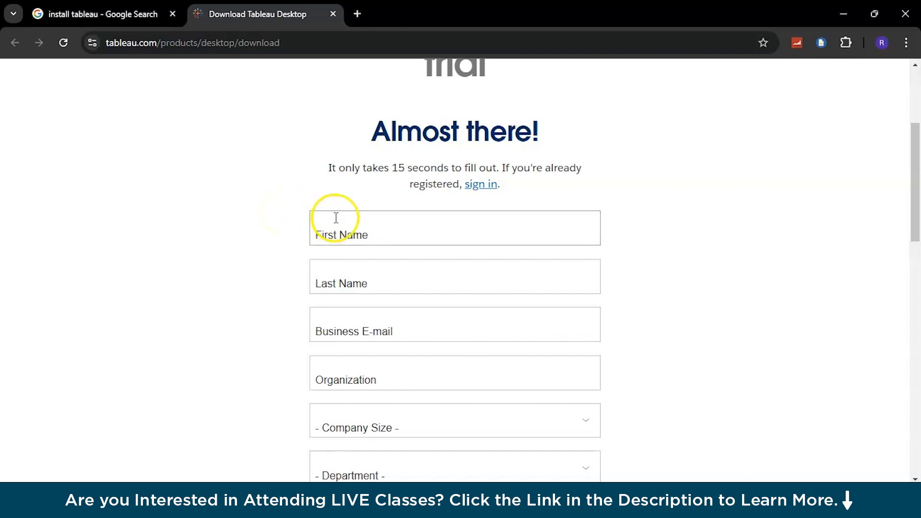
# Review the trial sign-up form, including its Organization field, then switch to Tableau Public's Book1.
pyautogui.scroll(-2, 321, 299)
pyautogui.scroll(-2, 322, 296)
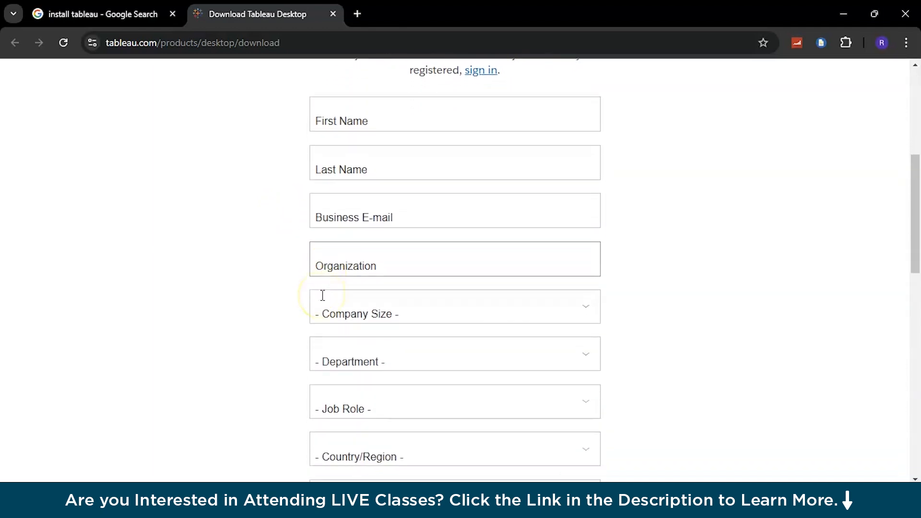
pyautogui.click(360, 214)
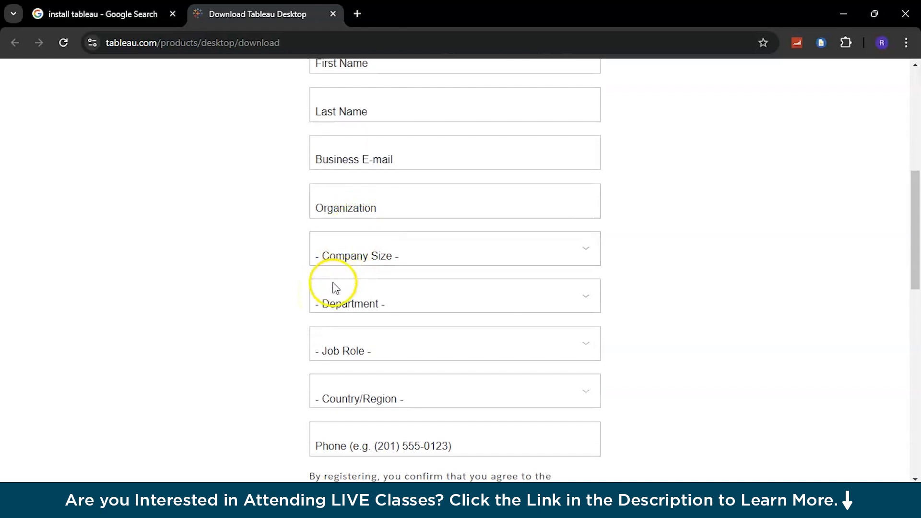
pyautogui.scroll(-3, 319, 312)
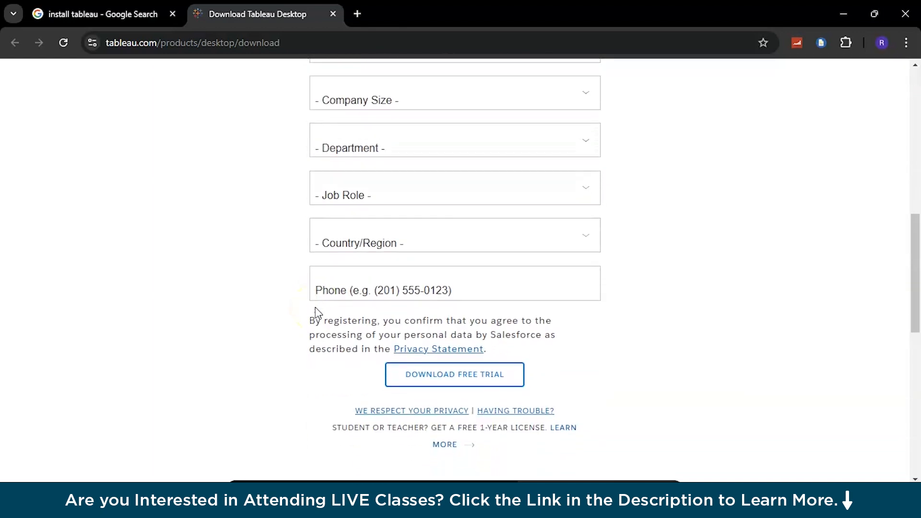
pyautogui.scroll(-1, 318, 312)
pyautogui.scroll(-3, 316, 313)
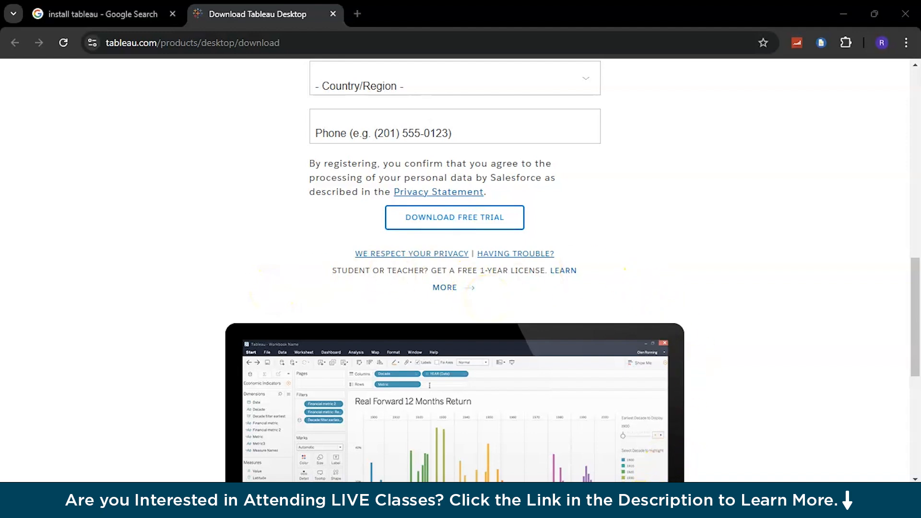
pyautogui.moveTo(628, 502)
pyautogui.click(629, 431)
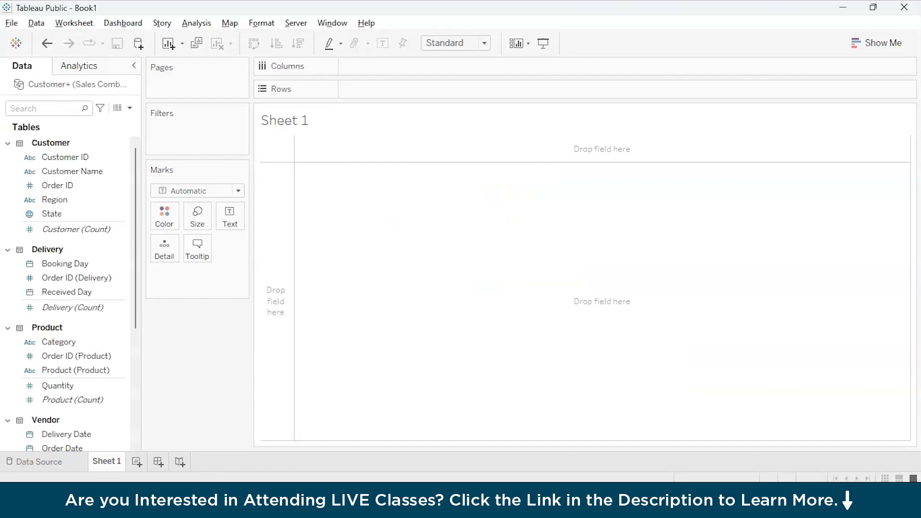
# Use the File menu to return from Sheet 1 to the Tableau Public start page.
pyautogui.click(11, 23)
pyautogui.moveTo(36, 23)
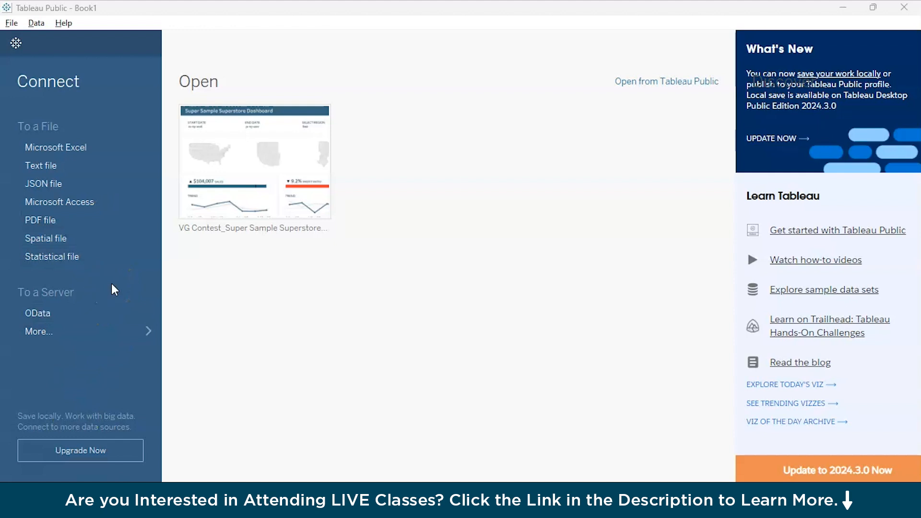
# Start a Microsoft Excel connection to the Tableau Data Visualization folder, then switch to Sales Combined.
pyautogui.click(91, 147)
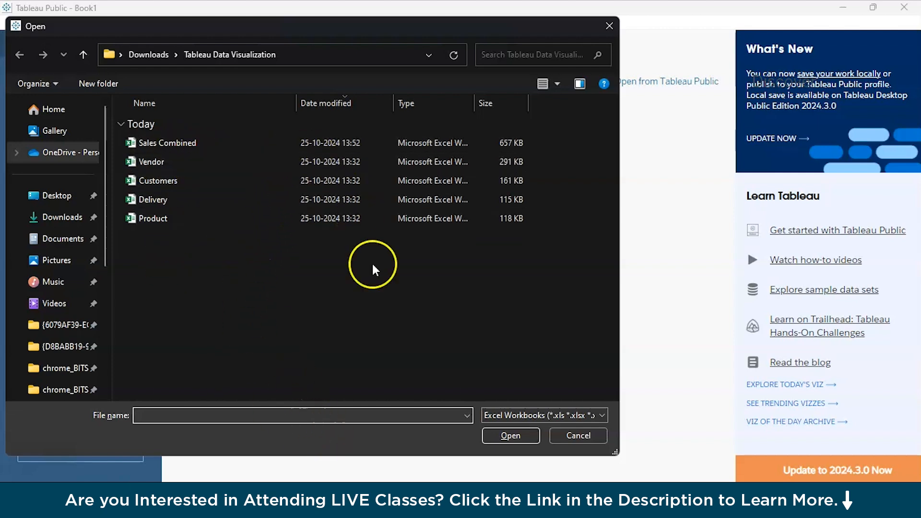
pyautogui.click(416, 499)
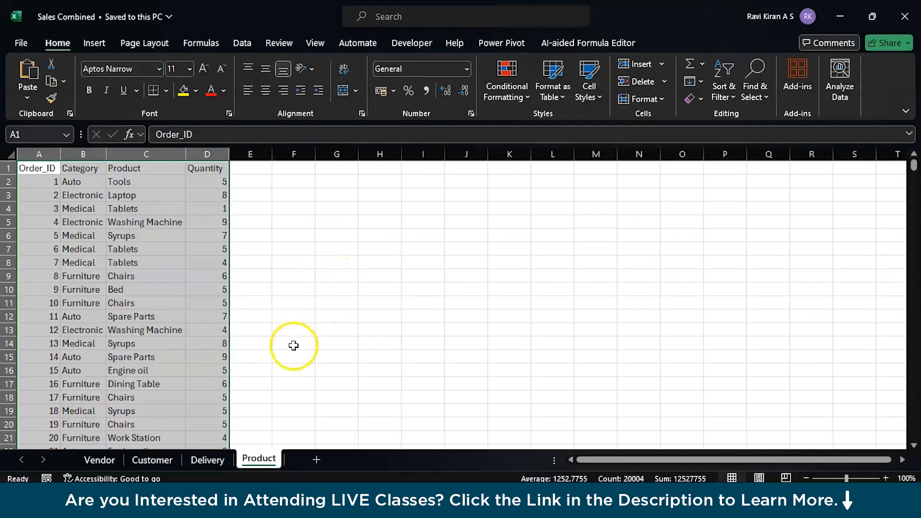
# Autofit the Vendor sheet's Order_Date and Delivery_Date columns (B and C) in Sales Combined.
pyautogui.click(294, 343)
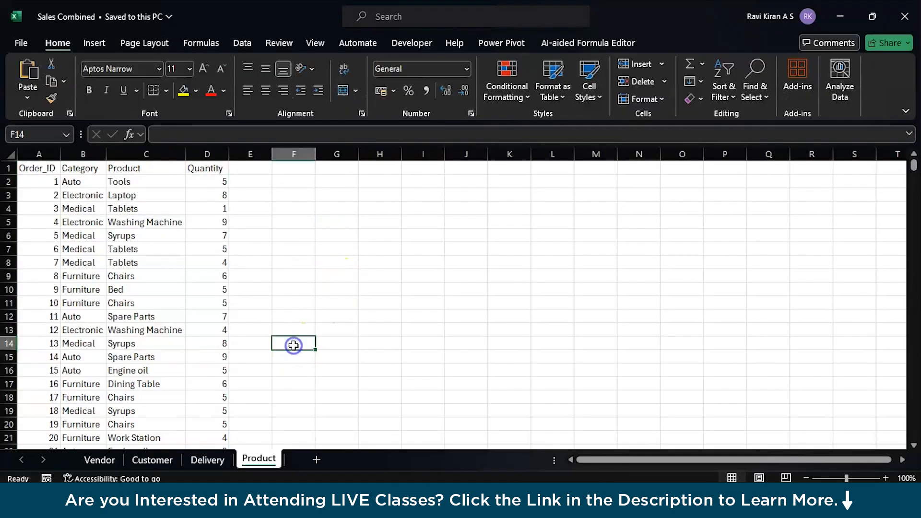
pyautogui.click(110, 459)
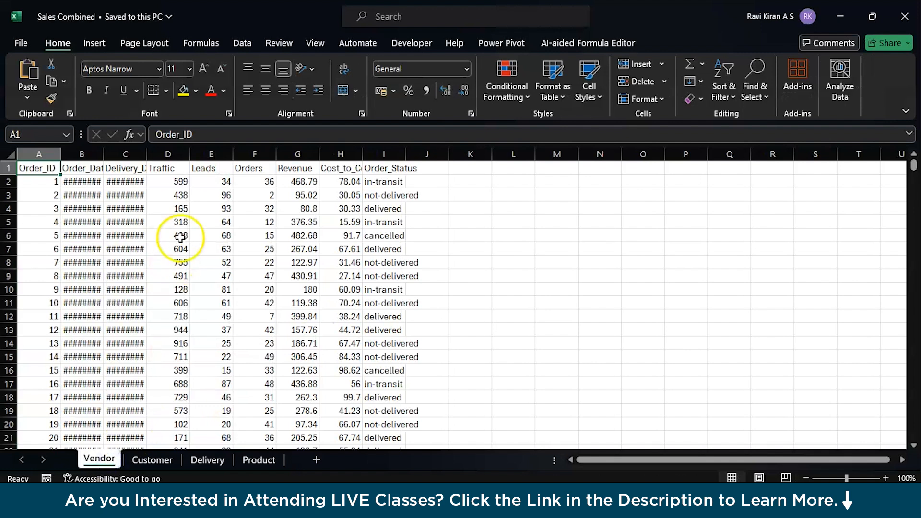
pyautogui.doubleClick(103, 154)
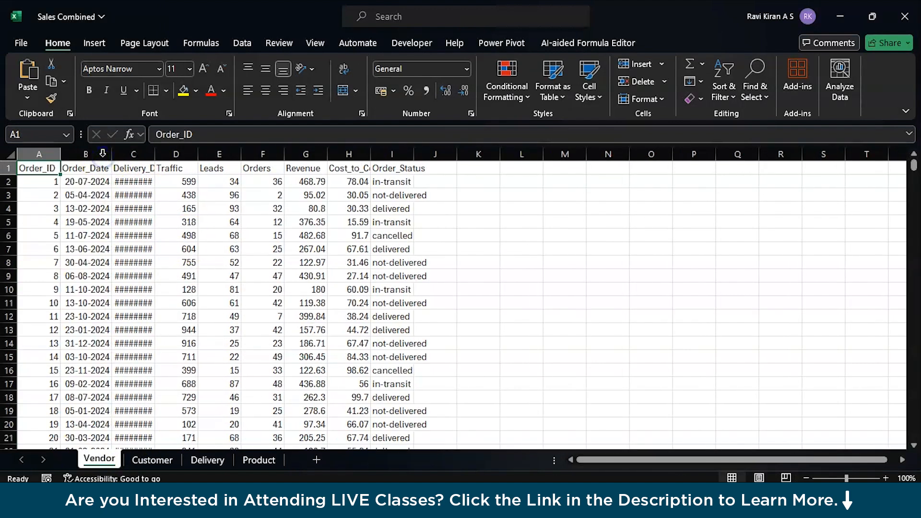
pyautogui.doubleClick(153, 154)
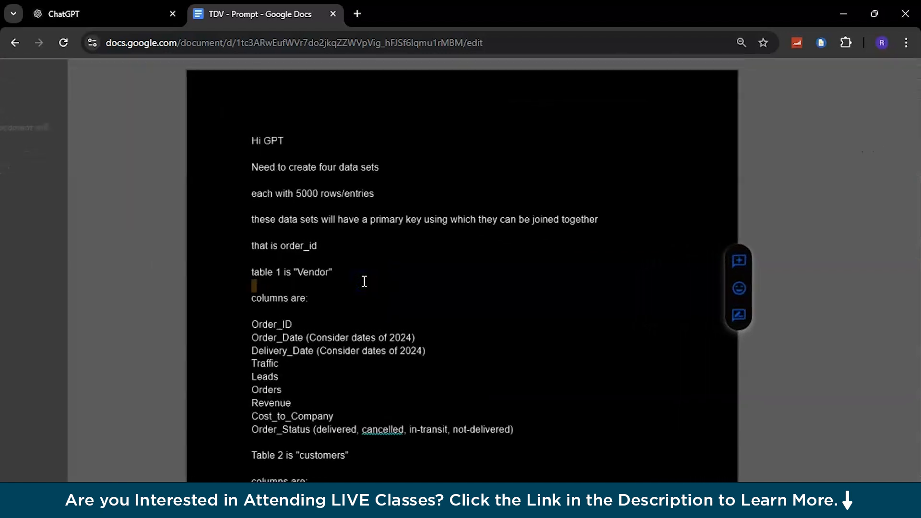
pyautogui.scroll(1, 365, 282)
pyautogui.scroll(-1, 364, 282)
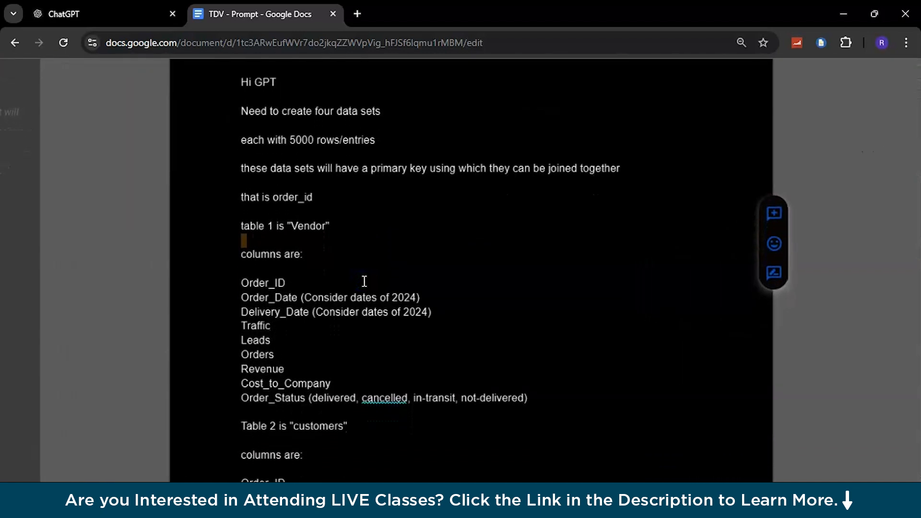
pyautogui.scroll(-1, 364, 282)
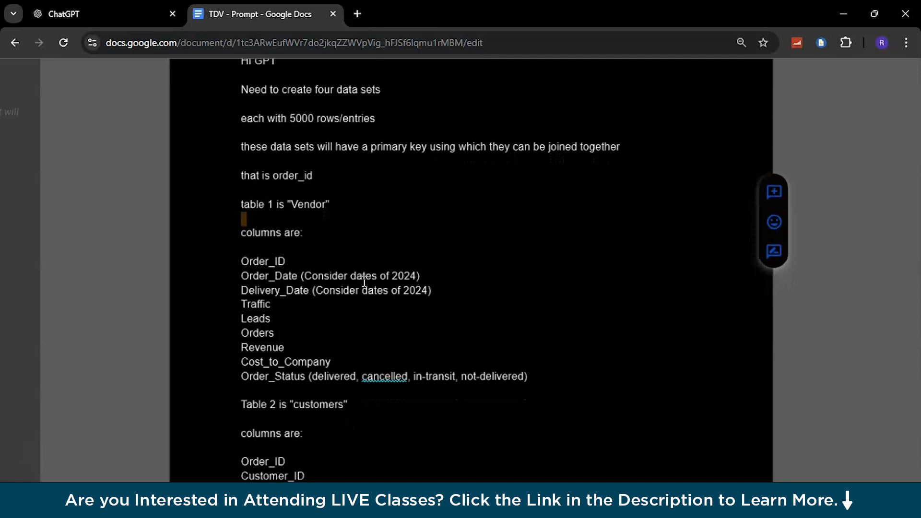
pyautogui.scroll(-2, 364, 281)
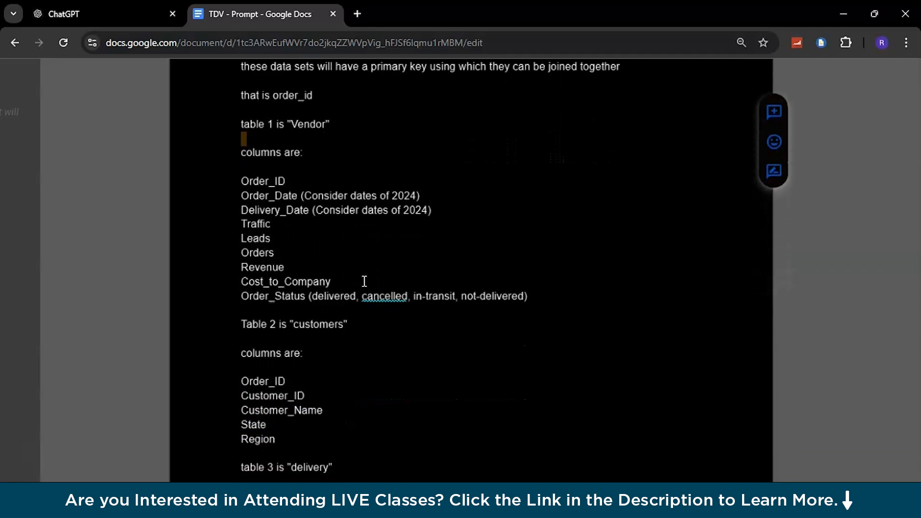
pyautogui.scroll(-5, 364, 282)
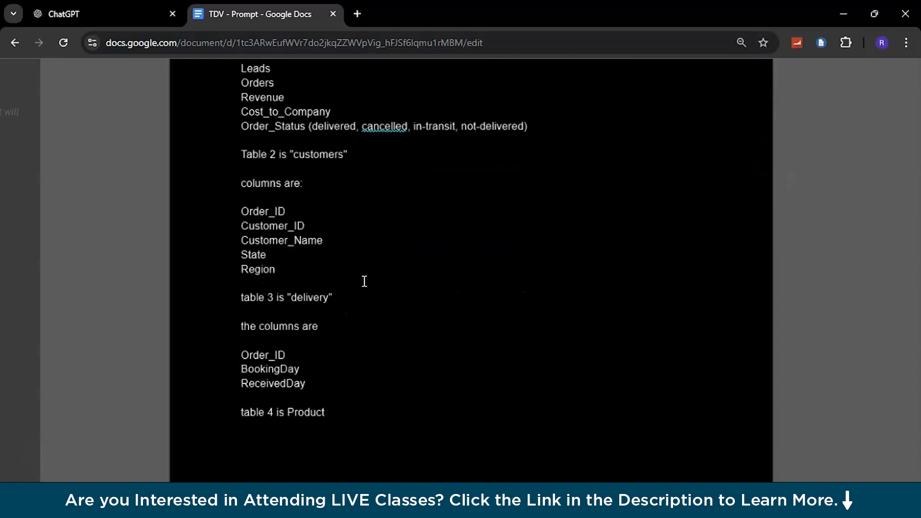
pyautogui.scroll(-4, 365, 281)
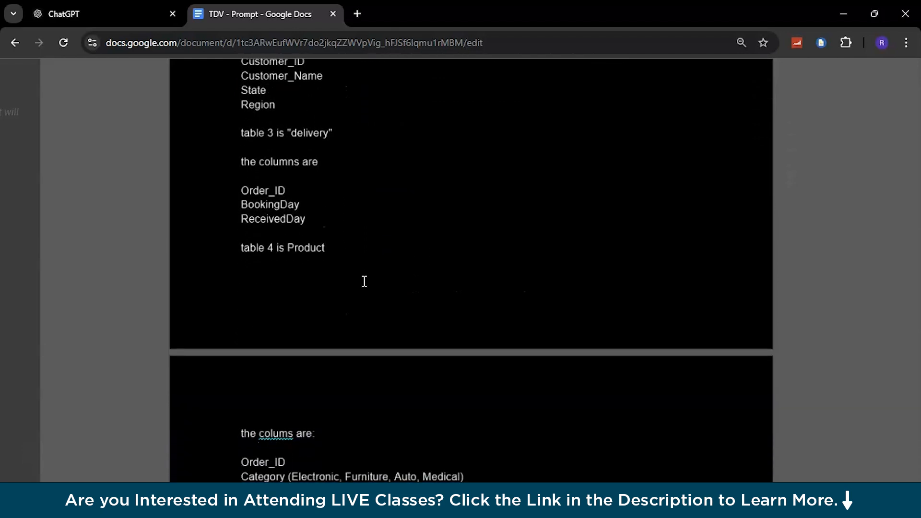
pyautogui.scroll(10, 364, 281)
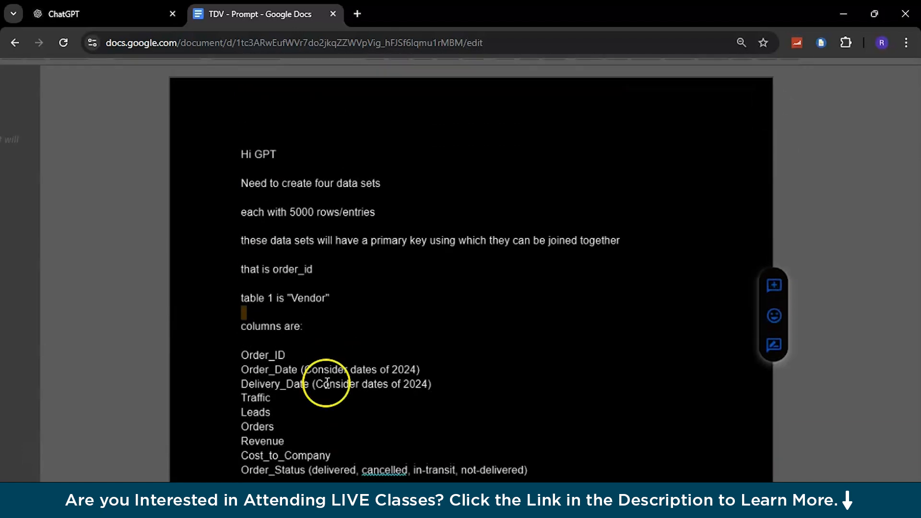
pyautogui.click(243, 232)
pyautogui.moveTo(245, 231); pyautogui.dragTo(383, 352)
pyautogui.scroll(-1, 383, 352)
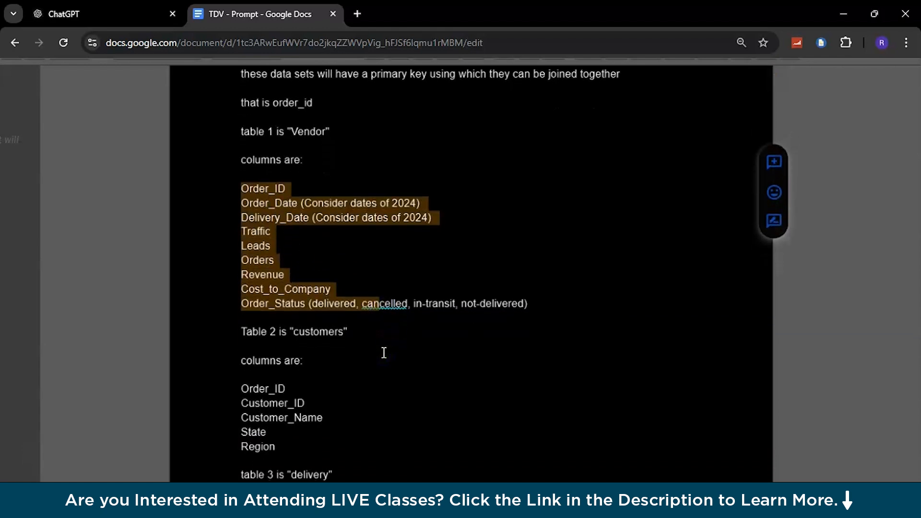
pyautogui.scroll(-4, 384, 353)
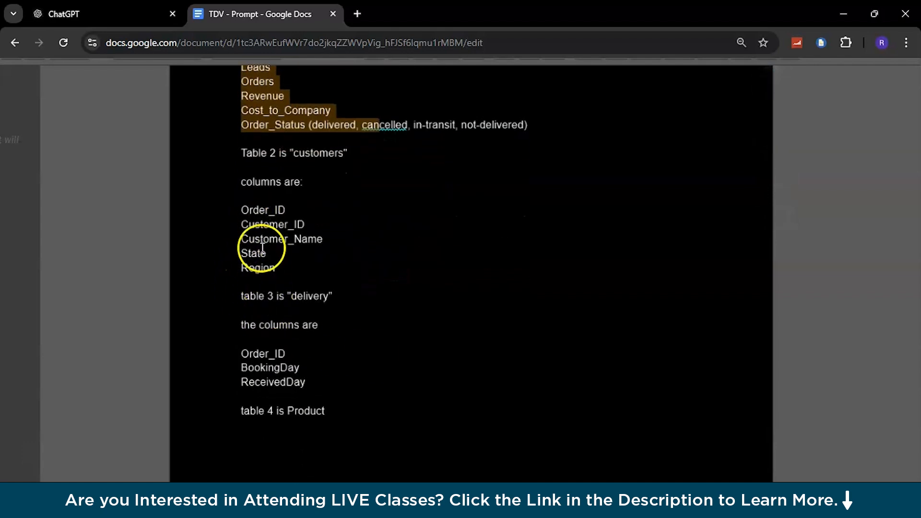
pyautogui.doubleClick(261, 209)
pyautogui.scroll(2, 271, 212)
pyautogui.scroll(-3, 271, 212)
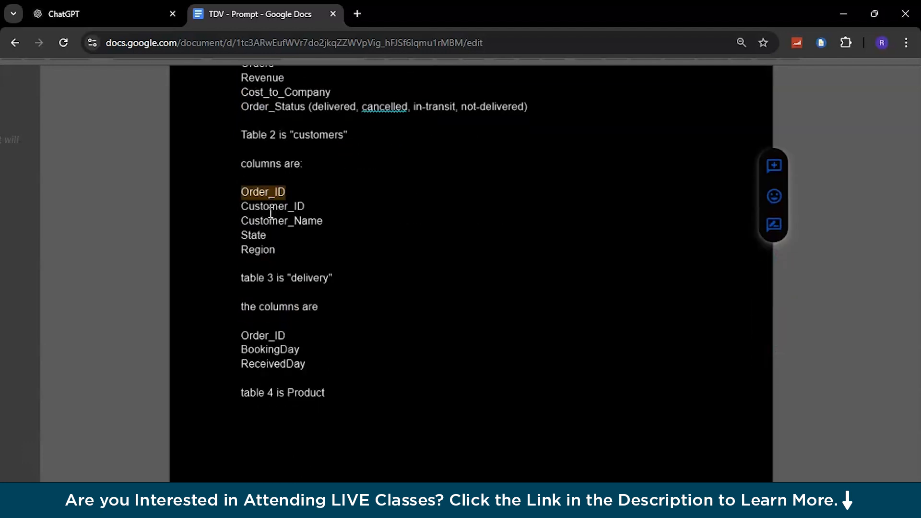
pyautogui.doubleClick(264, 335)
pyautogui.scroll(5, 265, 336)
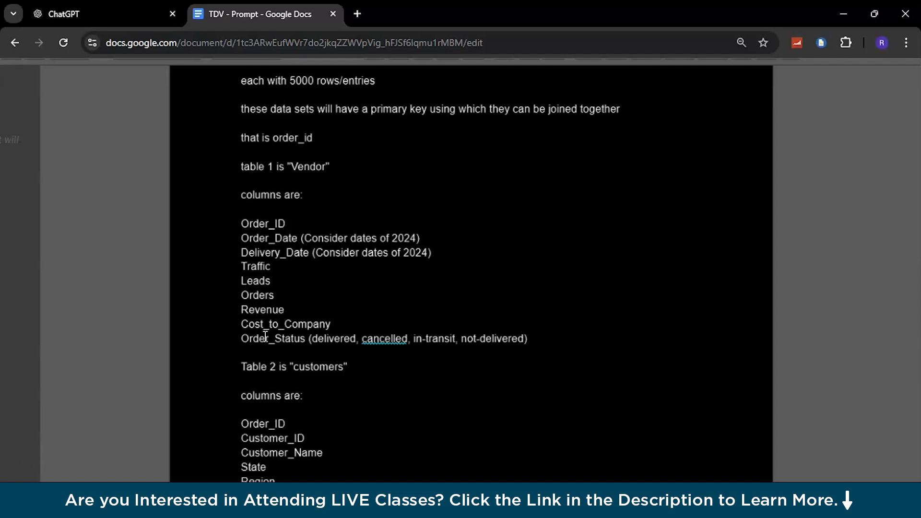
pyautogui.scroll(-2, 265, 335)
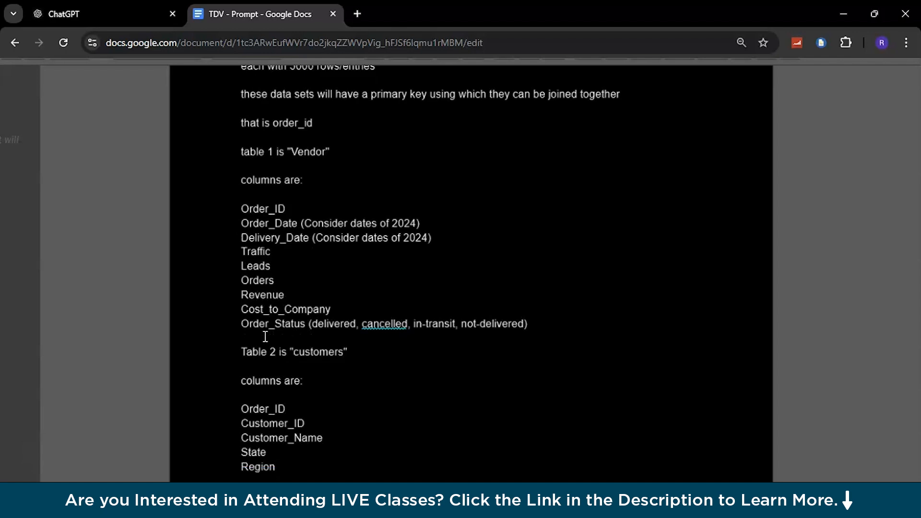
pyautogui.doubleClick(275, 129)
pyautogui.doubleClick(275, 143)
pyautogui.scroll(-2, 274, 144)
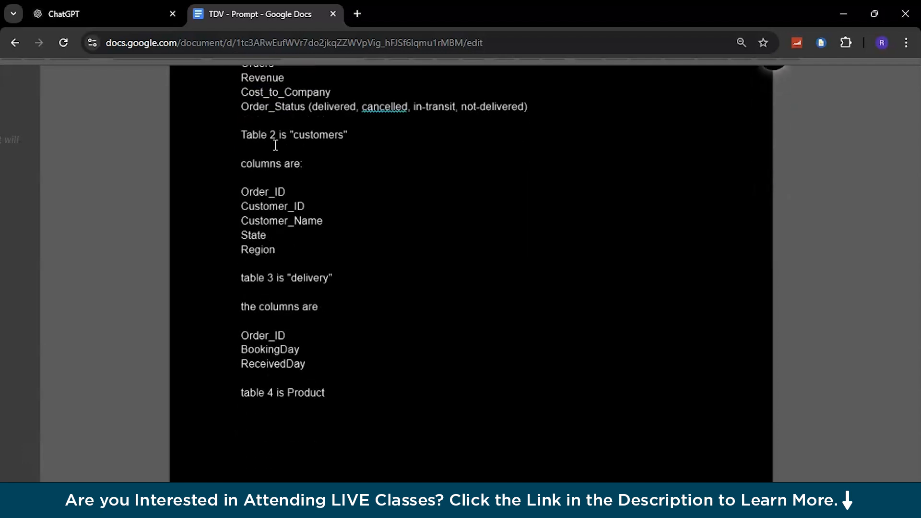
pyautogui.scroll(-1, 277, 335)
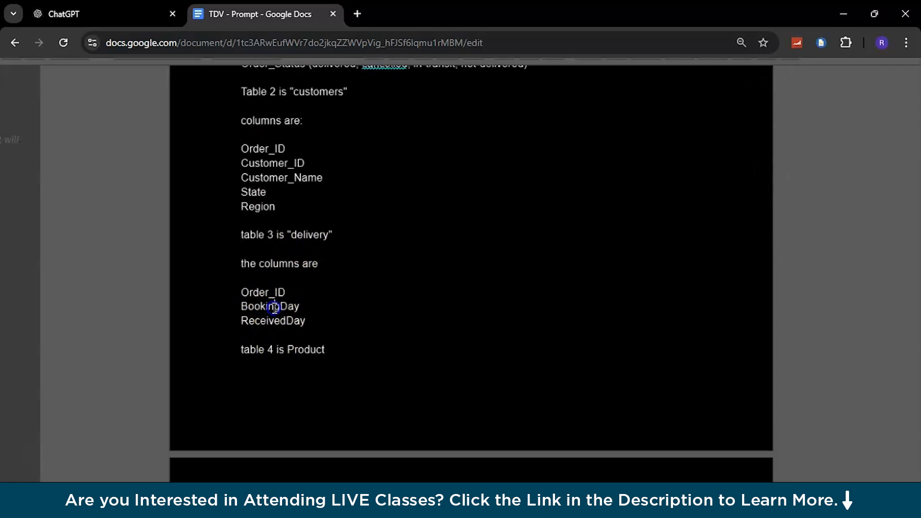
pyautogui.doubleClick(274, 307)
pyautogui.click(270, 321)
pyautogui.doubleClick(269, 322)
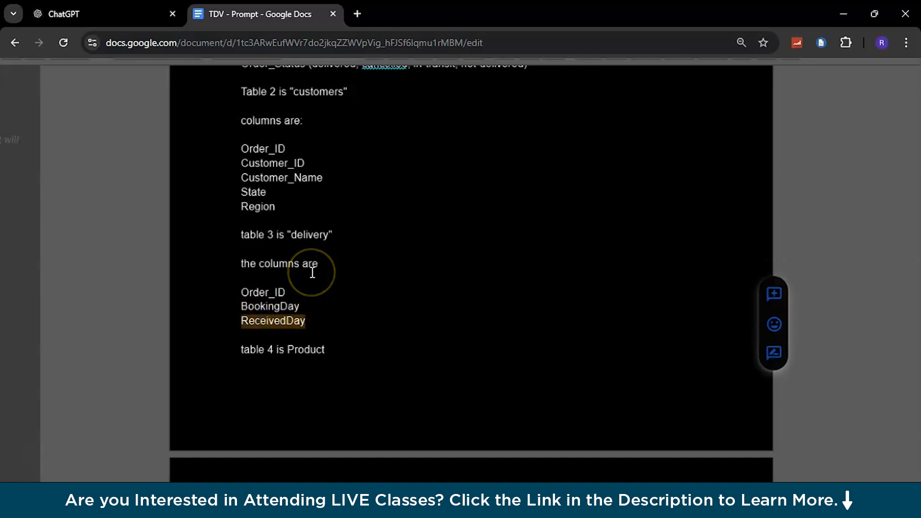
pyautogui.scroll(4, 312, 272)
pyautogui.scroll(-2, 312, 272)
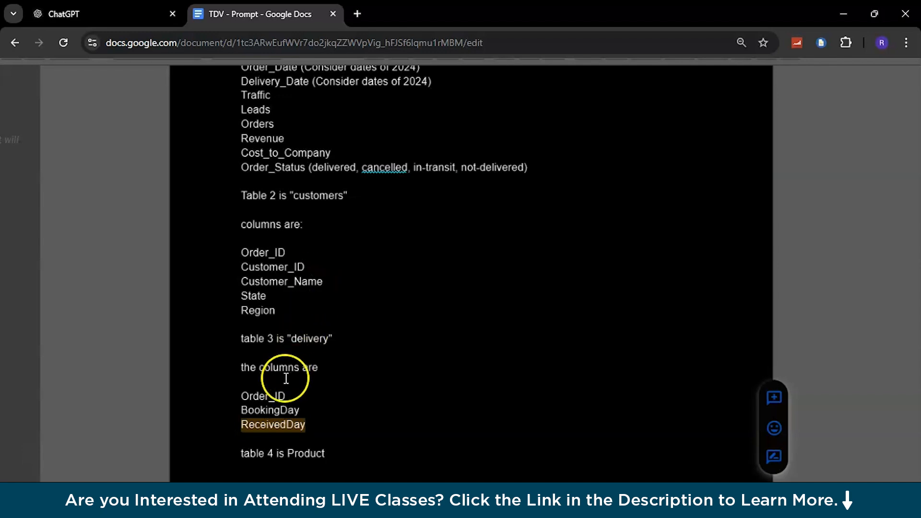
# Highlight the ReceivedDay column name in the Google Docs prompt.
pyautogui.click(267, 411)
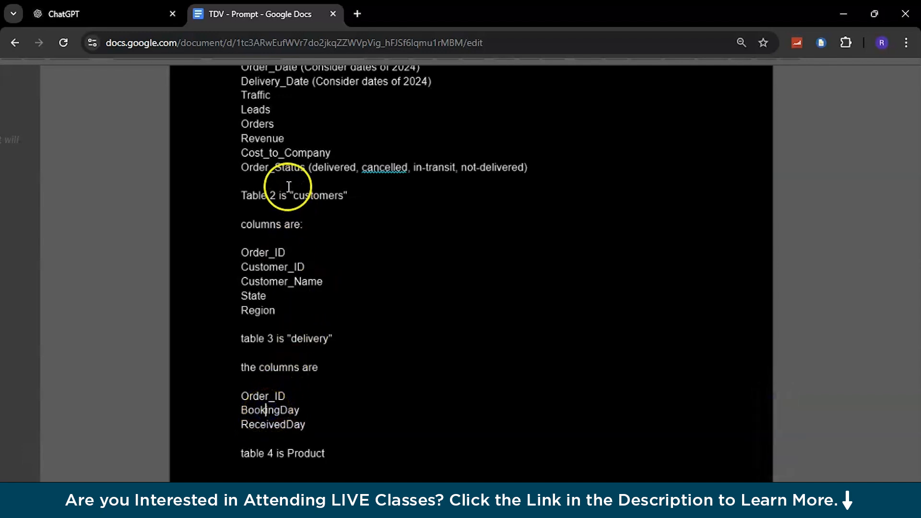
pyautogui.scroll(1, 258, 134)
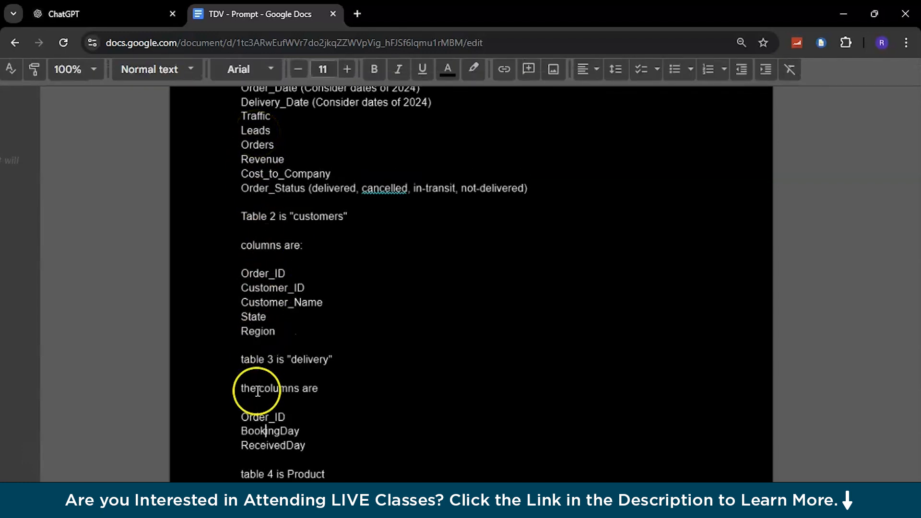
pyautogui.click(262, 447)
pyautogui.doubleClick(262, 447)
pyautogui.scroll(-7, 262, 447)
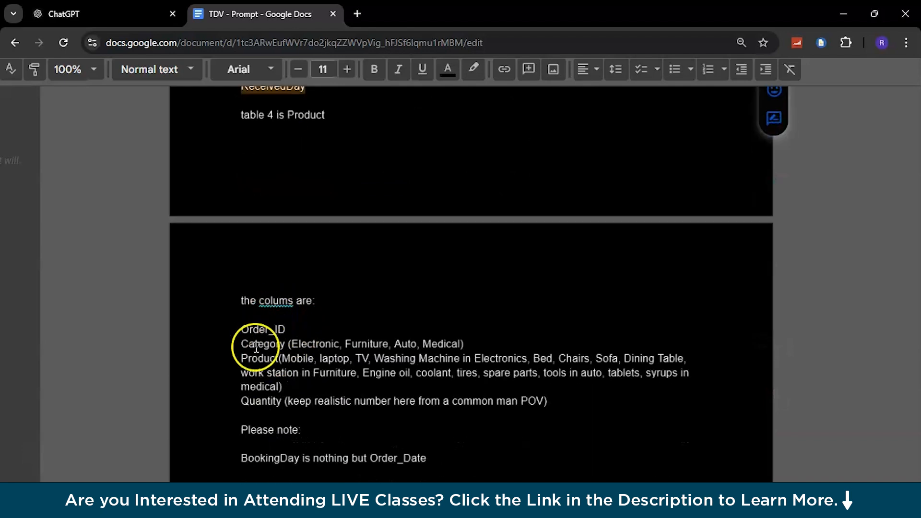
# Highlight the Product table's Order_ID, Category values, example products and Quantity note.
pyautogui.doubleClick(257, 328)
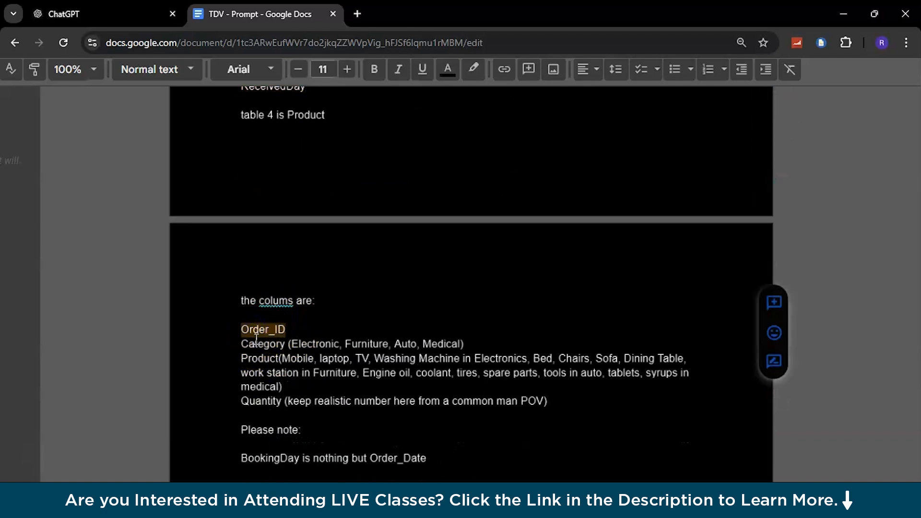
pyautogui.doubleClick(257, 341)
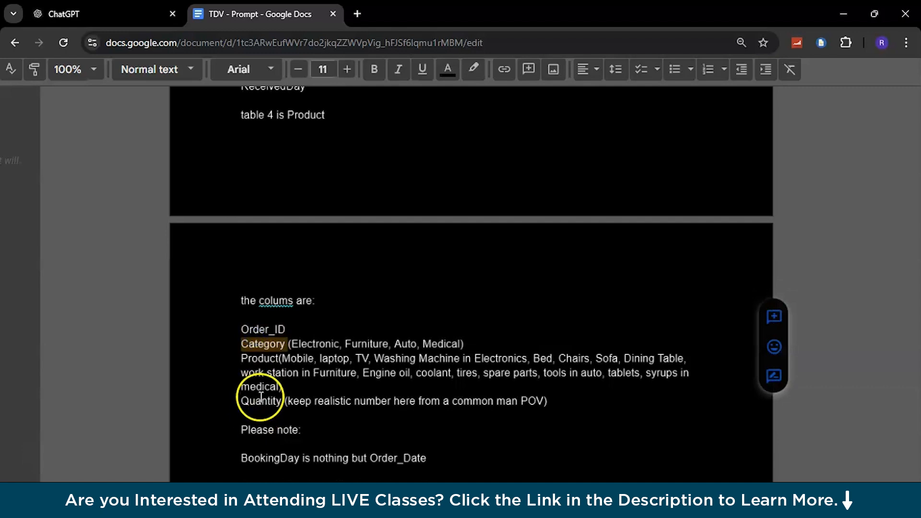
pyautogui.moveTo(291, 344); pyautogui.dragTo(451, 343)
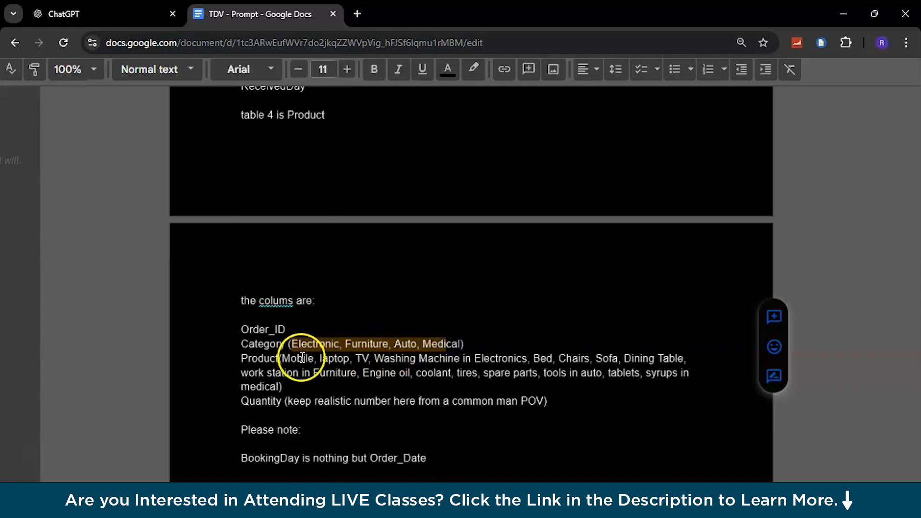
pyautogui.moveTo(284, 358); pyautogui.dragTo(345, 382)
pyautogui.moveTo(288, 401); pyautogui.dragTo(325, 400)
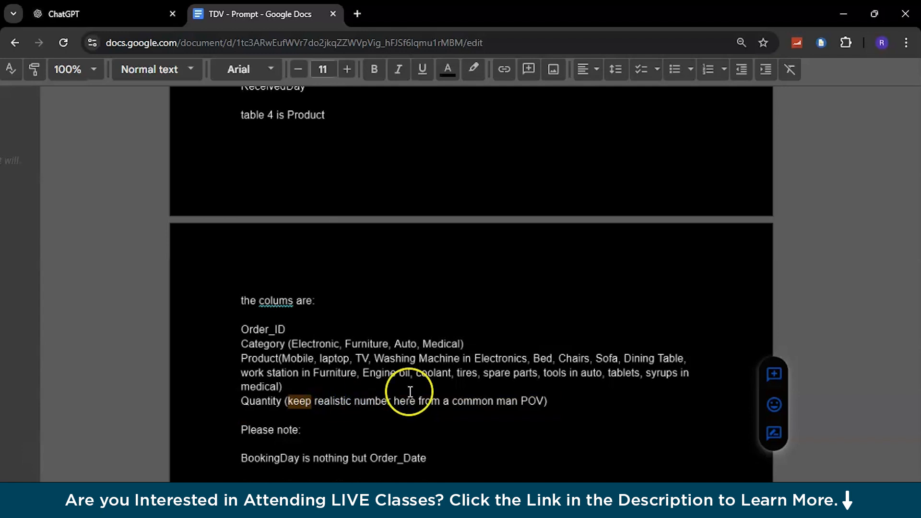
pyautogui.scroll(-2, 438, 389)
pyautogui.doubleClick(425, 343)
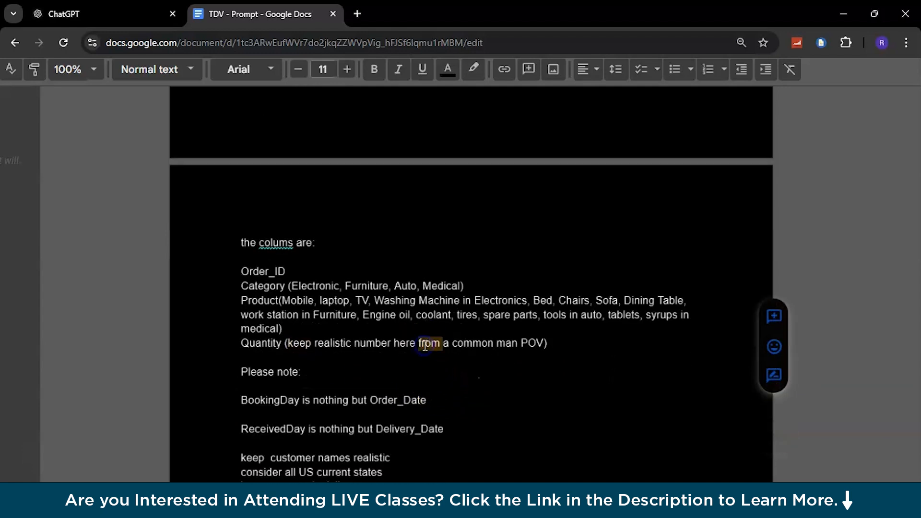
pyautogui.scroll(-4, 352, 372)
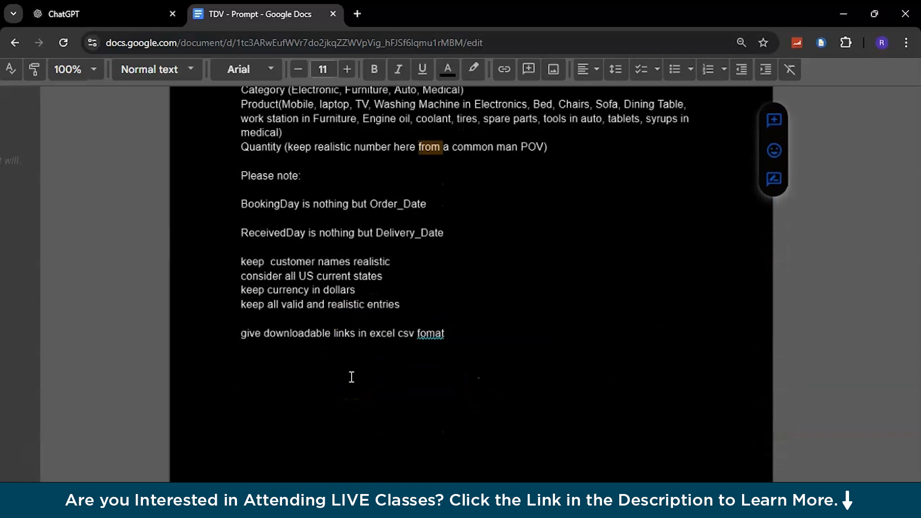
# Copy the whole prompt and paste it into the ChatGPT message box.
pyautogui.click(352, 375)
pyautogui.hotkey('ctrl', 'a')
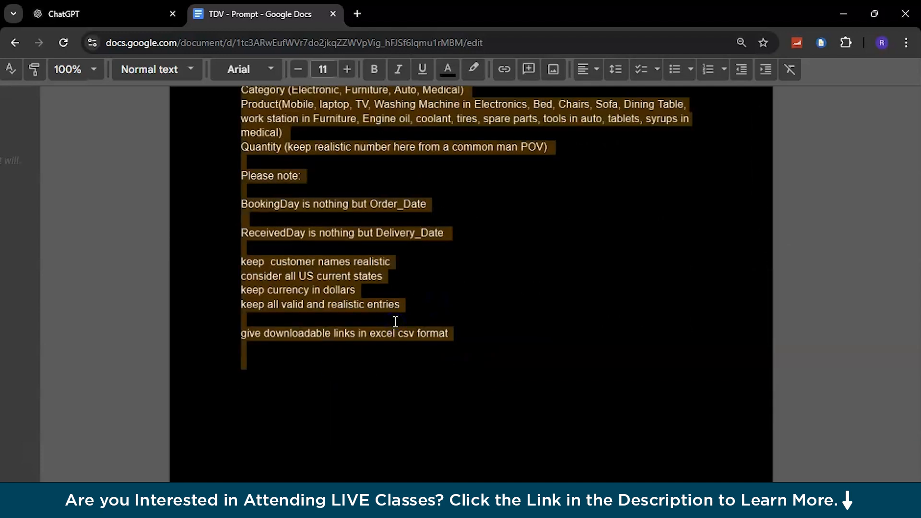
pyautogui.scroll(8, 395, 322)
pyautogui.click(106, 14)
pyautogui.click(283, 274)
pyautogui.hotkey('ctrl', 'v')
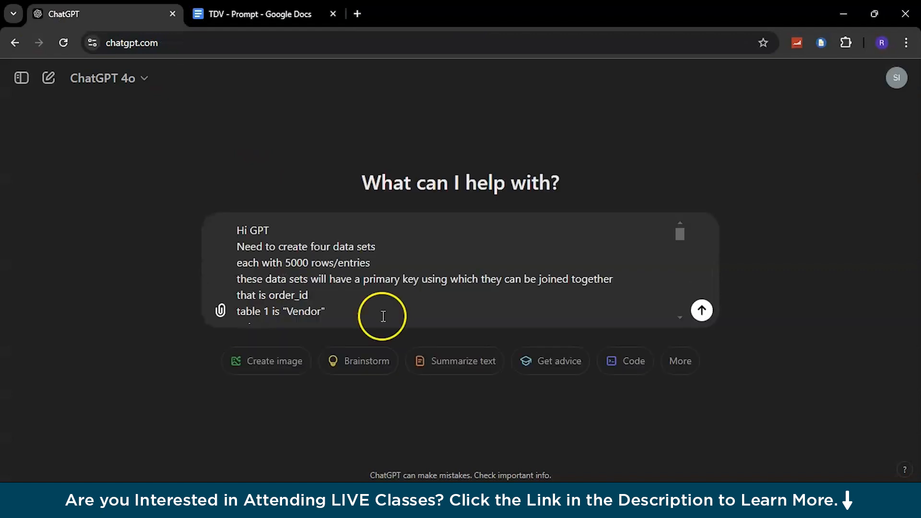
# Send the prompt and scroll to the Vendor, Customers, Delivery and Product download links.
pyautogui.click(702, 311)
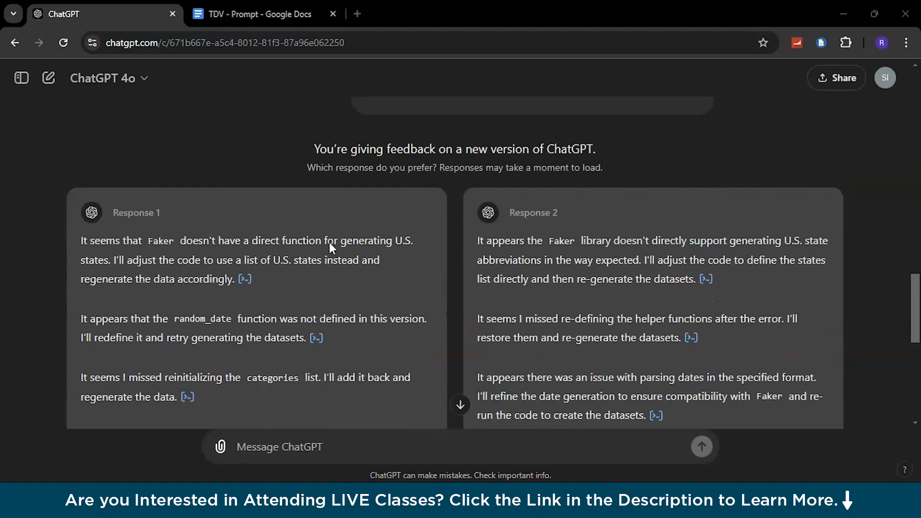
pyautogui.scroll(-2, 329, 242)
pyautogui.scroll(-3, 329, 242)
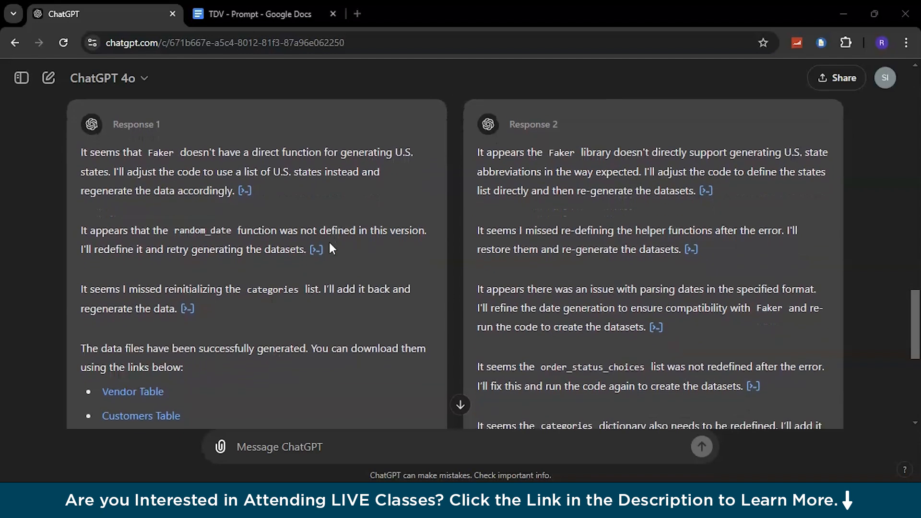
pyautogui.scroll(-4, 329, 243)
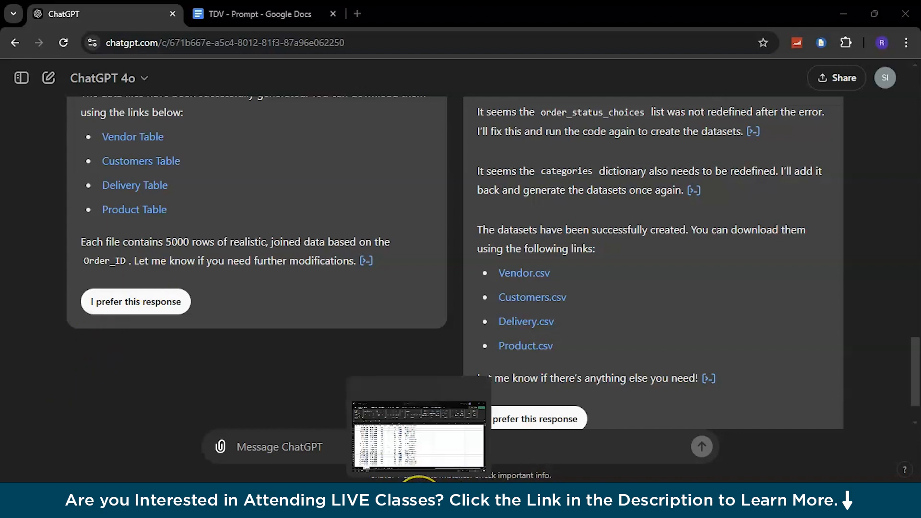
pyautogui.click(419, 497)
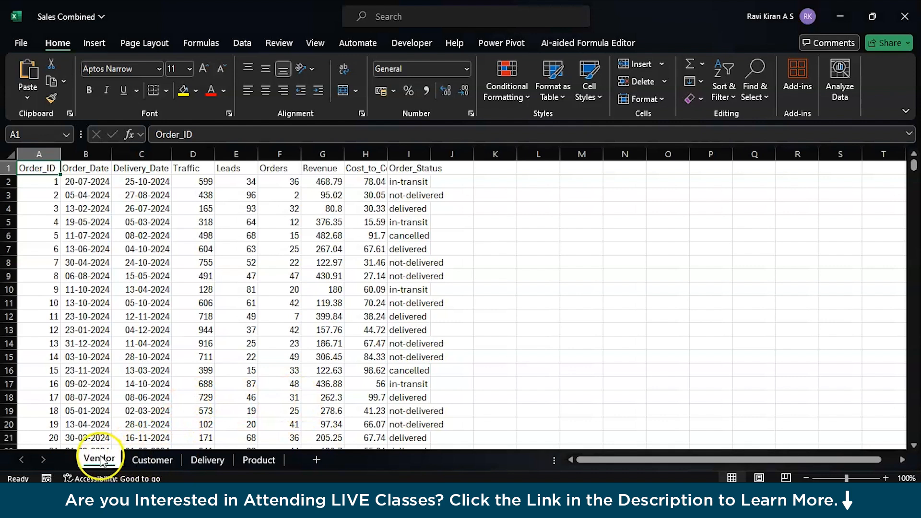
# Check the Customer sheet, then autofit Vendor columns H (Cost_to_Company) and I (Order_Status).
pyautogui.click(134, 461)
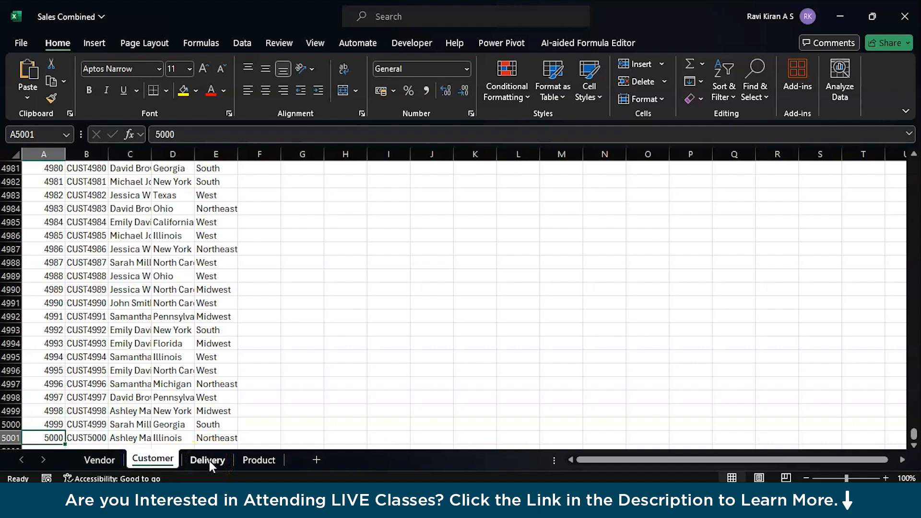
pyautogui.click(106, 460)
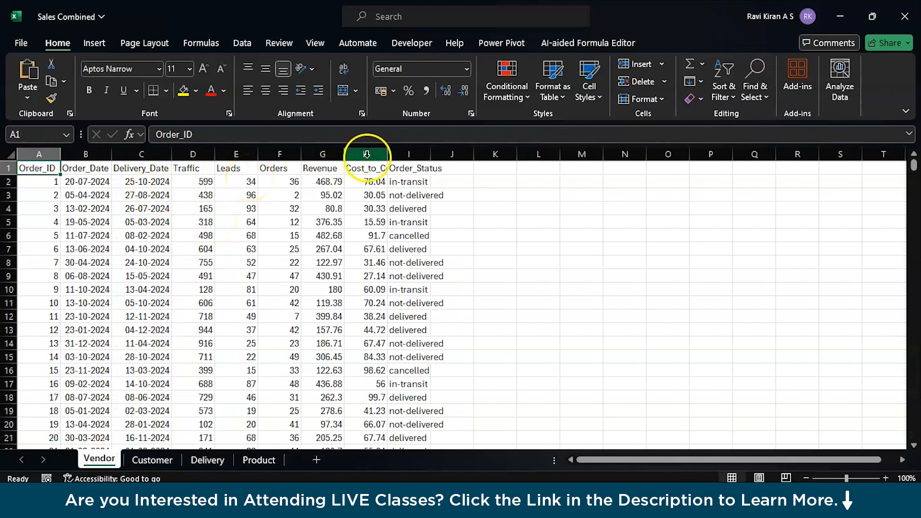
pyautogui.doubleClick(387, 154)
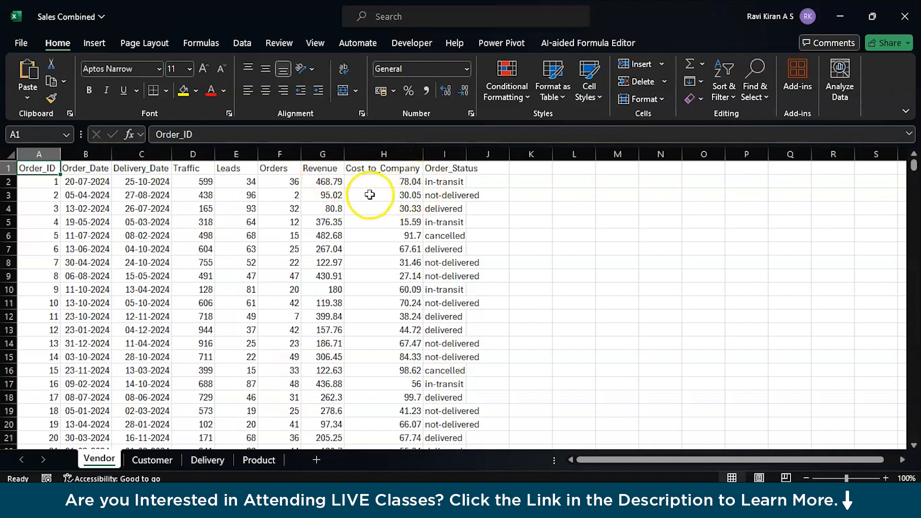
pyautogui.doubleClick(466, 154)
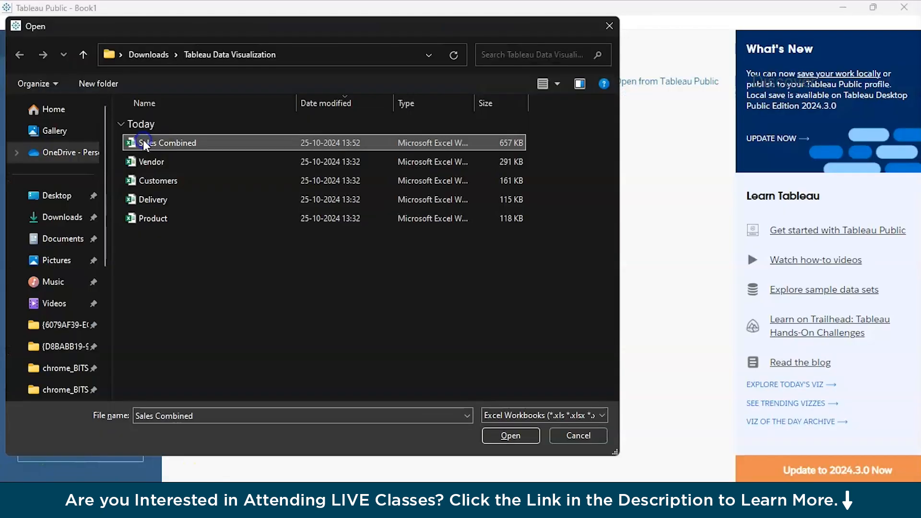
# Open Sales Combined in Tableau and place the Customer sheet on the data source canvas.
pyautogui.click(504, 436)
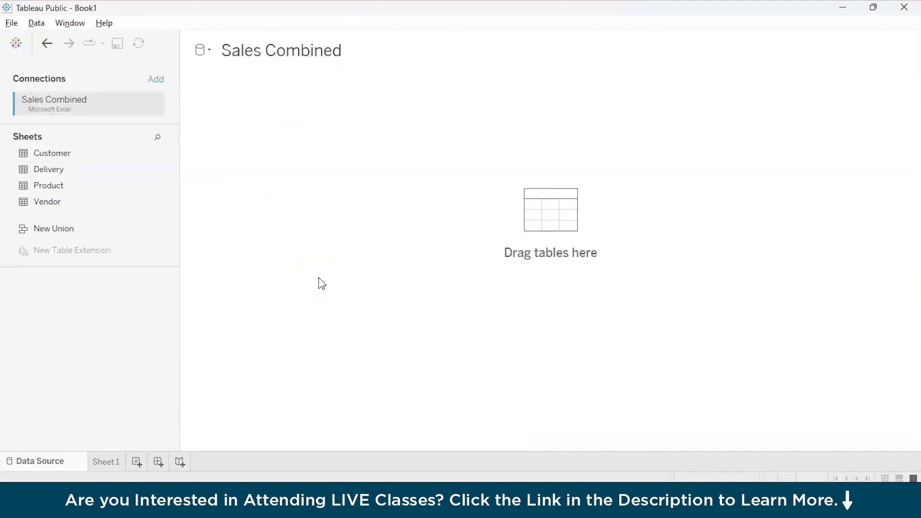
pyautogui.click(174, 339)
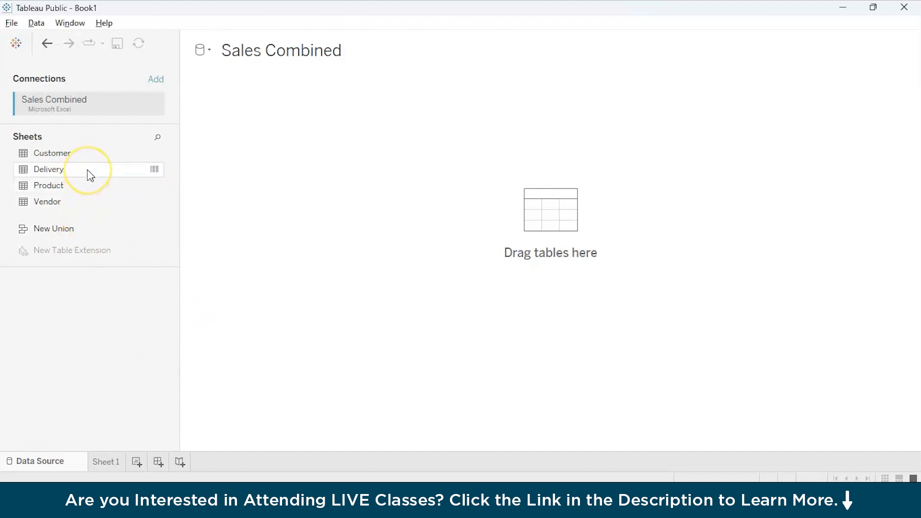
pyautogui.moveTo(80, 158); pyautogui.dragTo(83, 164)
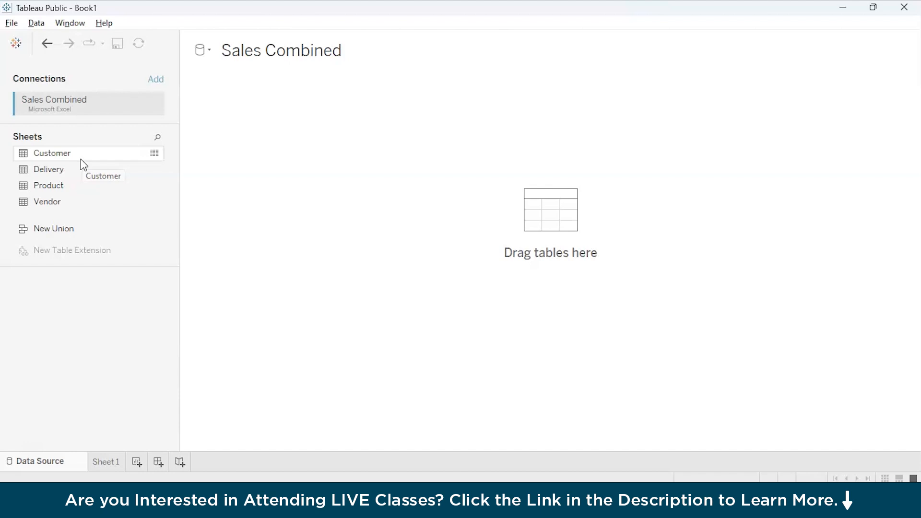
pyautogui.moveTo(80, 160); pyautogui.dragTo(238, 137)
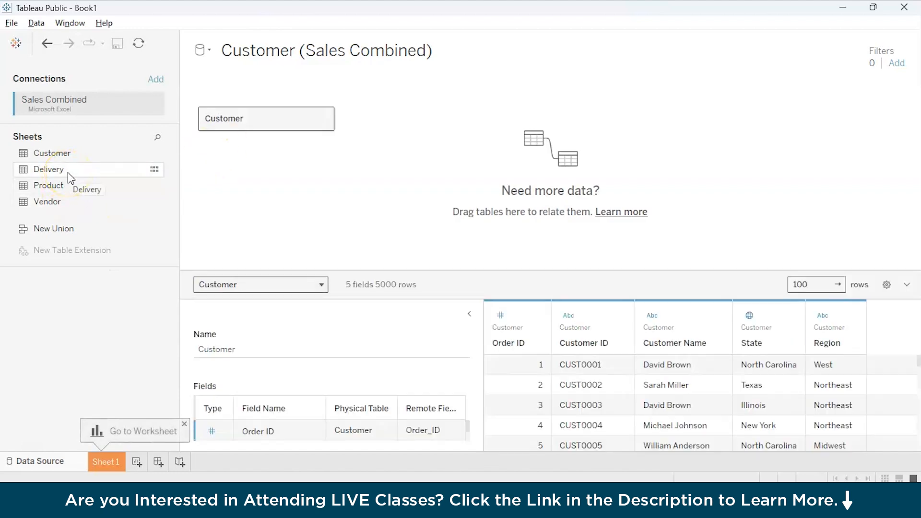
# Add Delivery, Product and Vendor sheets to the canvas, each related to Customer on Order ID.
pyautogui.moveTo(67, 171); pyautogui.dragTo(357, 94)
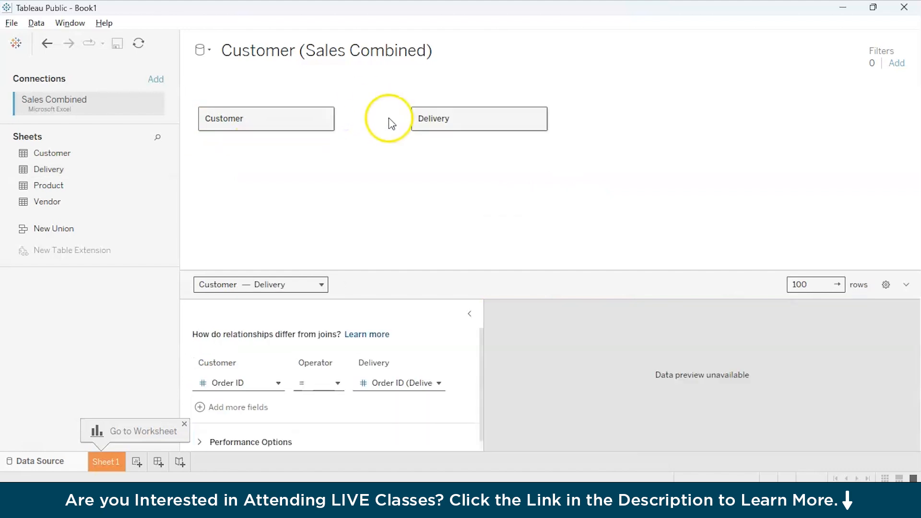
pyautogui.moveTo(382, 120)
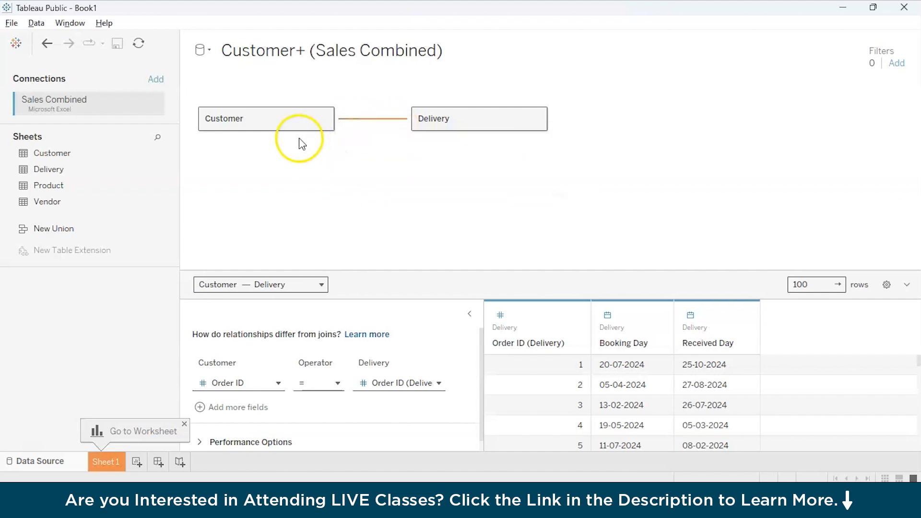
pyautogui.moveTo(156, 171)
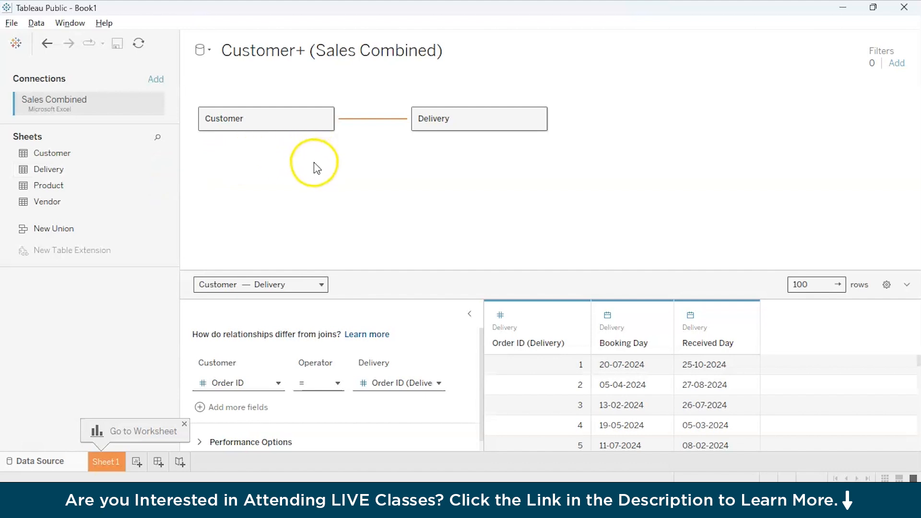
pyautogui.moveTo(53, 169); pyautogui.dragTo(86, 304)
pyautogui.moveTo(67, 192); pyautogui.dragTo(402, 159)
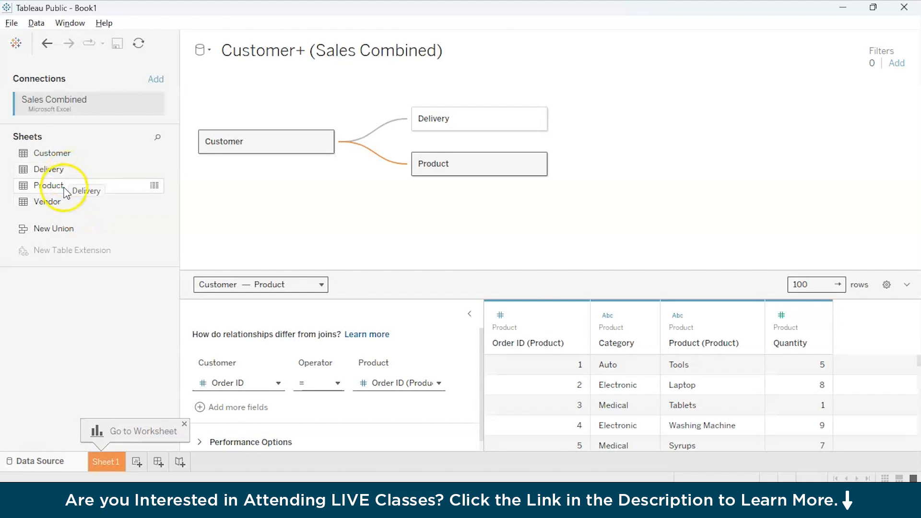
pyautogui.moveTo(58, 201); pyautogui.dragTo(396, 202)
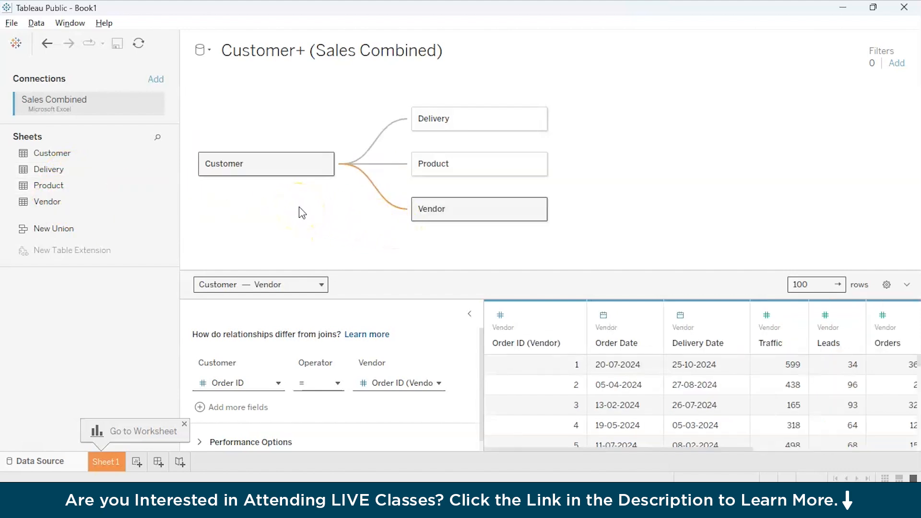
pyautogui.hscroll(5, 555, 363)
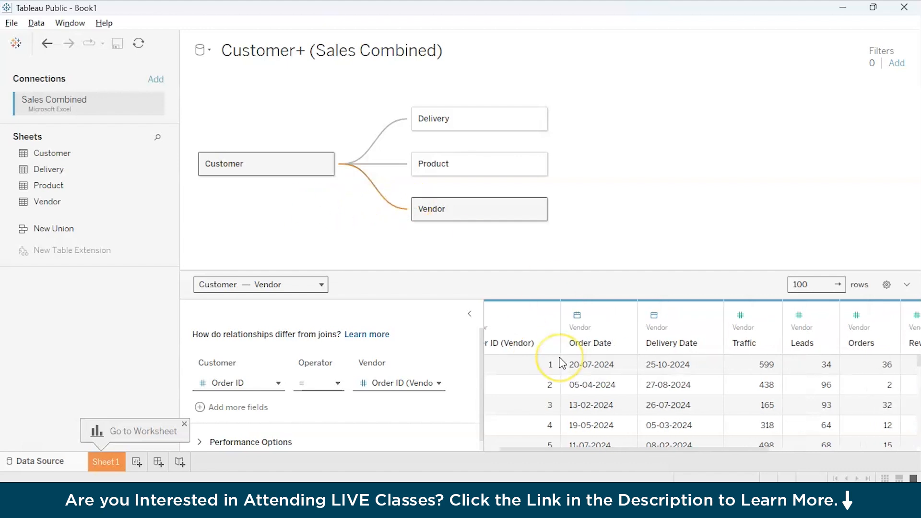
pyautogui.hscroll(4, 562, 364)
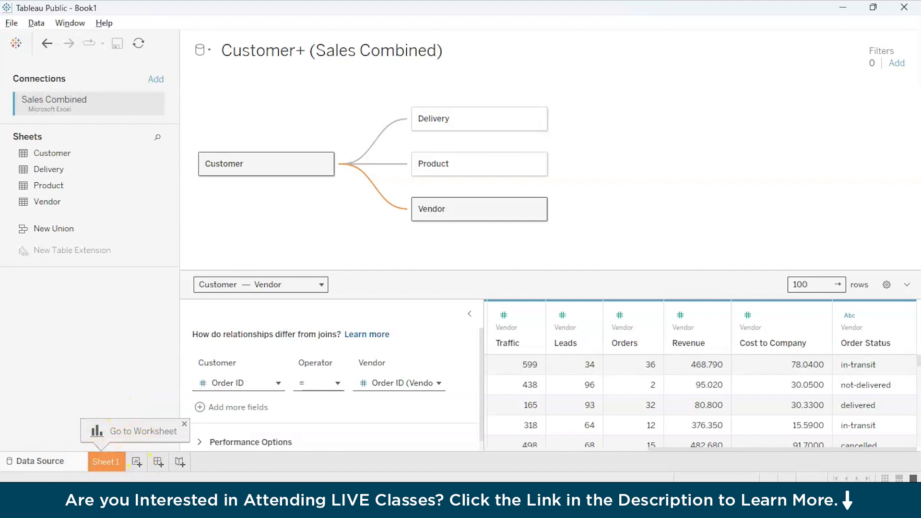
# Drag Vendor and Product off the relationship canvas, keeping Delivery related to Customer.
pyautogui.click(107, 462)
pyautogui.click(58, 265)
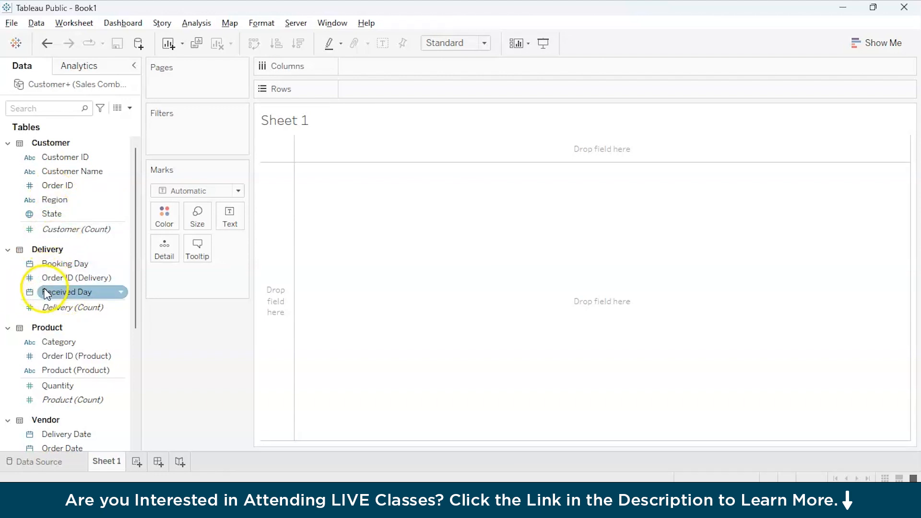
pyautogui.click(52, 466)
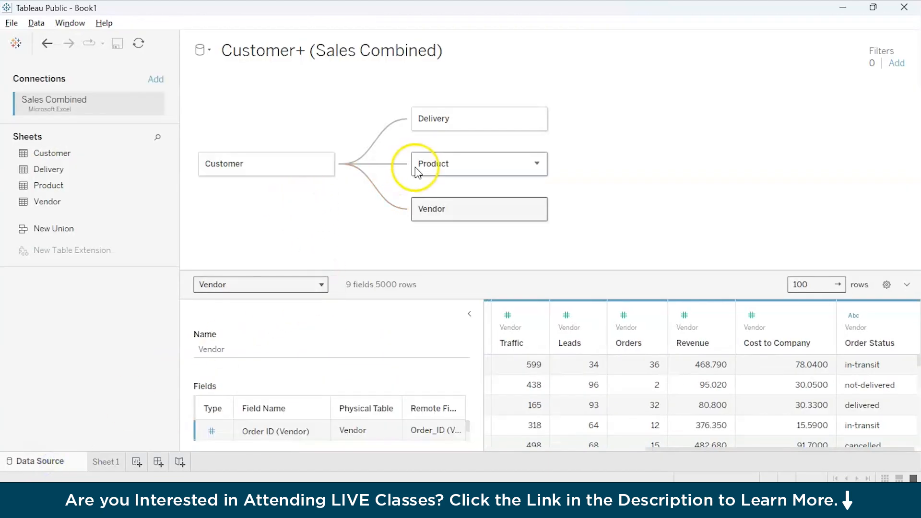
pyautogui.click(388, 185)
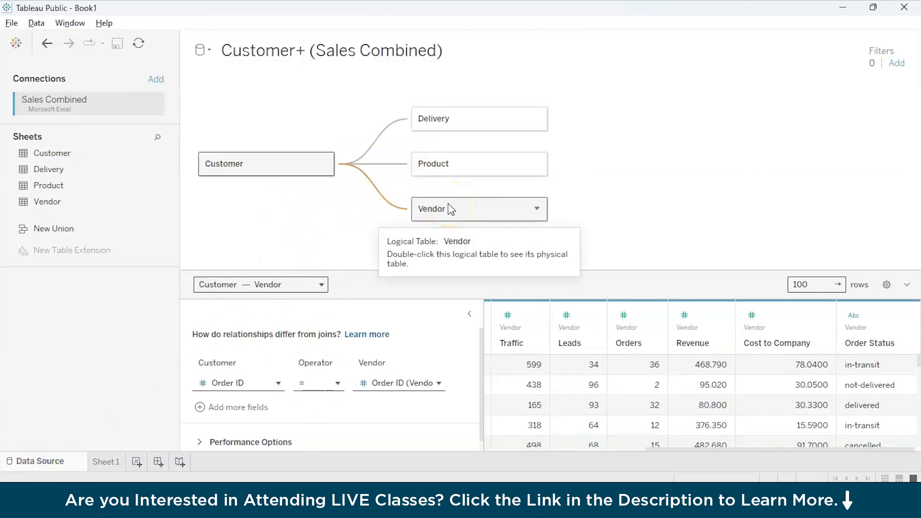
pyautogui.moveTo(451, 209); pyautogui.dragTo(30, 329)
pyautogui.moveTo(467, 159); pyautogui.dragTo(19, 357)
pyautogui.moveTo(423, 126); pyautogui.dragTo(55, 338)
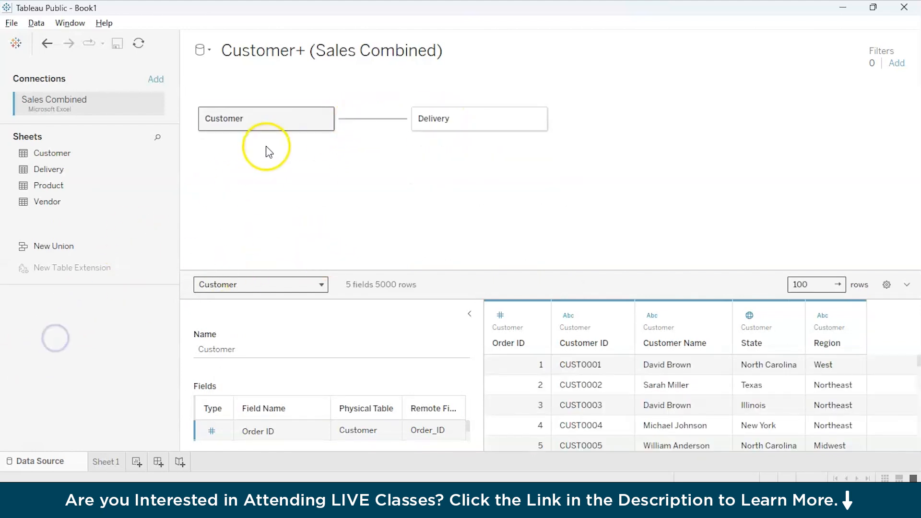
# Inner-join the Delivery table to Customer on Order ID, then return to the model.
pyautogui.doubleClick(279, 120)
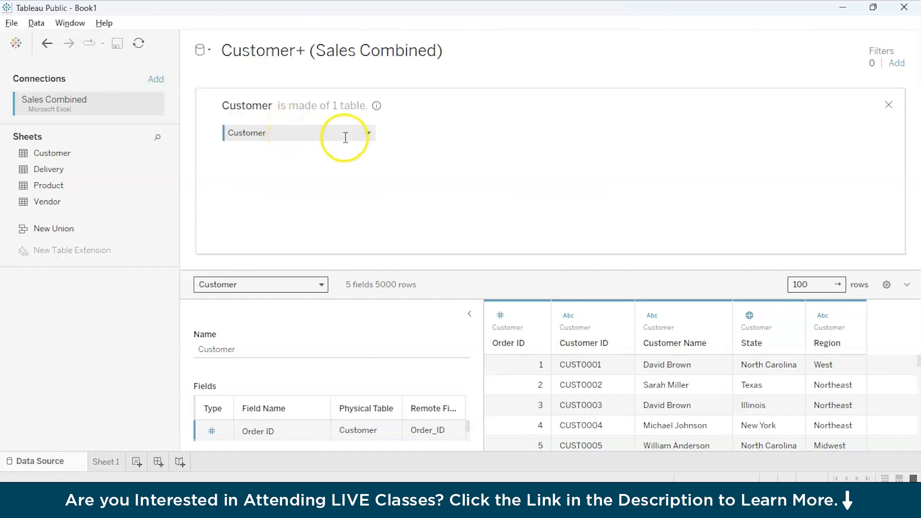
pyautogui.moveTo(89, 171); pyautogui.dragTo(442, 135)
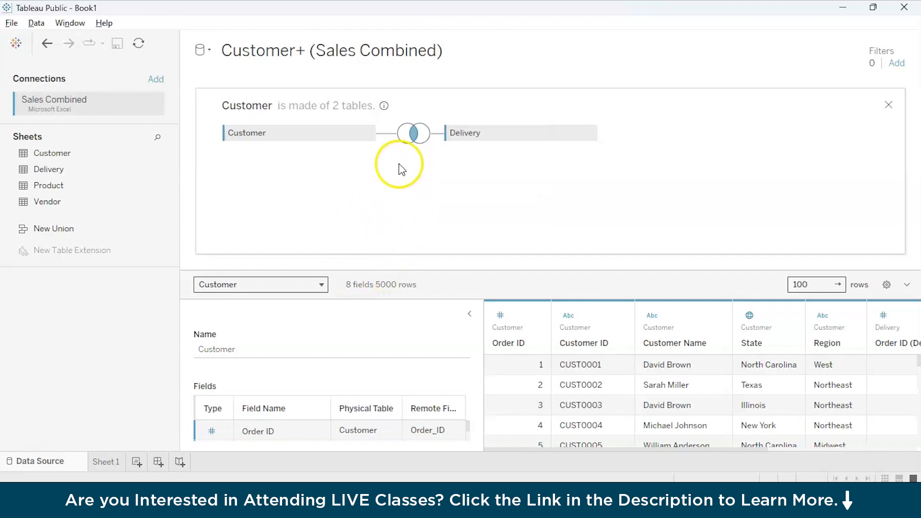
pyautogui.click(412, 137)
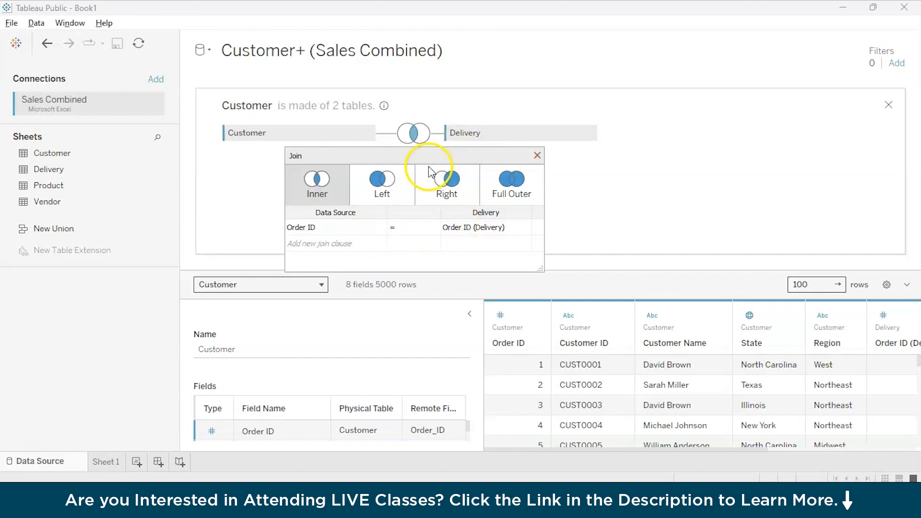
pyautogui.click(888, 103)
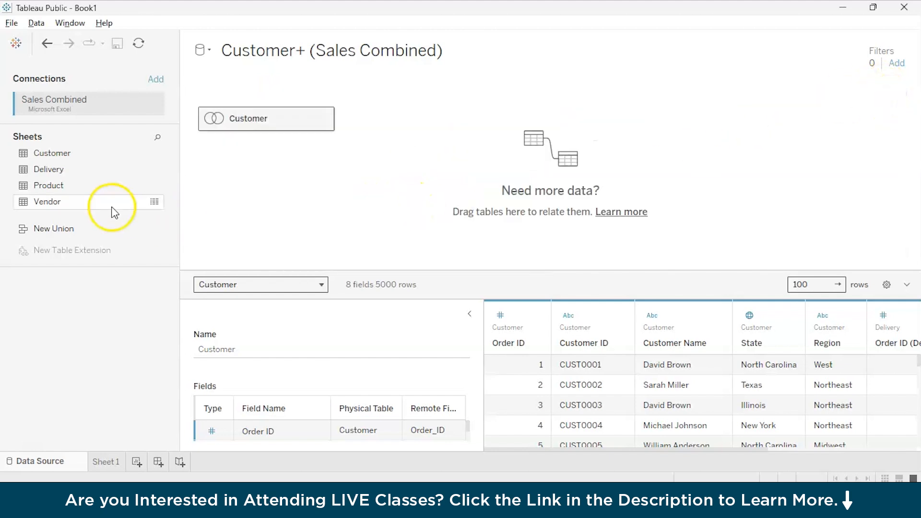
# Replace the joined table with a plain Customer table related to Delivery and Product.
pyautogui.moveTo(126, 168); pyautogui.dragTo(87, 261)
pyautogui.moveTo(251, 129); pyautogui.dragTo(20, 365)
pyautogui.moveTo(76, 148); pyautogui.dragTo(300, 116)
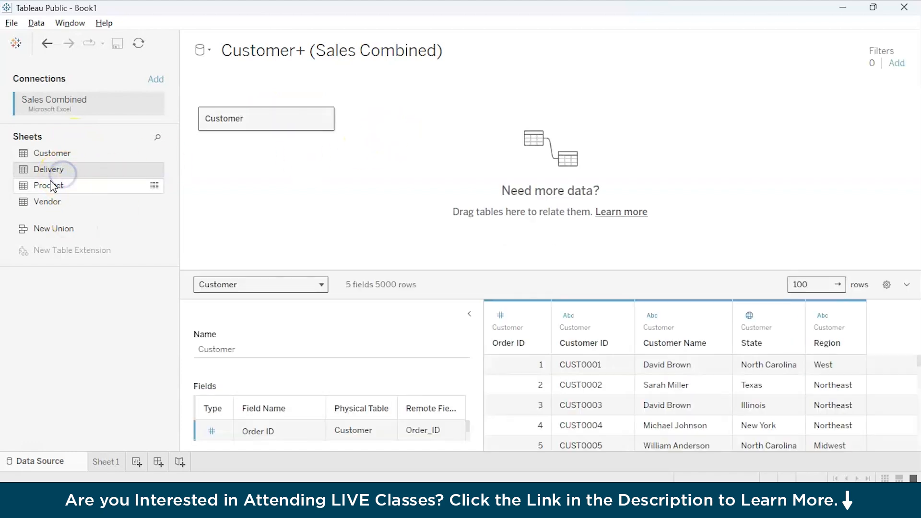
pyautogui.moveTo(60, 190); pyautogui.dragTo(353, 171)
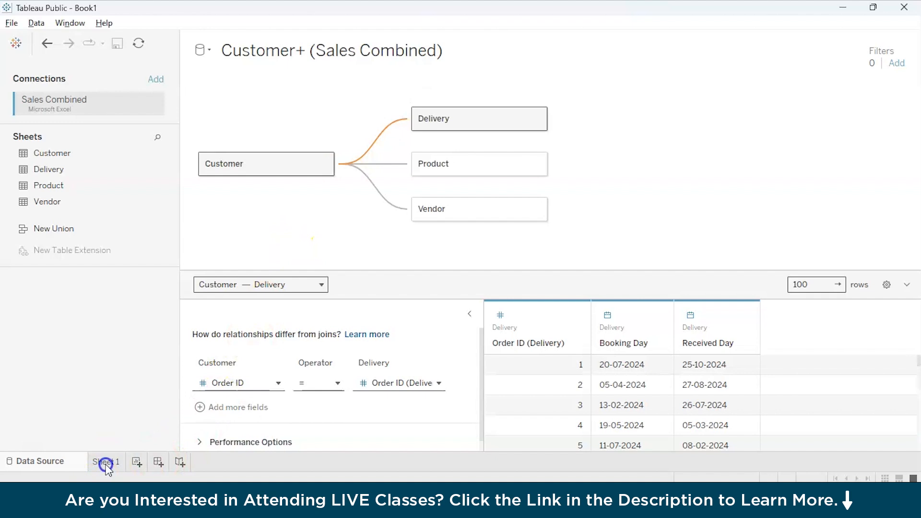
# On Sheet 1, place Region across the Columns shelf.
pyautogui.click(106, 462)
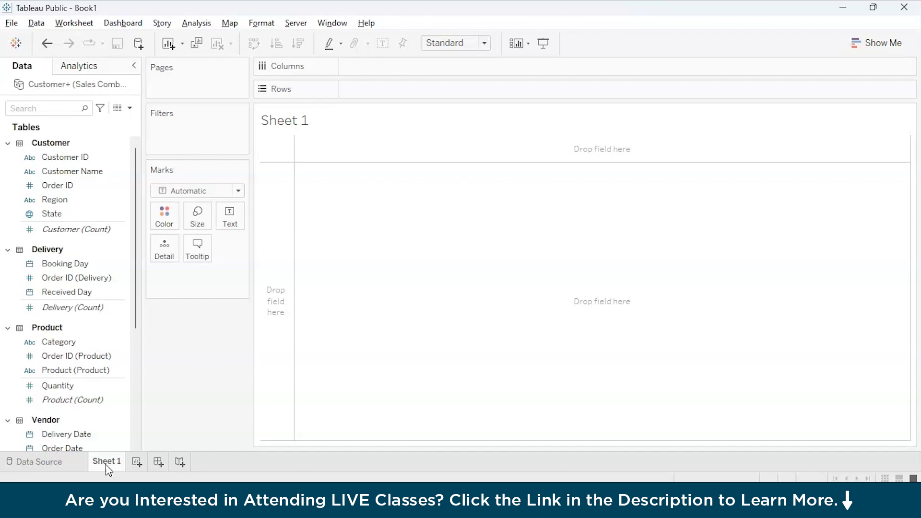
pyautogui.click(27, 229)
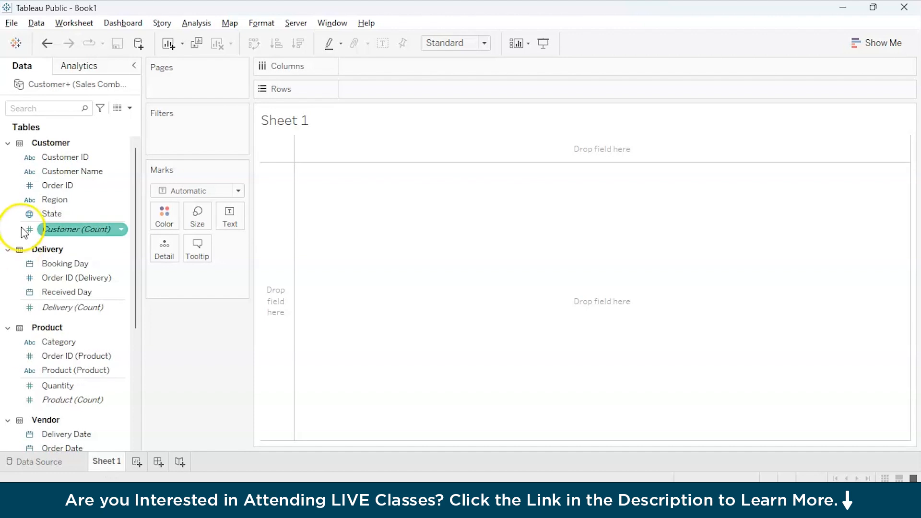
pyautogui.click(47, 199)
pyautogui.moveTo(48, 202); pyautogui.dragTo(353, 68)
pyautogui.click(56, 295)
# Put Order ID on Rows and aggregate it as Sum to draw a bar per region.
pyautogui.click(53, 201)
pyautogui.click(69, 189)
pyautogui.moveTo(69, 189); pyautogui.dragTo(377, 94)
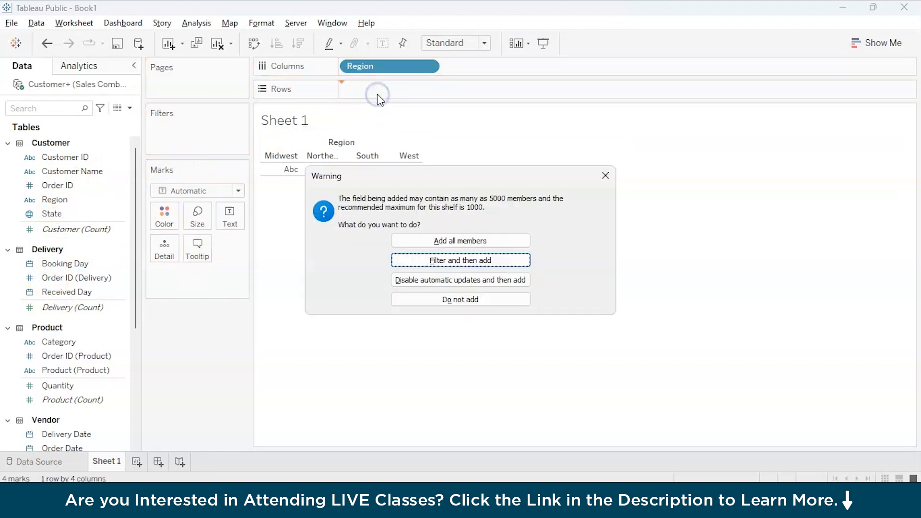
pyautogui.click(467, 299)
pyautogui.click(53, 231)
pyautogui.moveTo(58, 186); pyautogui.dragTo(426, 95)
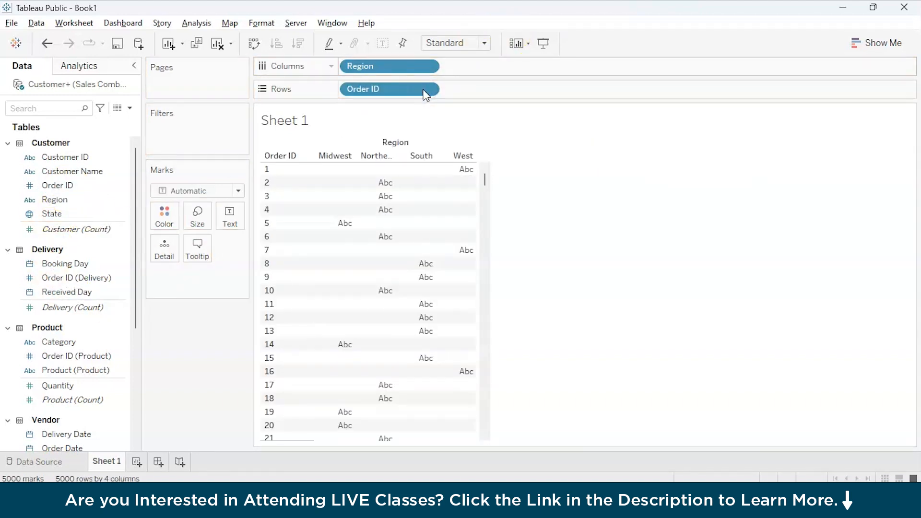
pyautogui.click(430, 89)
pyautogui.moveTo(437, 272)
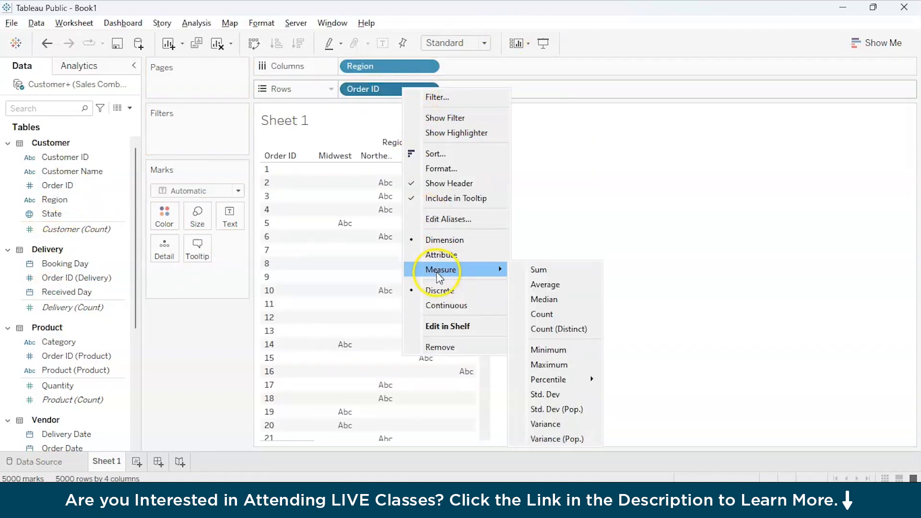
pyautogui.click(538, 269)
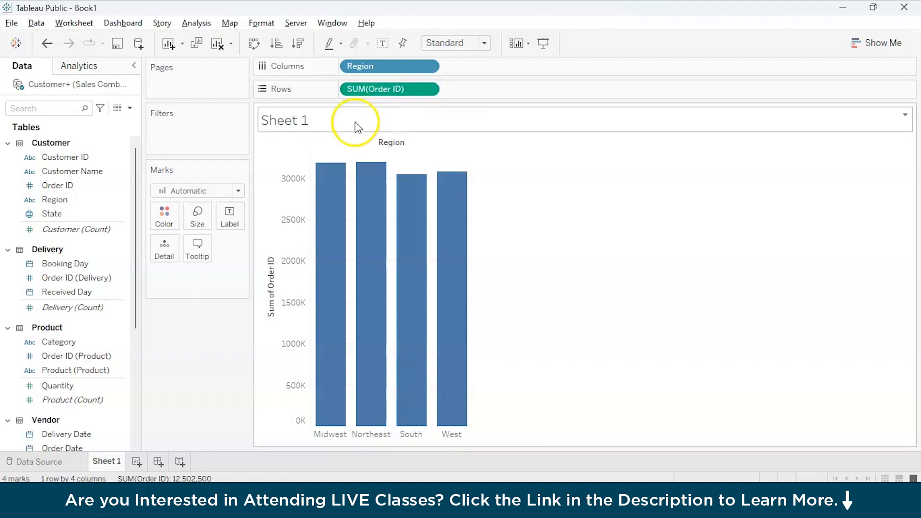
# Label each region's bar with Sum of Order ID and colour the bars by Region.
pyautogui.click(237, 220)
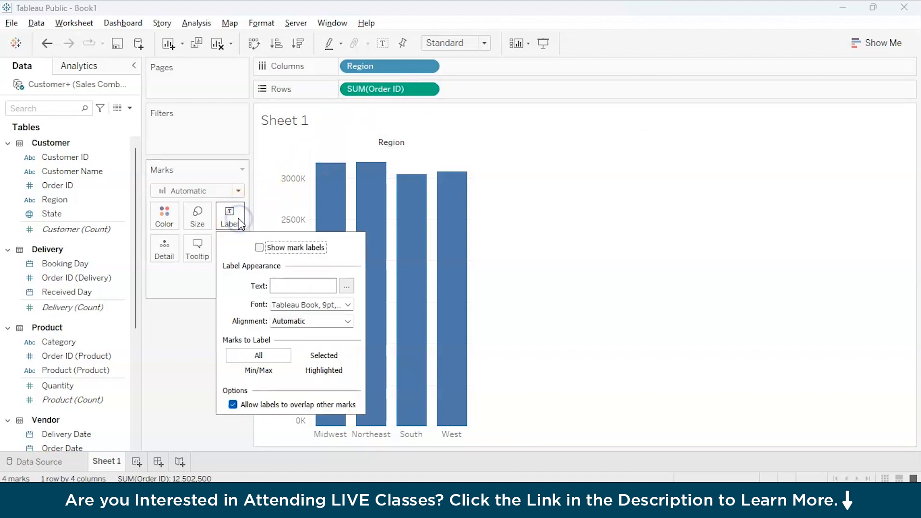
pyautogui.click(328, 177)
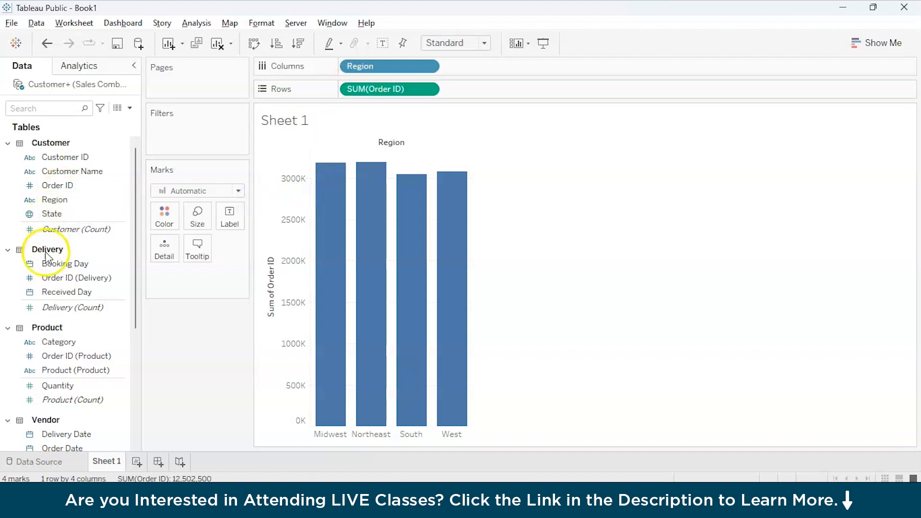
pyautogui.click(54, 190)
pyautogui.moveTo(55, 190); pyautogui.dragTo(228, 215)
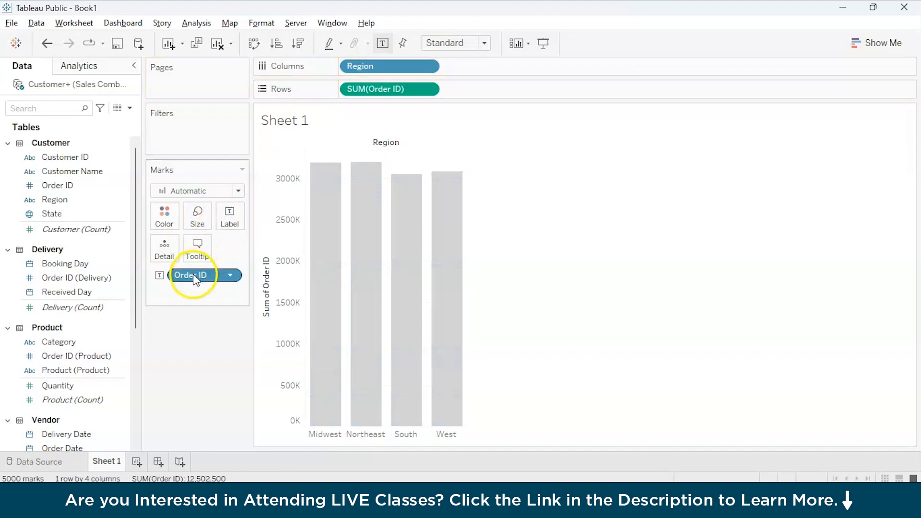
pyautogui.moveTo(195, 278); pyautogui.dragTo(197, 250)
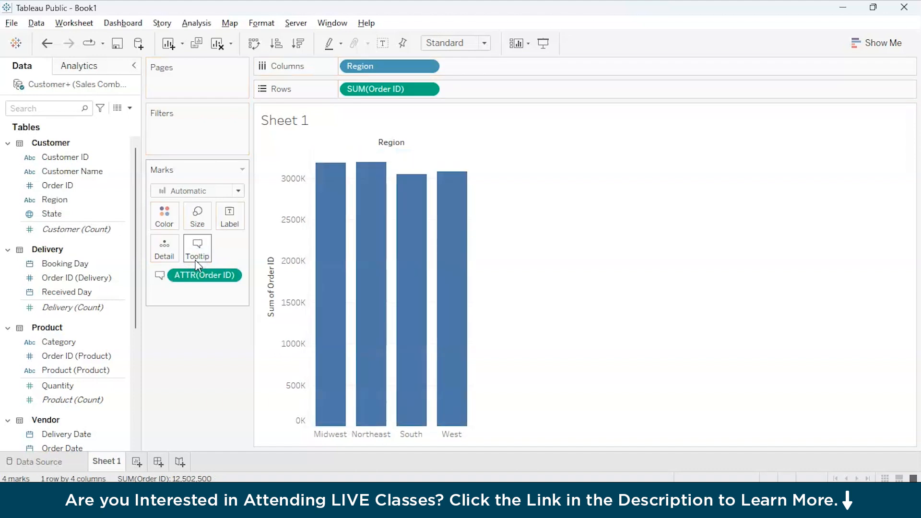
pyautogui.click(235, 274)
pyautogui.moveTo(229, 393)
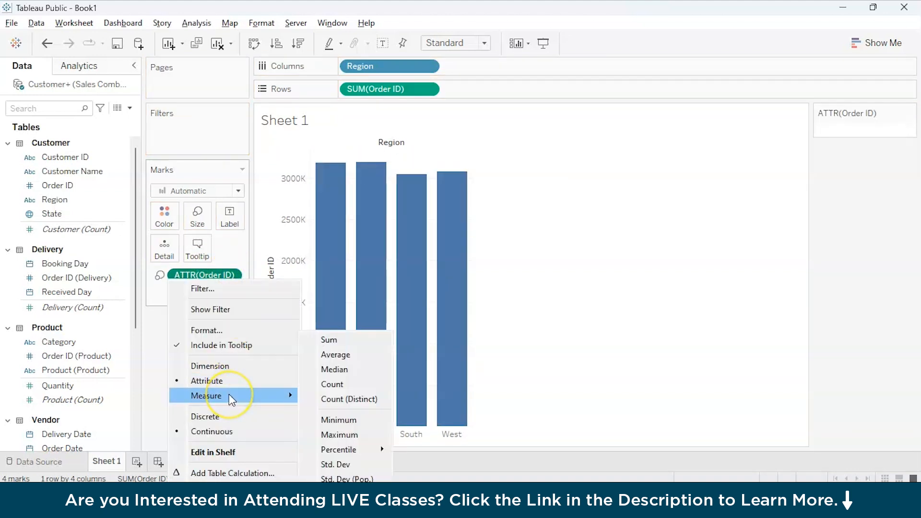
pyautogui.click(347, 336)
pyautogui.moveTo(204, 274); pyautogui.dragTo(230, 216)
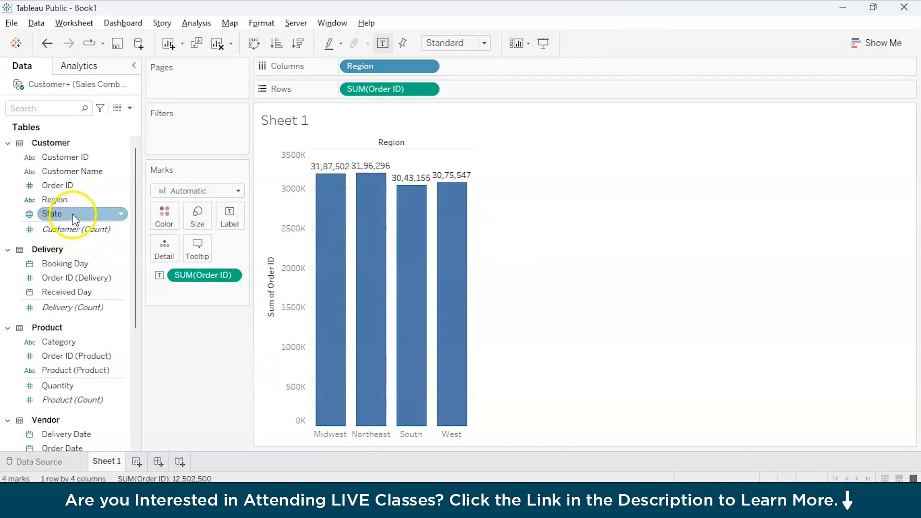
pyautogui.moveTo(54, 199); pyautogui.dragTo(163, 215)
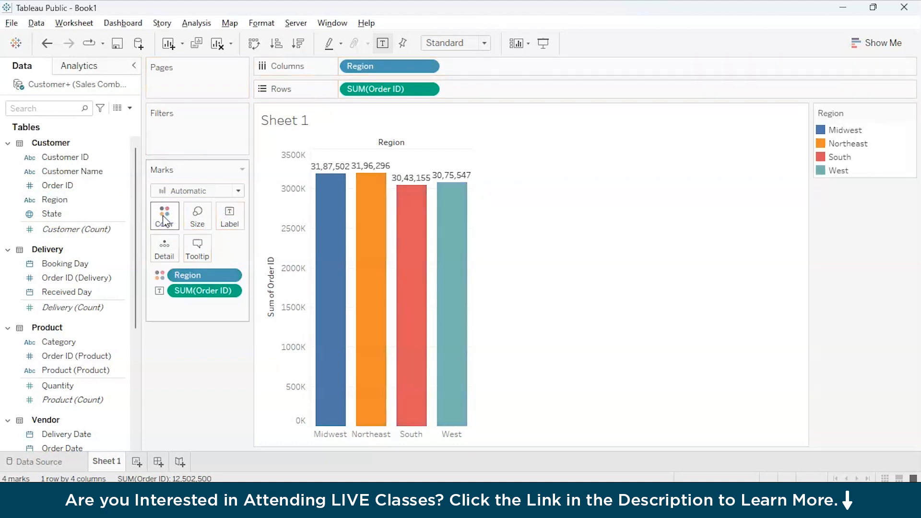
pyautogui.moveTo(335, 247)
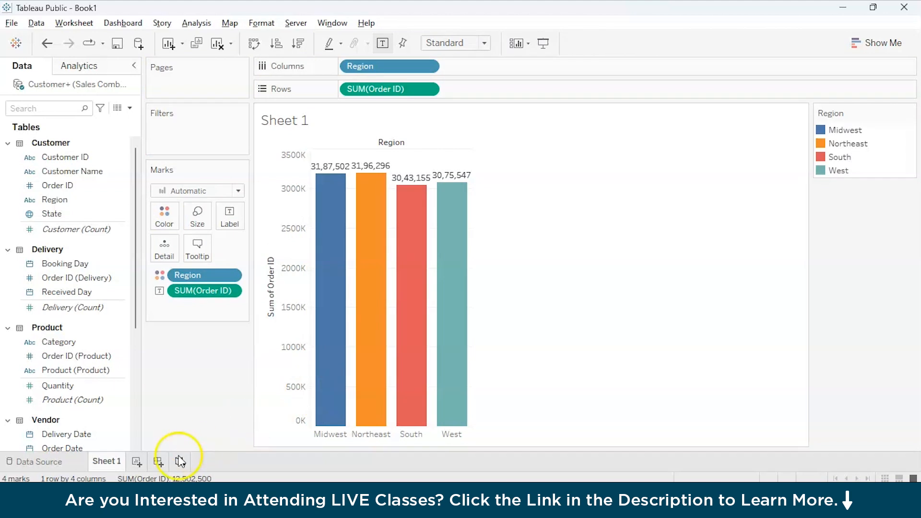
# Rename Sheet 1 to 'Regionwise Sales'.
pyautogui.doubleClick(106, 462)
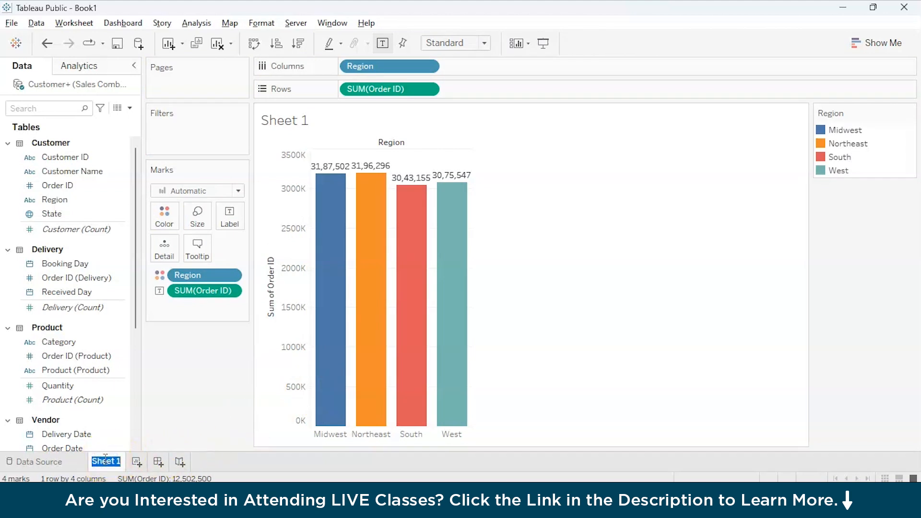
pyautogui.write('Regionwise Sales')
pyautogui.press('Return')
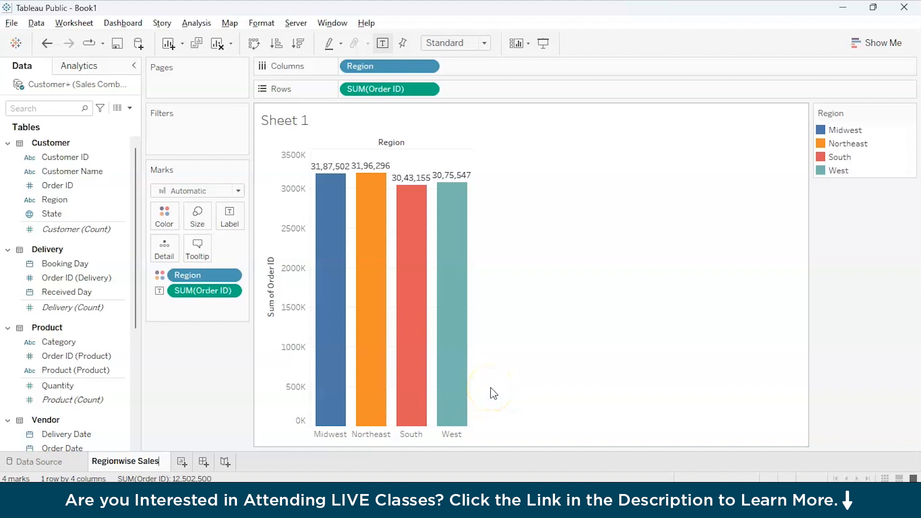
pyautogui.click(364, 425)
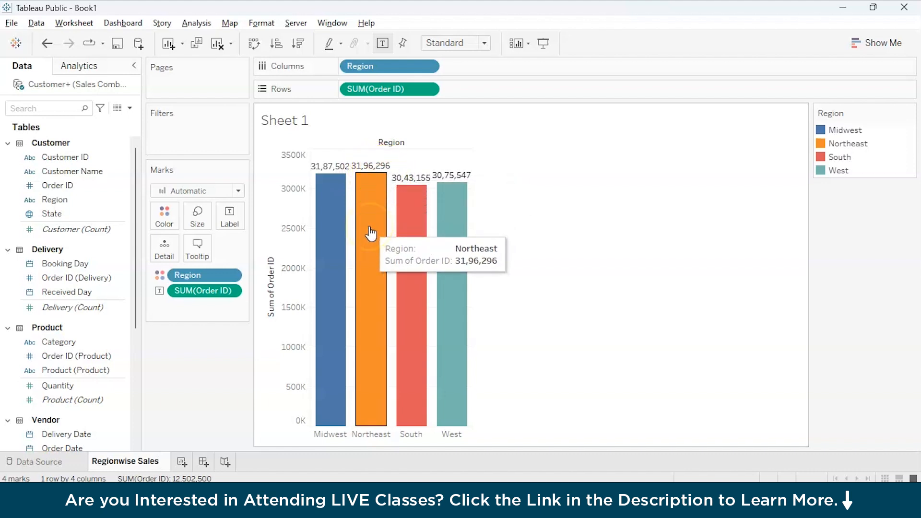
# Add a new blank worksheet, Sheet 2.
pyautogui.click(182, 462)
pyautogui.click(184, 463)
pyautogui.scroll(-1, 154, 417)
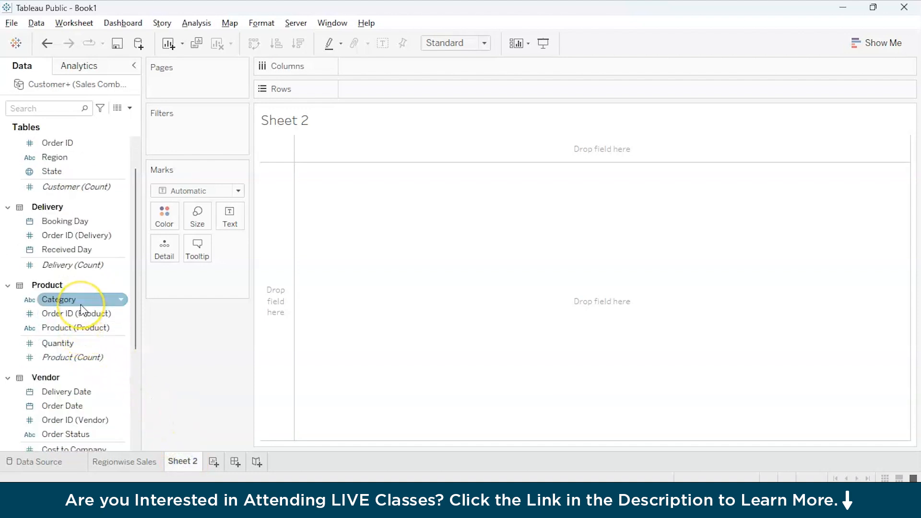
# Chart Sum of Order ID by Category (Auto, Electronic, Furniture, Medical) and bring up Show Me.
pyautogui.moveTo(82, 310); pyautogui.dragTo(386, 78)
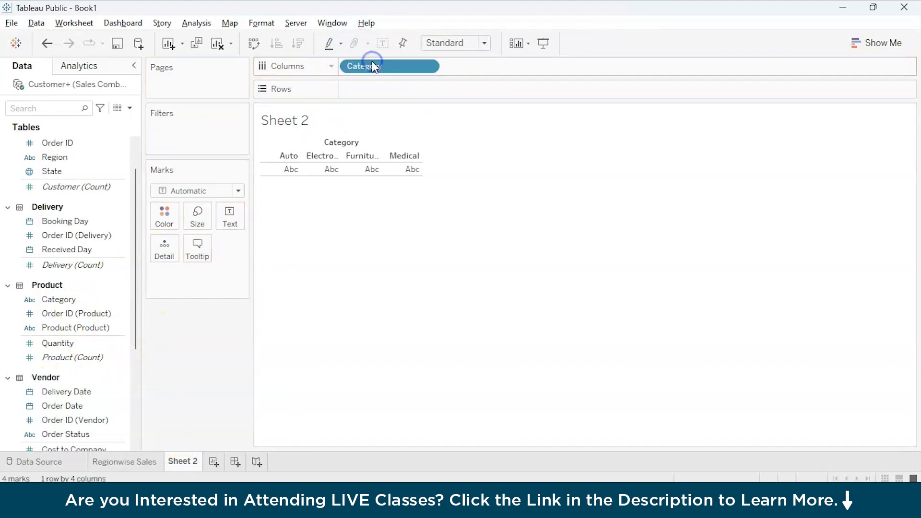
pyautogui.click(80, 143)
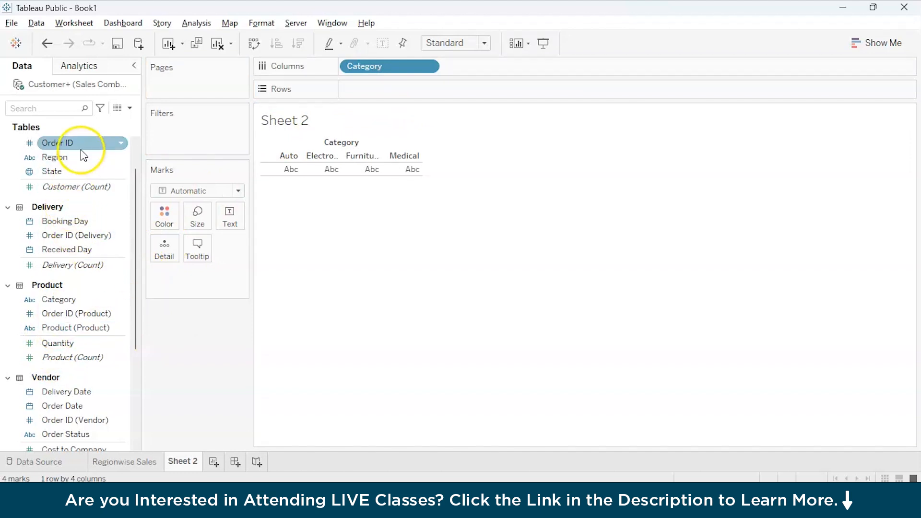
pyautogui.moveTo(84, 144); pyautogui.dragTo(389, 91)
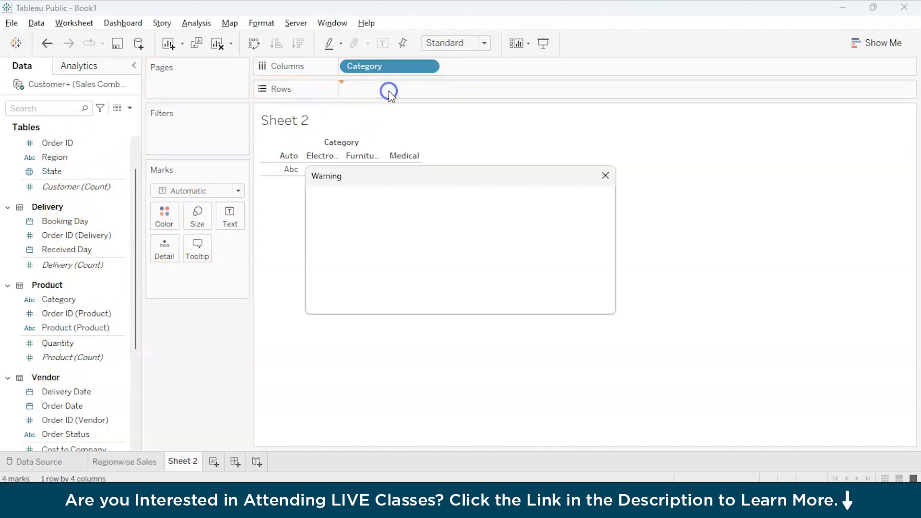
pyautogui.click(472, 242)
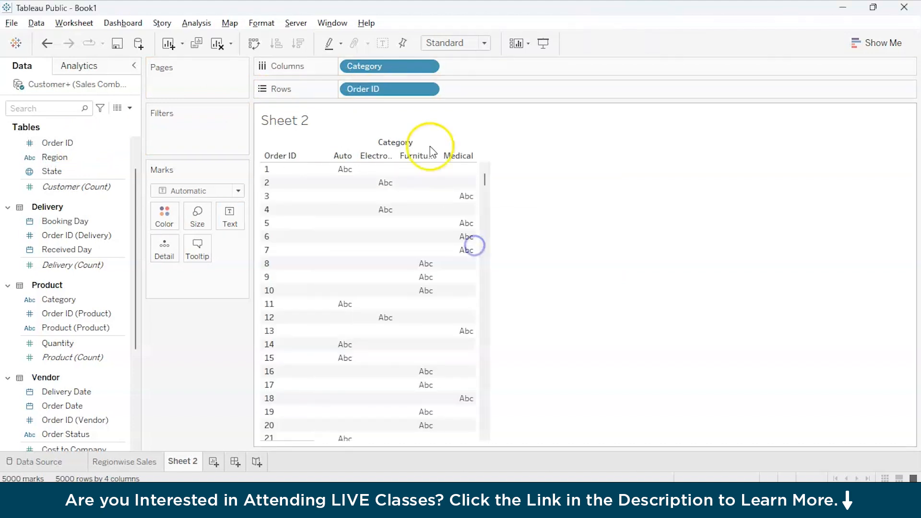
pyautogui.click(428, 90)
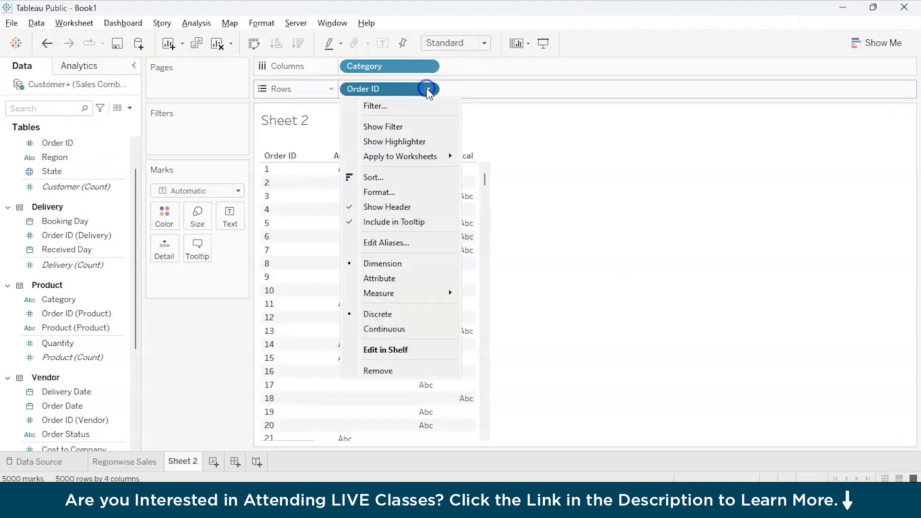
pyautogui.click(392, 293)
pyautogui.click(487, 293)
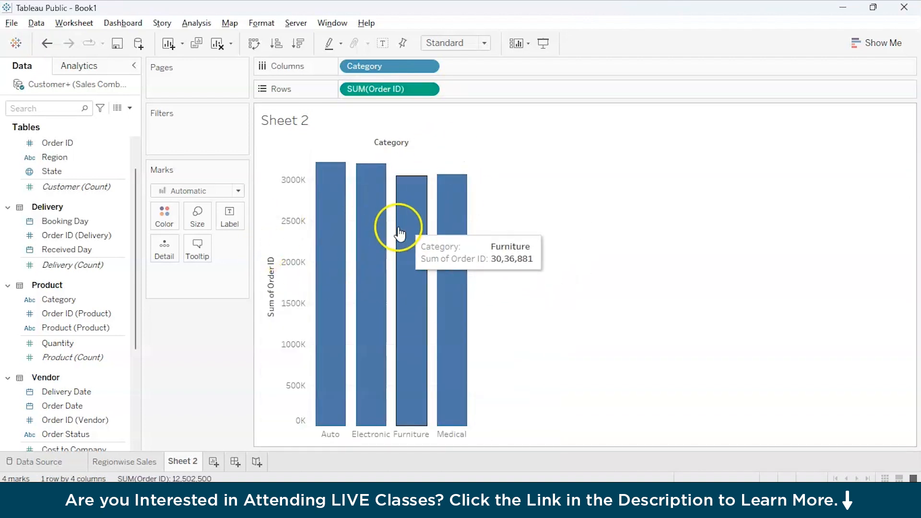
pyautogui.click(883, 43)
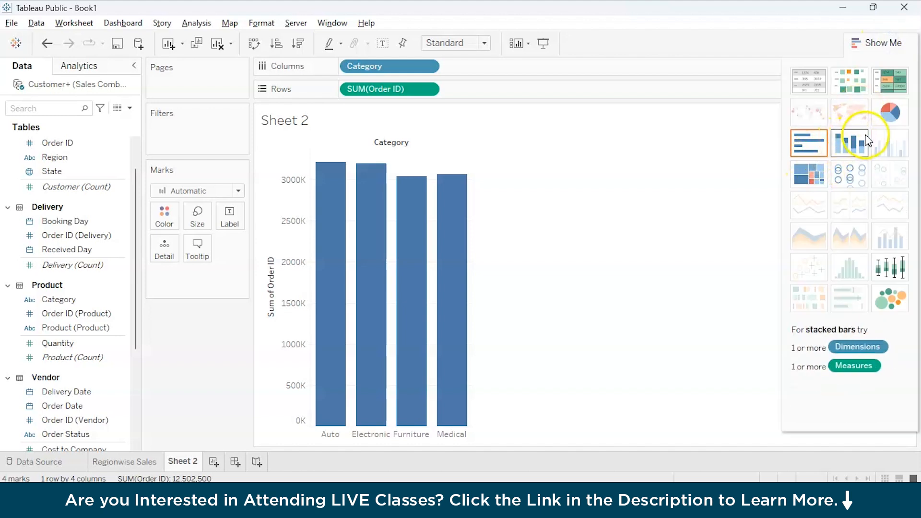
# Convert the bar chart into a pie chart filling the Entire View.
pyautogui.click(888, 112)
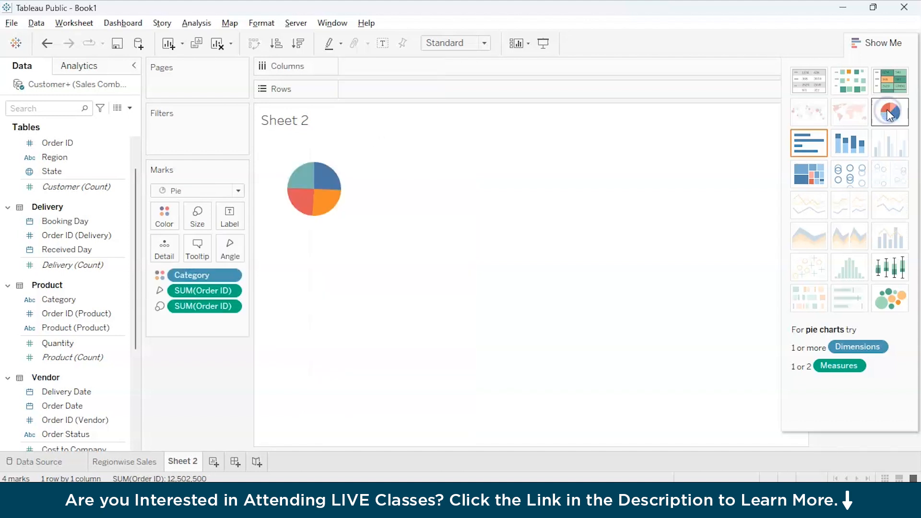
pyautogui.click(473, 44)
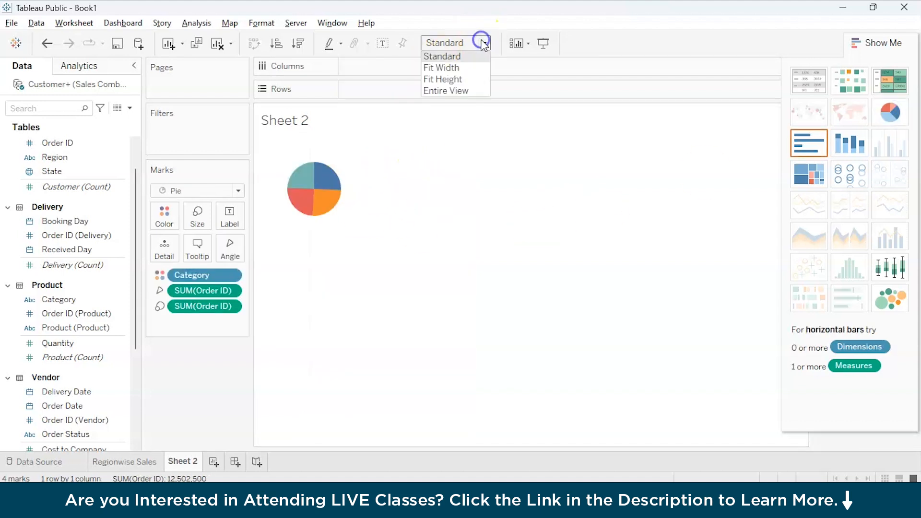
pyautogui.click(450, 90)
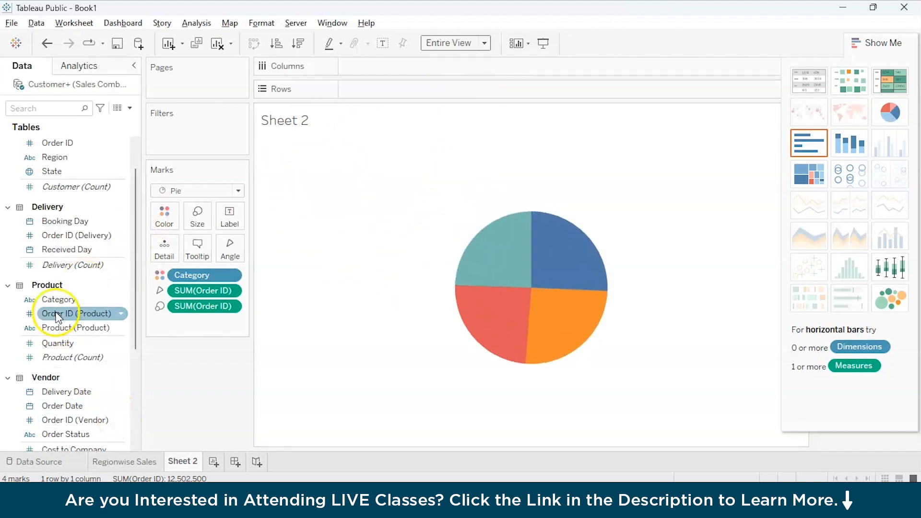
# Label each pie slice with its Category and Sum of Order ID.
pyautogui.moveTo(68, 144); pyautogui.dragTo(229, 216)
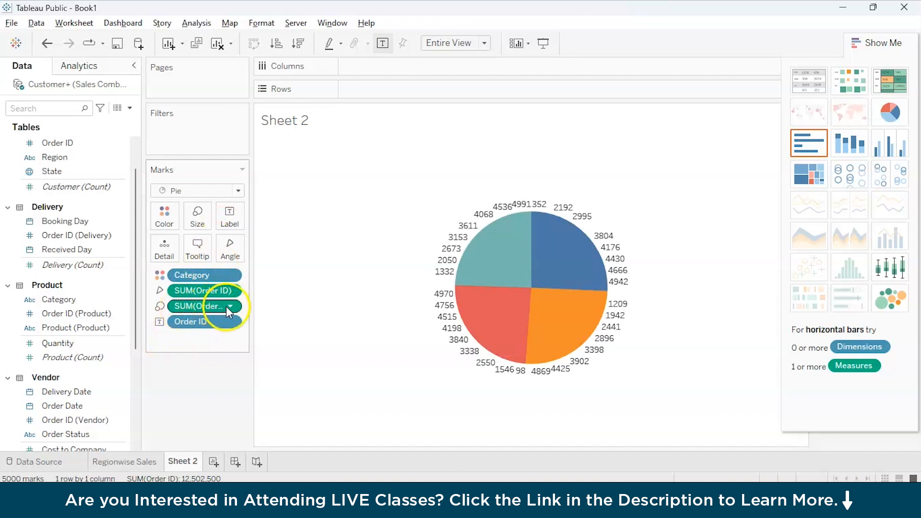
pyautogui.click(228, 321)
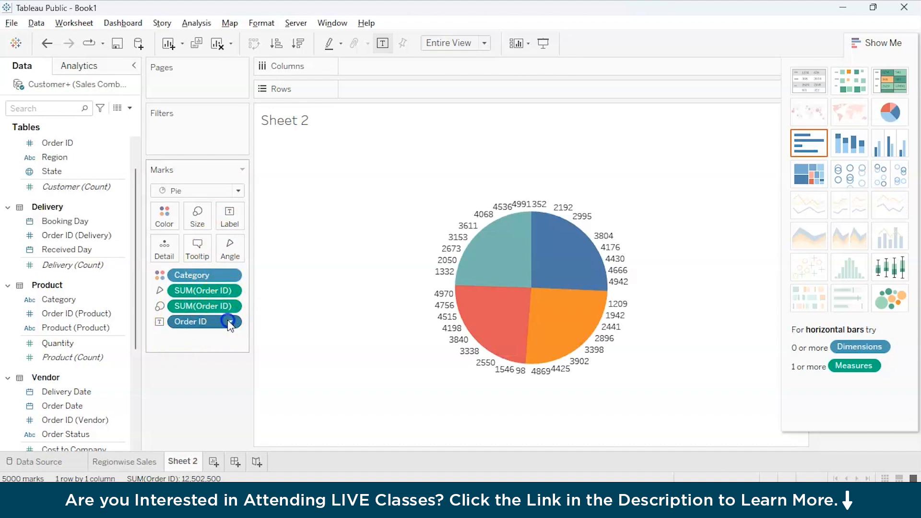
pyautogui.click(217, 433)
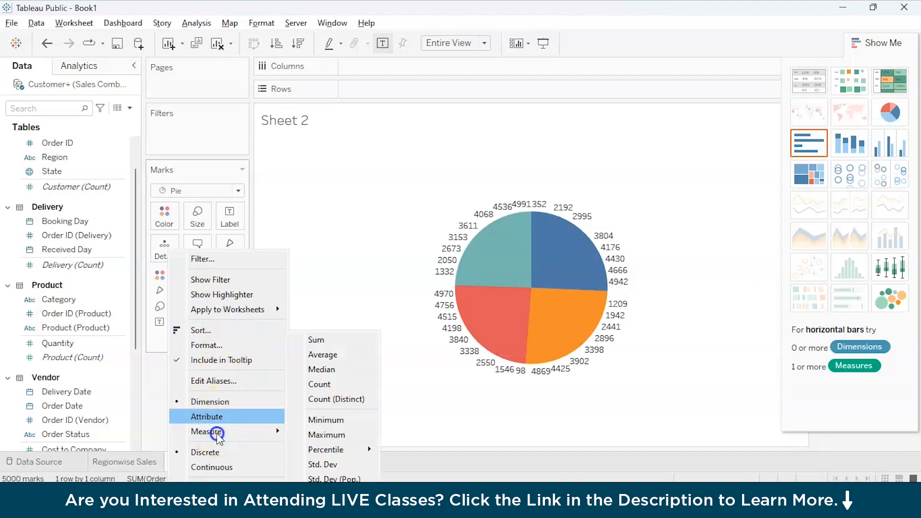
pyautogui.click(316, 339)
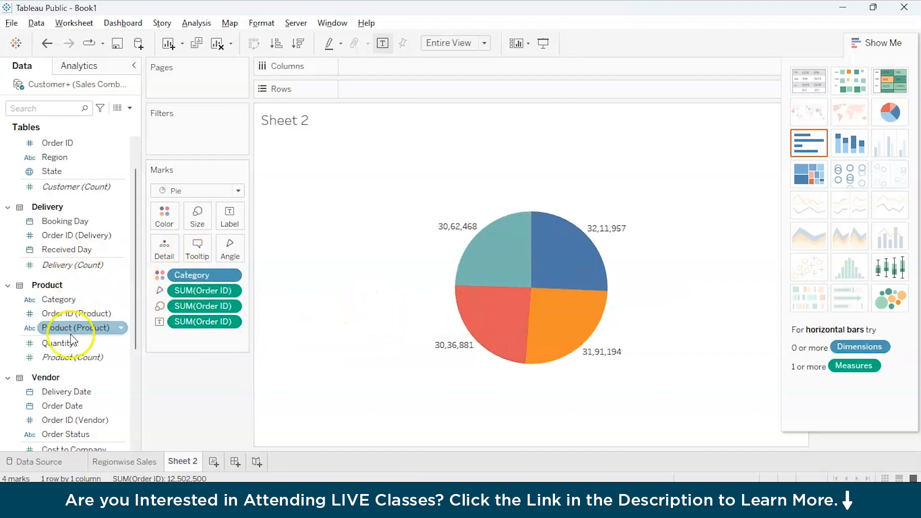
pyautogui.moveTo(50, 298); pyautogui.dragTo(224, 222)
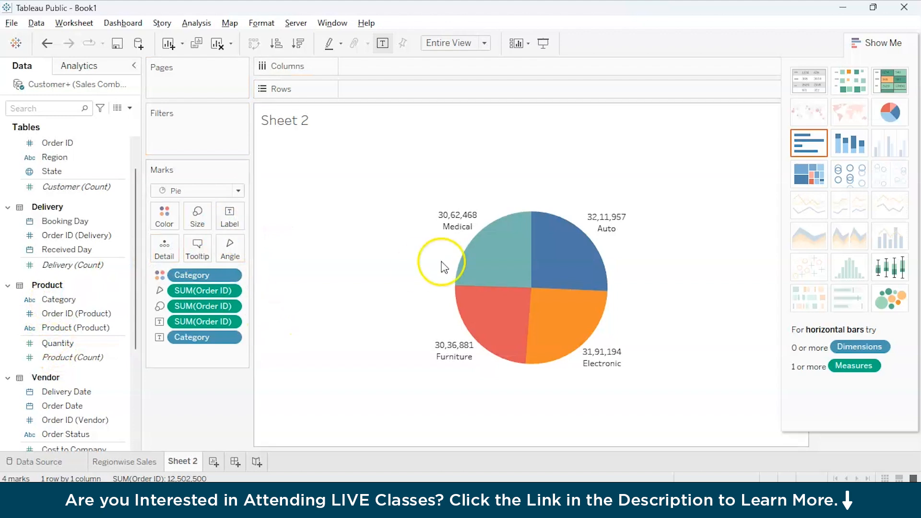
pyautogui.moveTo(452, 235)
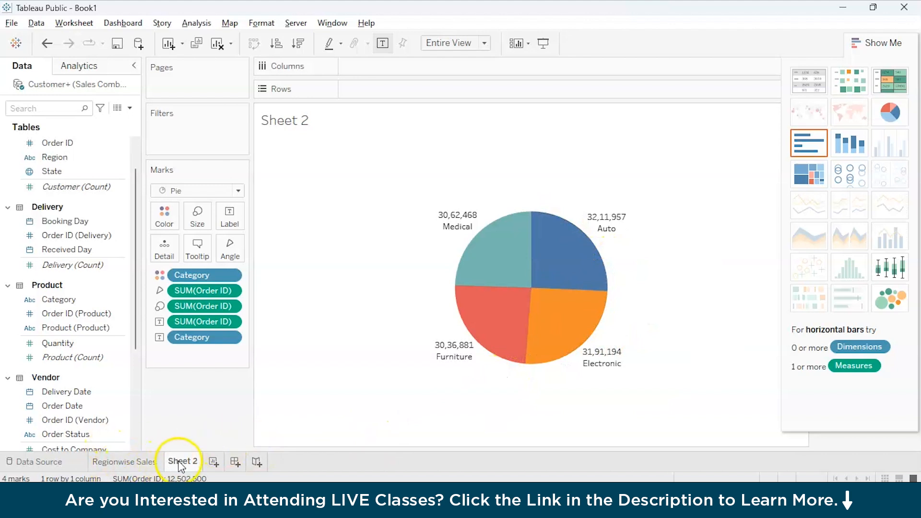
# Name the pie sheet 'Categorywise sales' and add a new sheet named 'Statewise sales'.
pyautogui.write('gorywise sales')
pyautogui.click(350, 377)
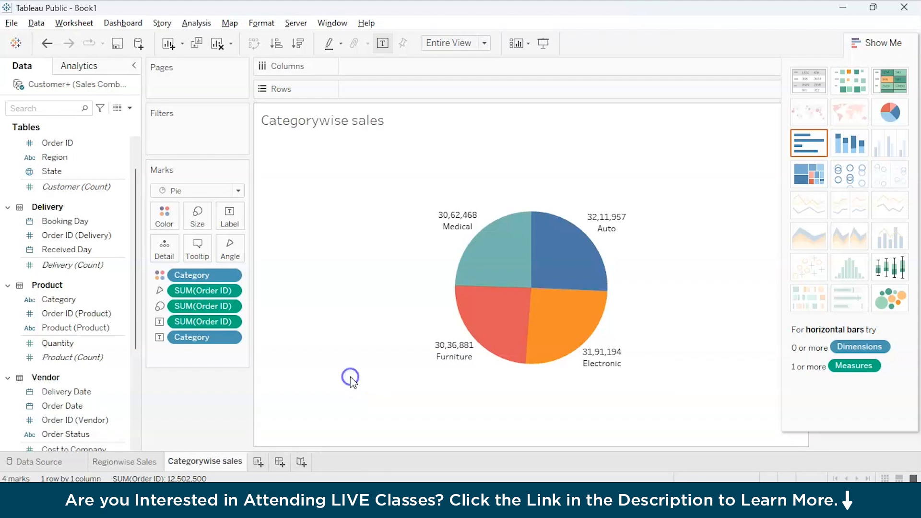
pyautogui.click(259, 461)
pyautogui.doubleClick(264, 462)
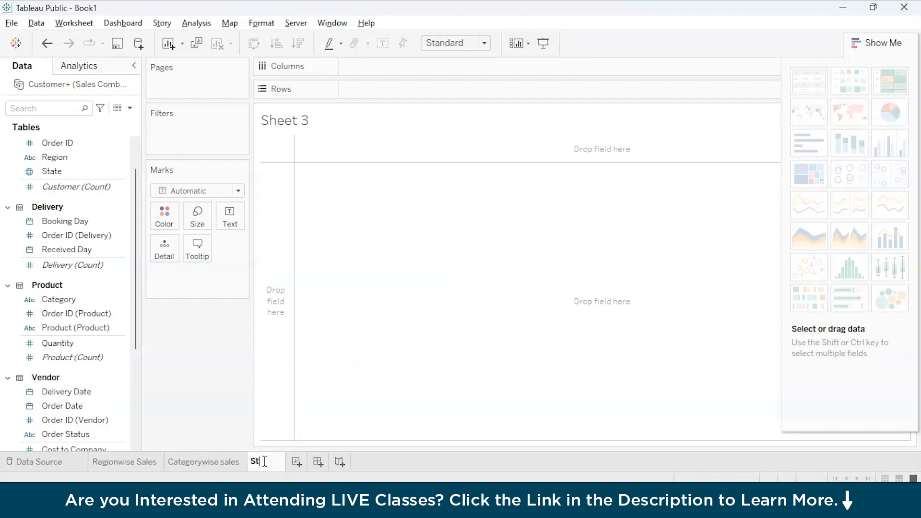
pyautogui.write('Statewise ')
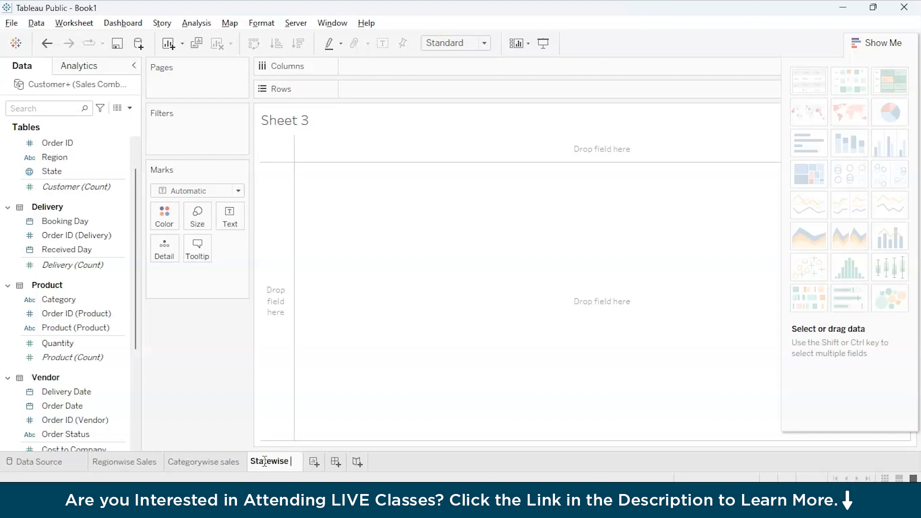
pyautogui.write('sales')
pyautogui.press('Return')
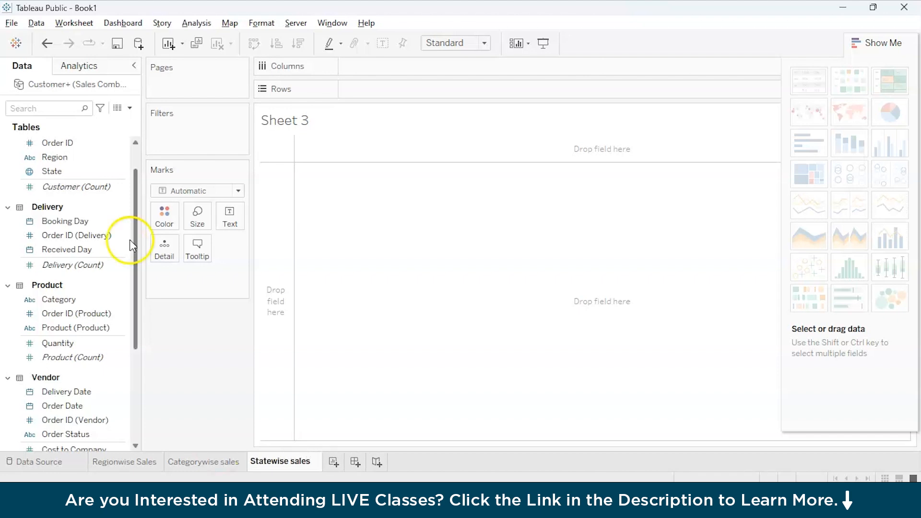
pyautogui.scroll(-5, 62, 307)
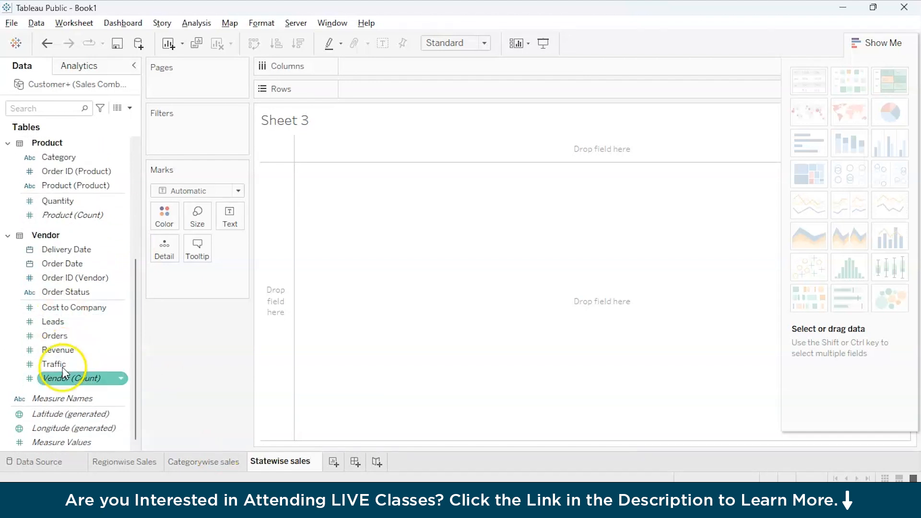
pyautogui.scroll(6, 68, 303)
# Place State on Columns and Sum of Traffic on Rows for the ten states.
pyautogui.moveTo(62, 216); pyautogui.dragTo(375, 67)
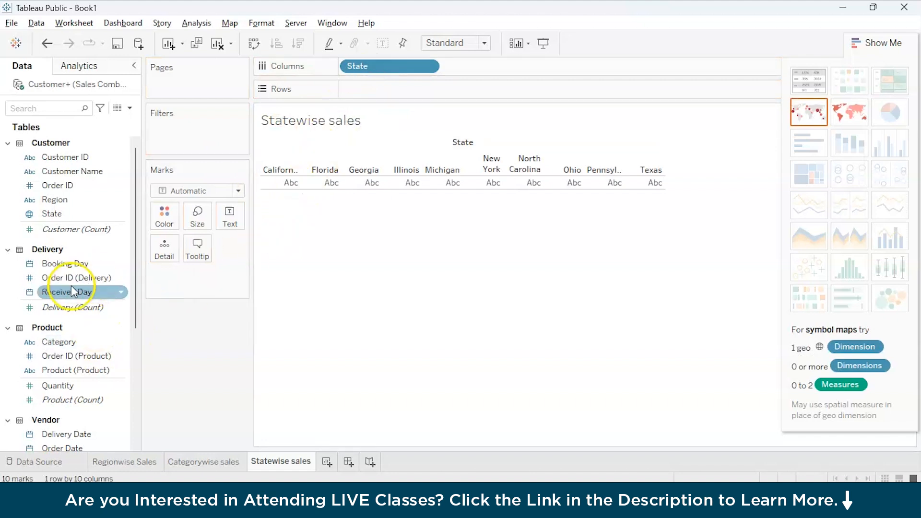
pyautogui.scroll(-6, 71, 286)
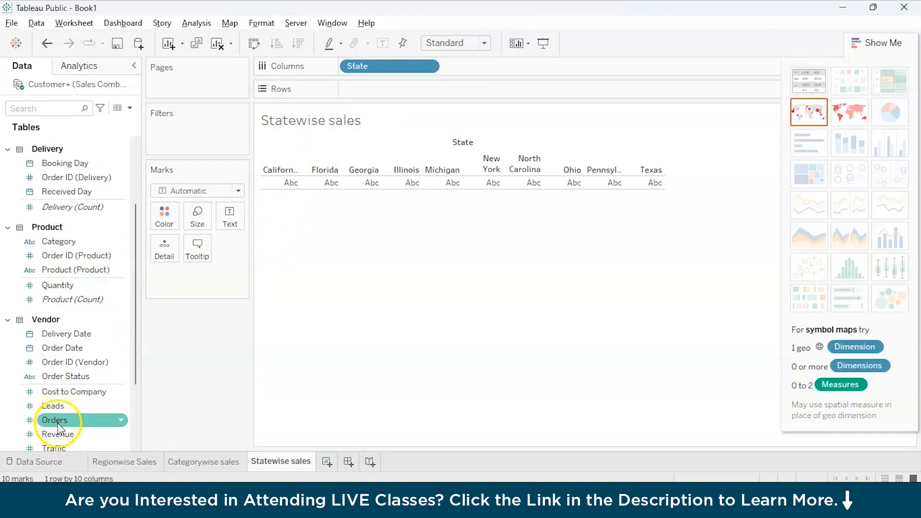
pyautogui.scroll(-2, 62, 434)
pyautogui.moveTo(54, 386); pyautogui.dragTo(372, 94)
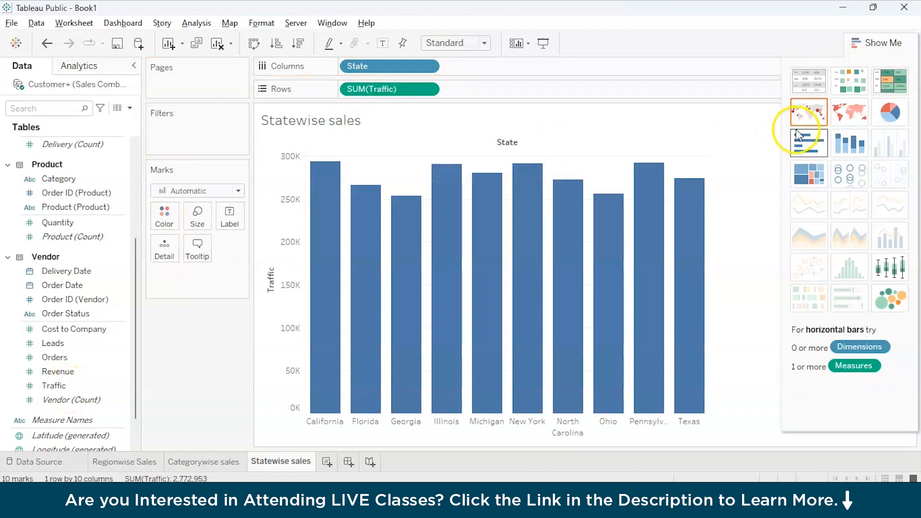
pyautogui.click(41, 224)
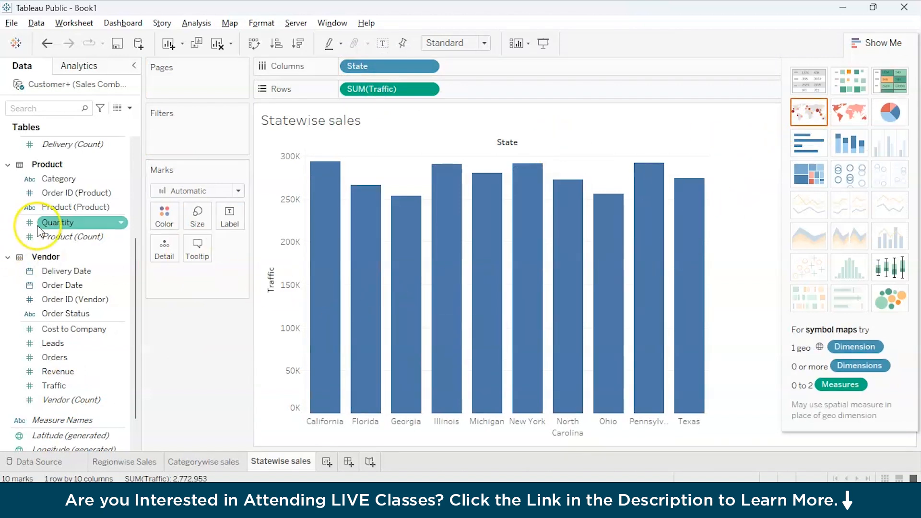
pyautogui.scroll(5, 38, 231)
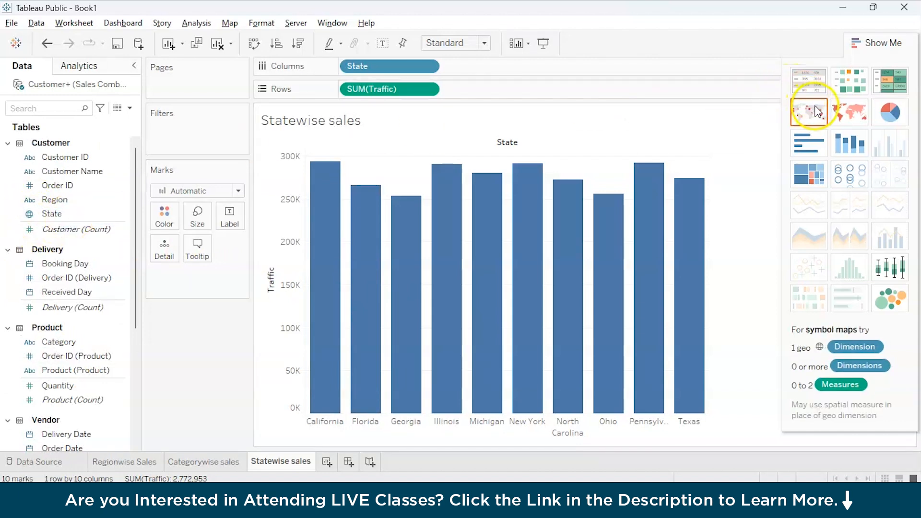
# Turn the Statewise sales bar chart into a world map with State added to the marks.
pyautogui.click(845, 114)
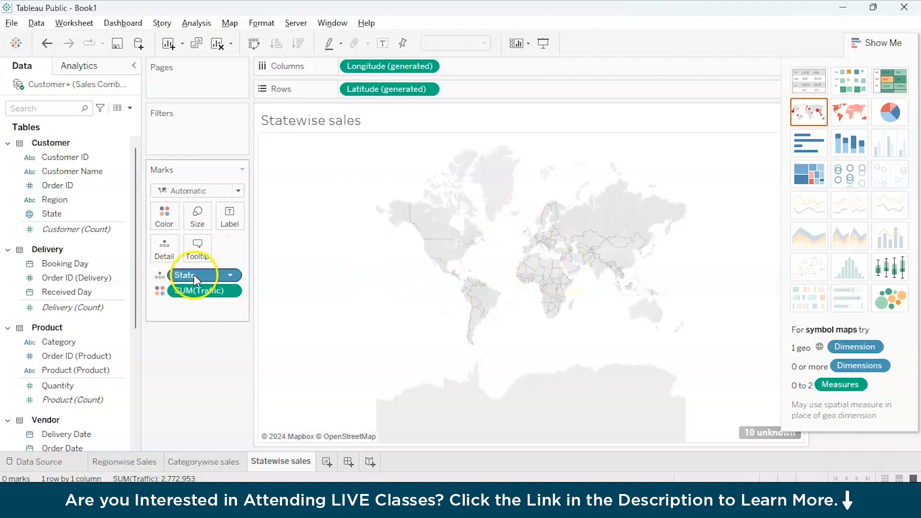
pyautogui.moveTo(65, 212); pyautogui.dragTo(235, 221)
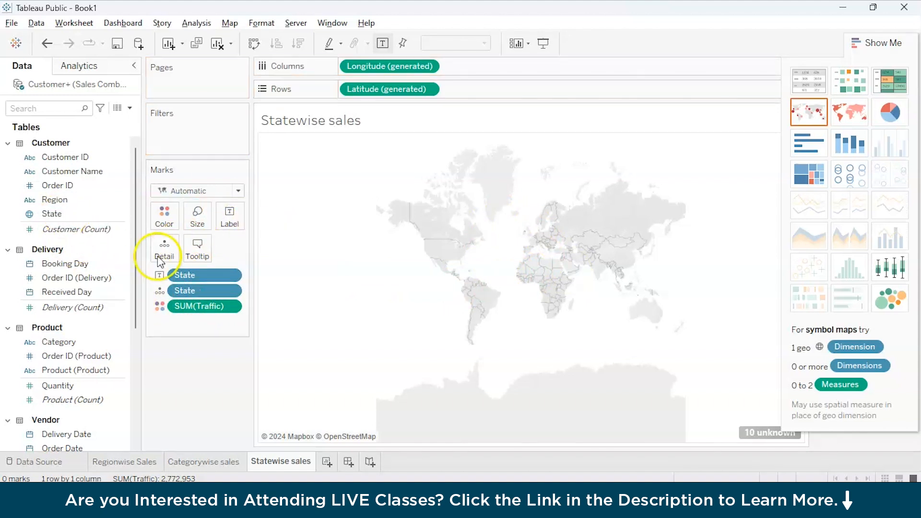
pyautogui.click(76, 265)
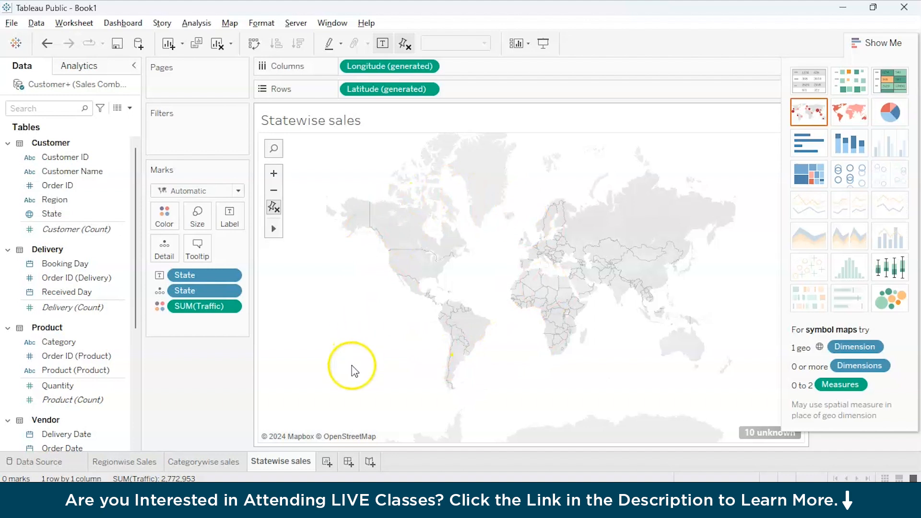
pyautogui.moveTo(287, 465)
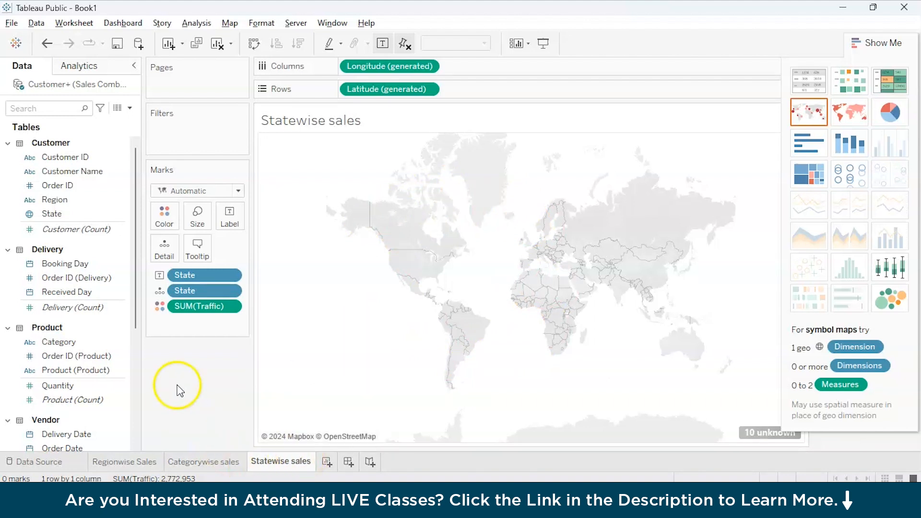
pyautogui.scroll(-3, 91, 376)
pyautogui.scroll(-3, 90, 379)
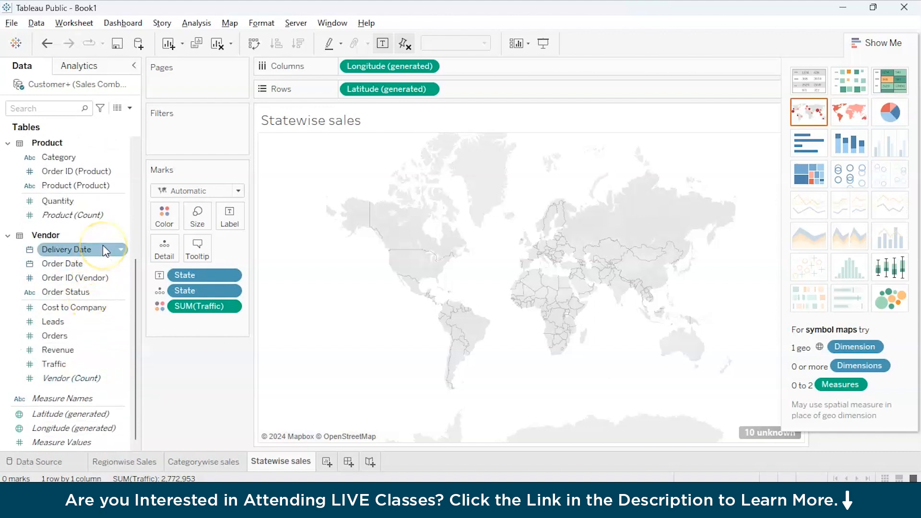
pyautogui.scroll(3, 103, 246)
pyautogui.click(86, 268)
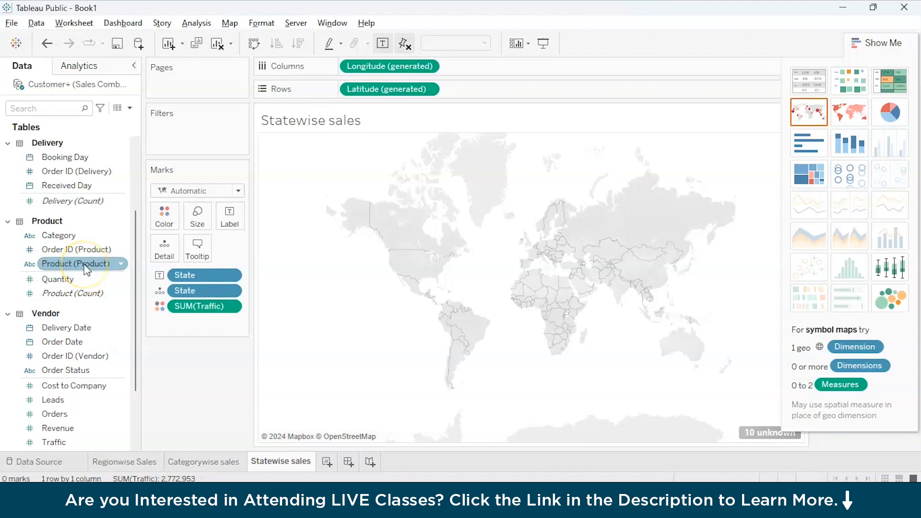
# On a new worksheet, put Product on Rows and Leads on Columns.
pyautogui.click(326, 462)
pyautogui.click(56, 267)
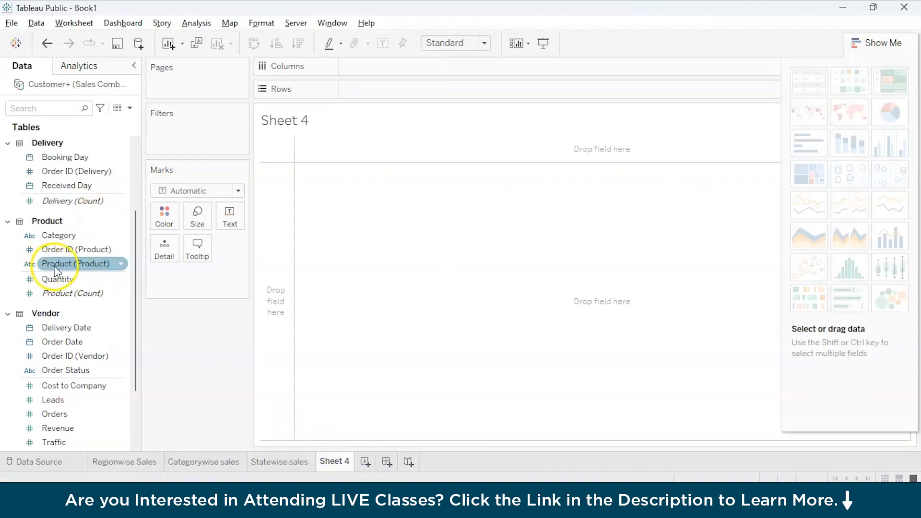
pyautogui.moveTo(62, 268); pyautogui.dragTo(372, 90)
pyautogui.click(54, 403)
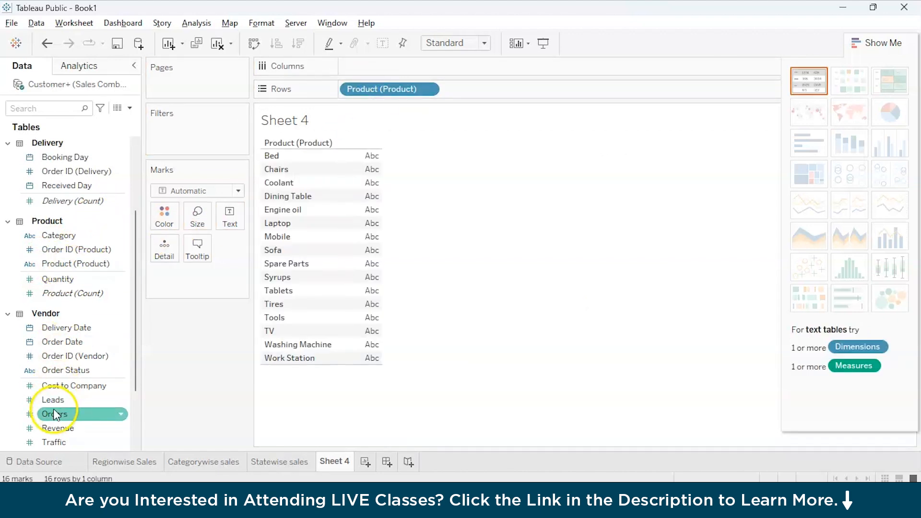
pyautogui.moveTo(59, 407); pyautogui.dragTo(370, 67)
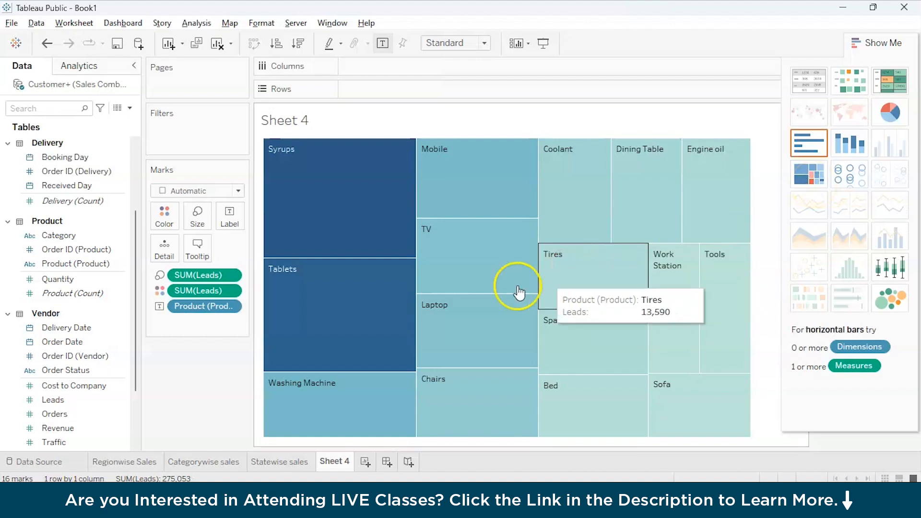
# Convert the Leads-by-Product bars to a treemap and label each tile with its Leads total.
pyautogui.click(351, 238)
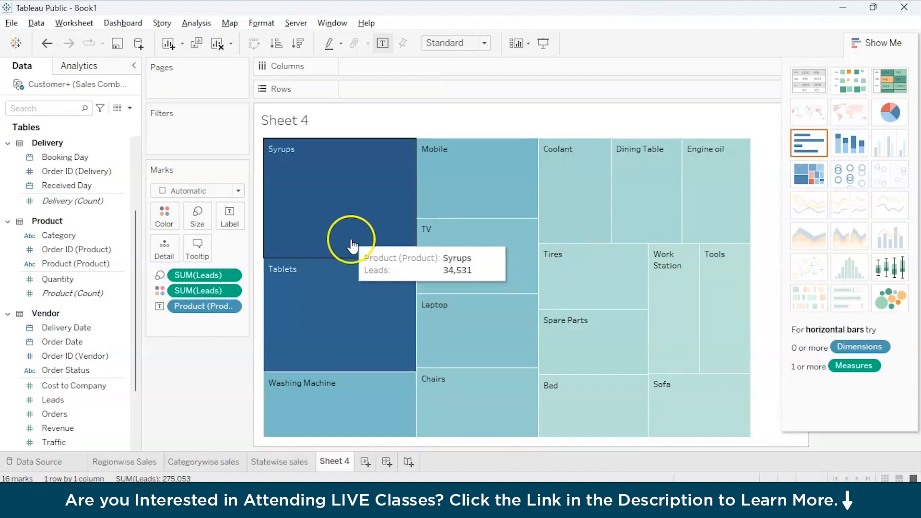
pyautogui.click(54, 400)
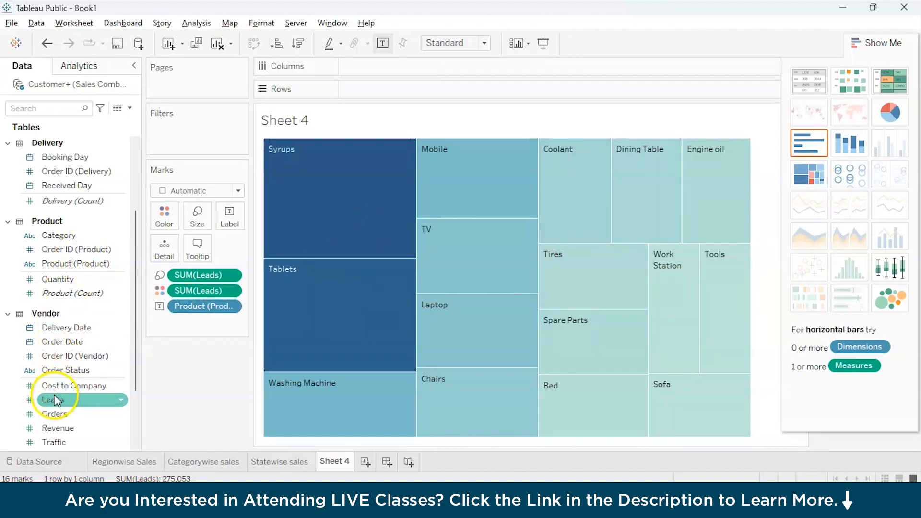
pyautogui.moveTo(54, 404); pyautogui.dragTo(228, 217)
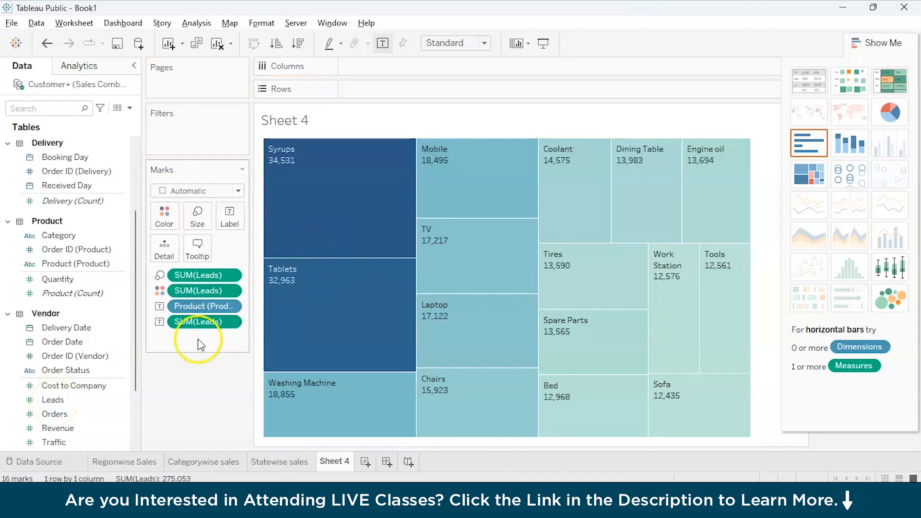
pyautogui.moveTo(324, 196)
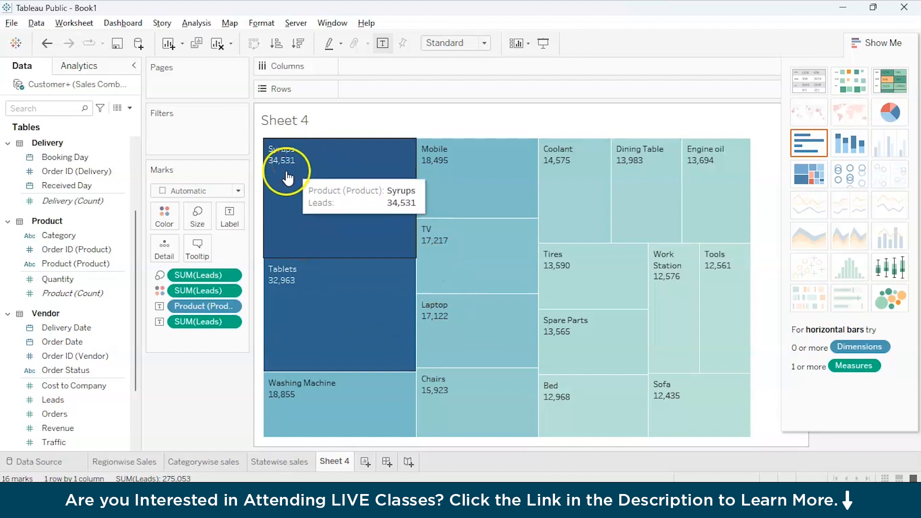
pyautogui.click(72, 279)
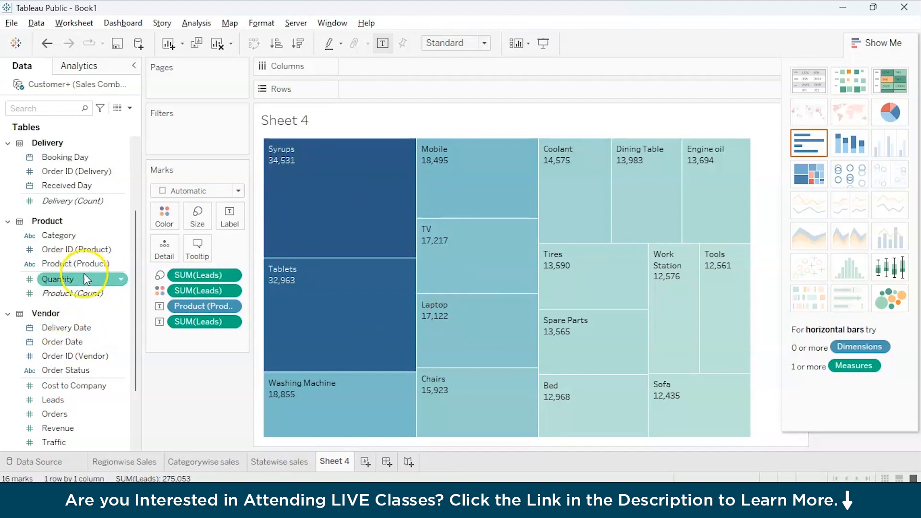
# Try a Category split on Rows, then Columns, remove it, and begin renaming Sheet 4.
pyautogui.moveTo(58, 235); pyautogui.dragTo(390, 91)
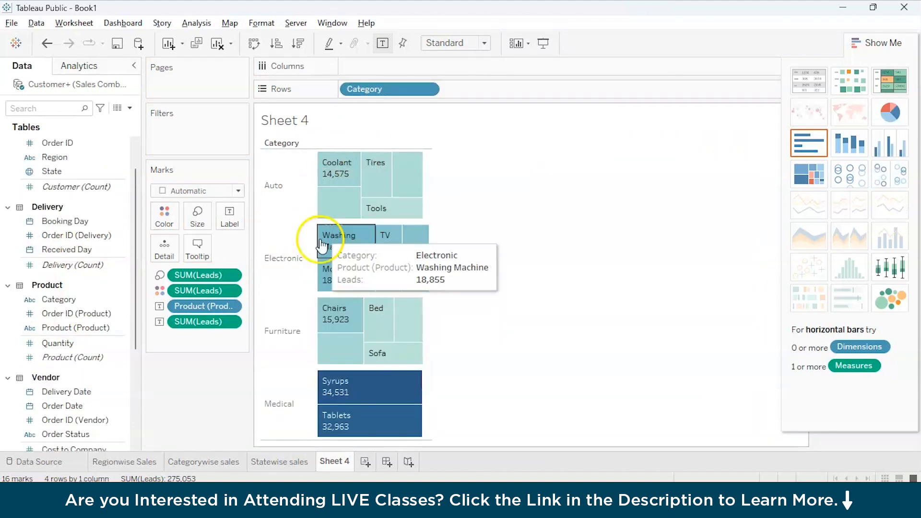
pyautogui.moveTo(366, 94); pyautogui.dragTo(457, 72)
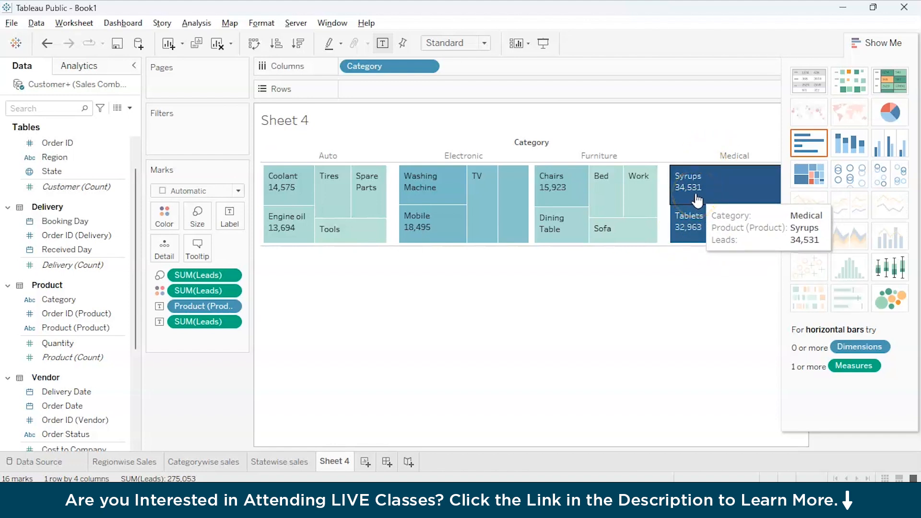
pyautogui.click(468, 130)
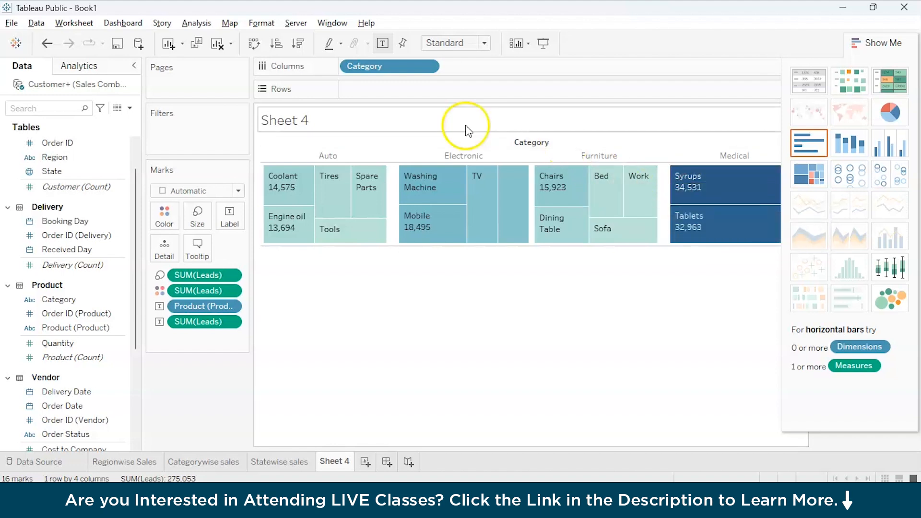
pyautogui.moveTo(409, 68); pyautogui.dragTo(413, 126)
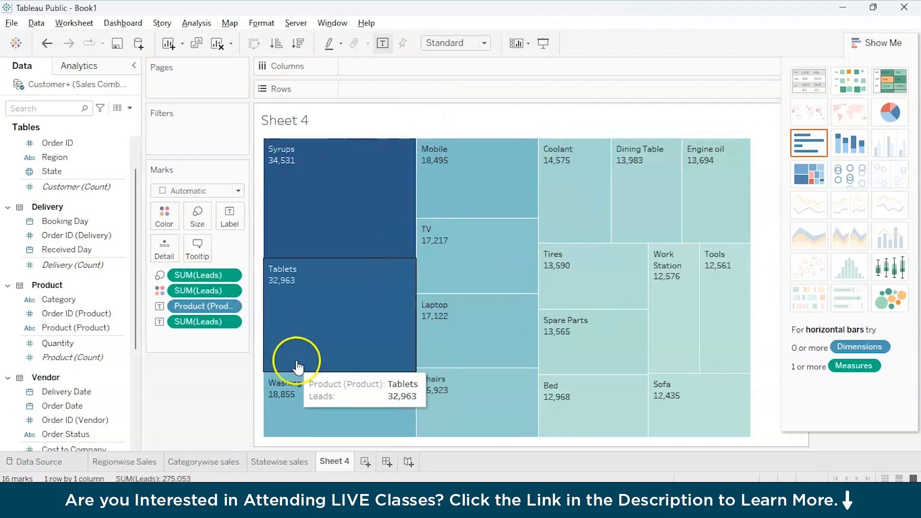
pyautogui.doubleClick(340, 460)
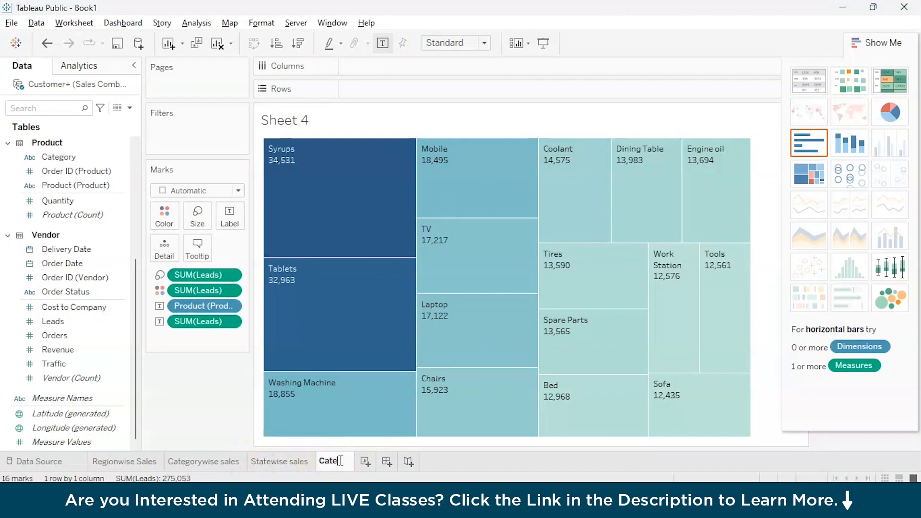
# Name the sheet 'Category sales' and add a new blank Sheet 5.
pyautogui.write('Category sales')
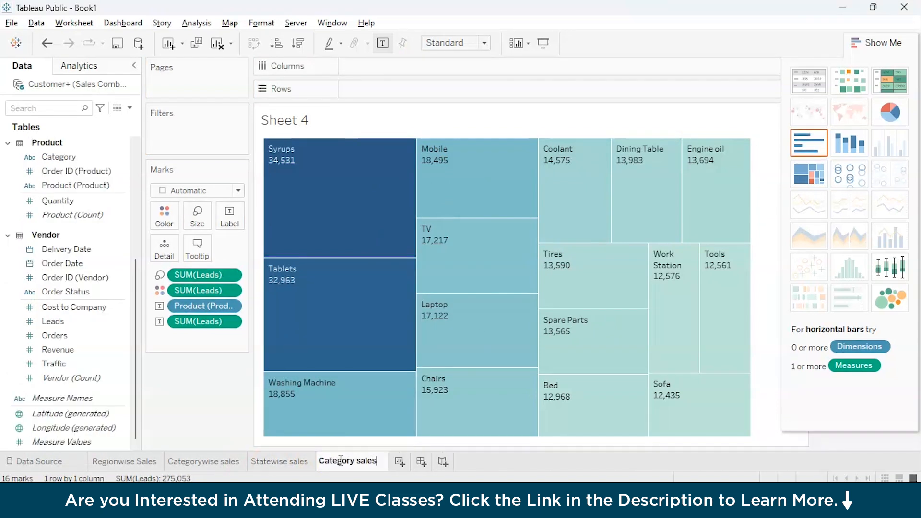
pyautogui.click(400, 462)
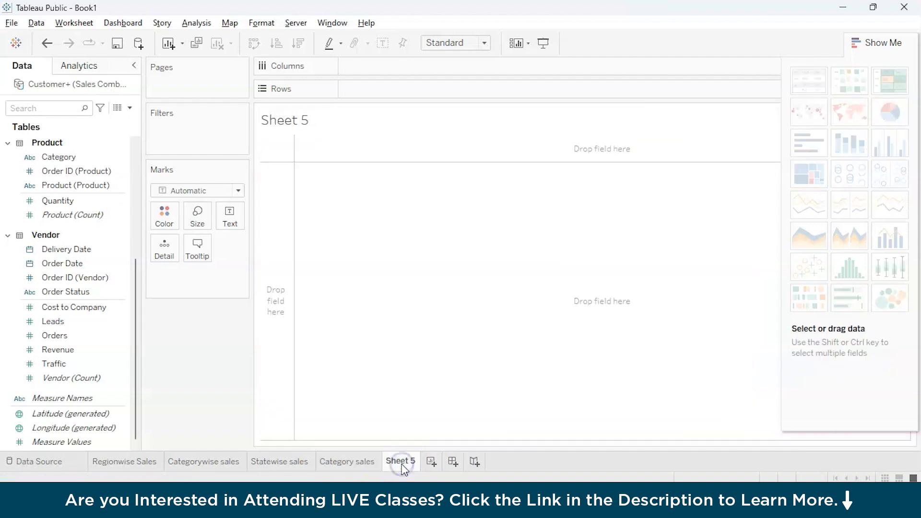
pyautogui.click(250, 334)
# Cycle through the Data pane measures, leaving Sheet 5 showing Sum of Cost to Company, 275,823.
pyautogui.click(98, 249)
pyautogui.click(92, 346)
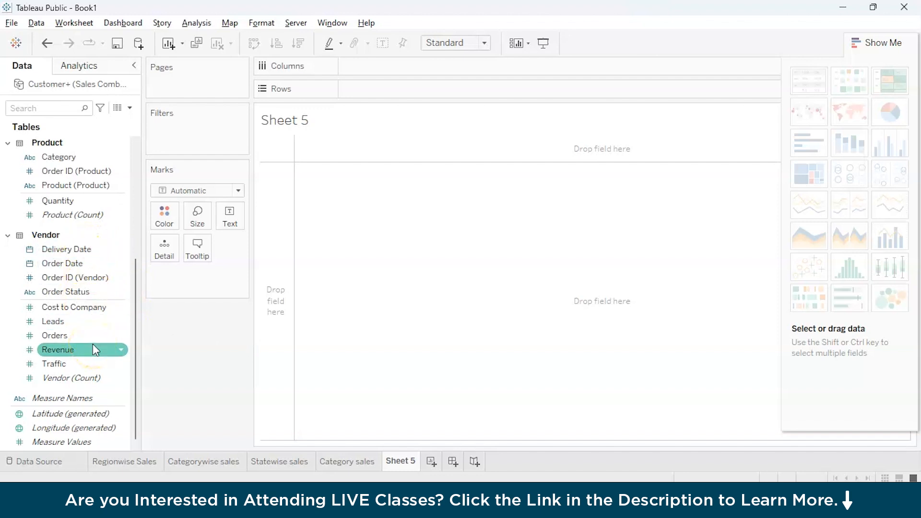
pyautogui.click(69, 295)
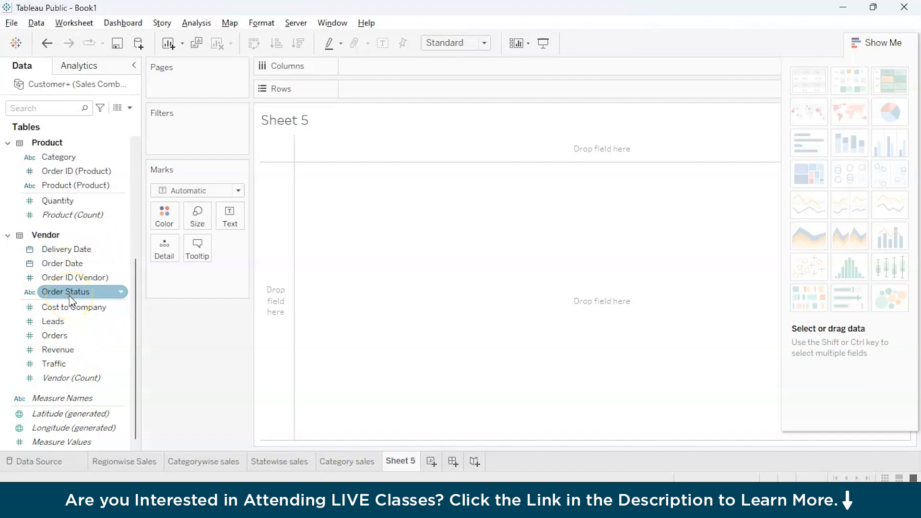
pyautogui.click(59, 350)
pyautogui.click(55, 365)
pyautogui.click(61, 379)
pyautogui.click(59, 367)
pyautogui.click(60, 350)
pyautogui.click(66, 336)
pyautogui.click(79, 308)
pyautogui.click(88, 351)
pyautogui.click(77, 380)
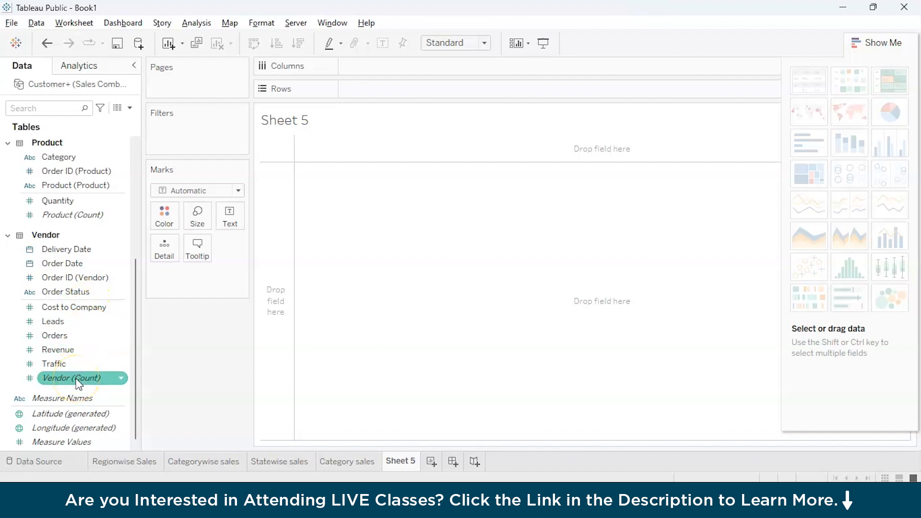
pyautogui.click(76, 309)
pyautogui.click(73, 332)
pyautogui.click(68, 350)
pyautogui.click(73, 319)
pyautogui.click(66, 350)
pyautogui.click(78, 320)
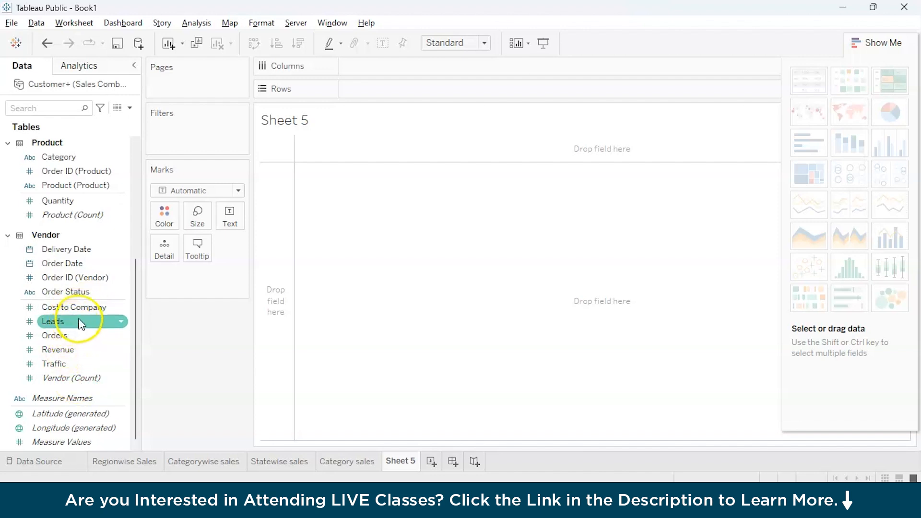
pyautogui.click(83, 311)
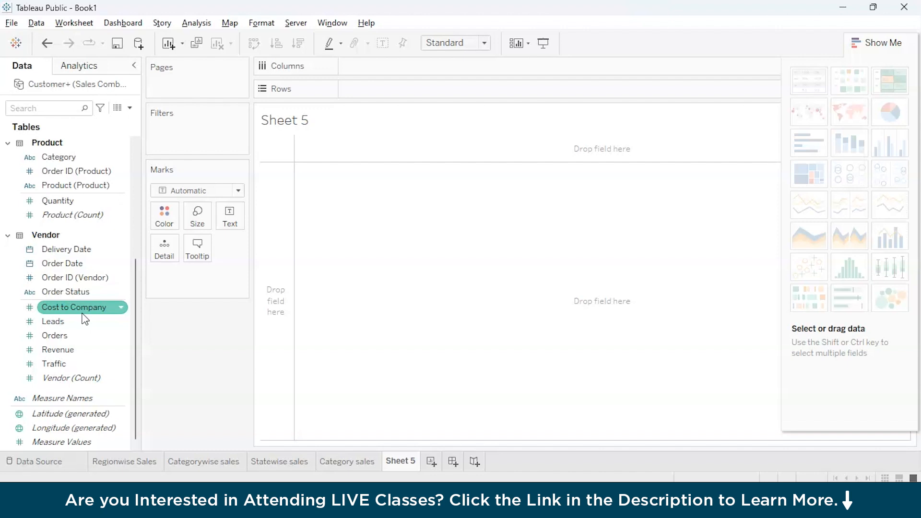
pyautogui.click(78, 323)
pyautogui.click(78, 378)
pyautogui.click(82, 336)
pyautogui.click(102, 321)
pyautogui.click(108, 310)
# Show Cost to Company 275,823 and Revenue 1,366,839 as a text table by Measure Names.
pyautogui.click(110, 308)
pyautogui.doubleClick(111, 308)
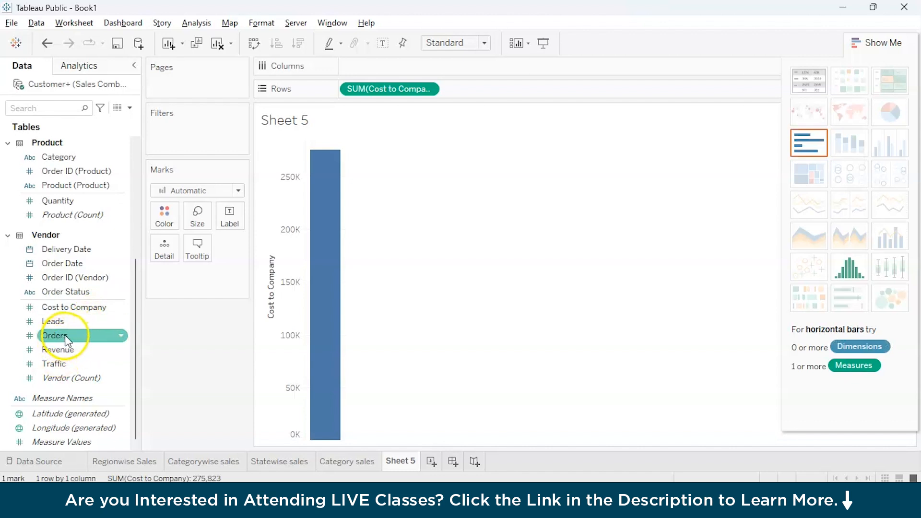
pyautogui.doubleClick(66, 352)
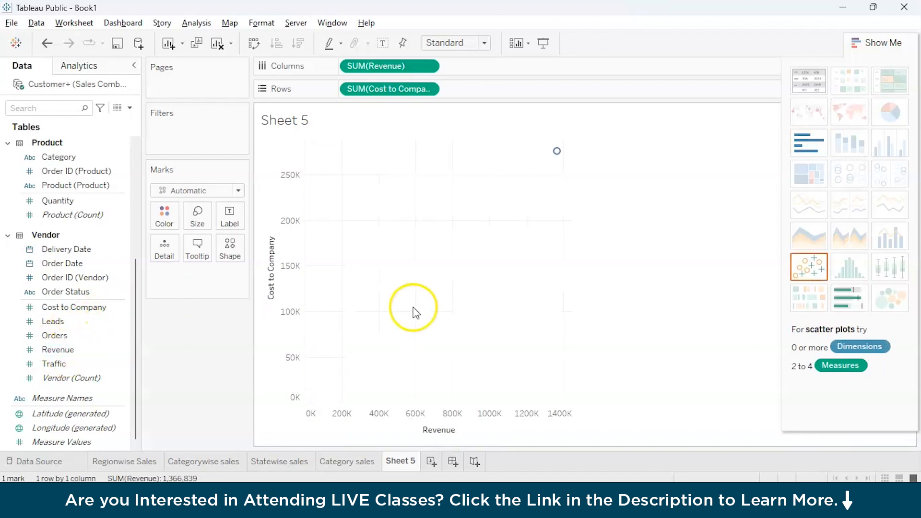
pyautogui.click(806, 79)
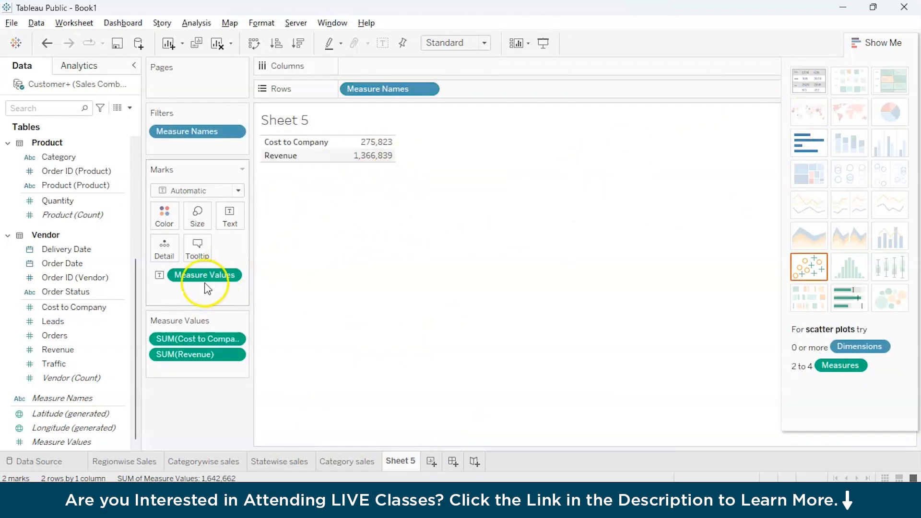
pyautogui.click(122, 308)
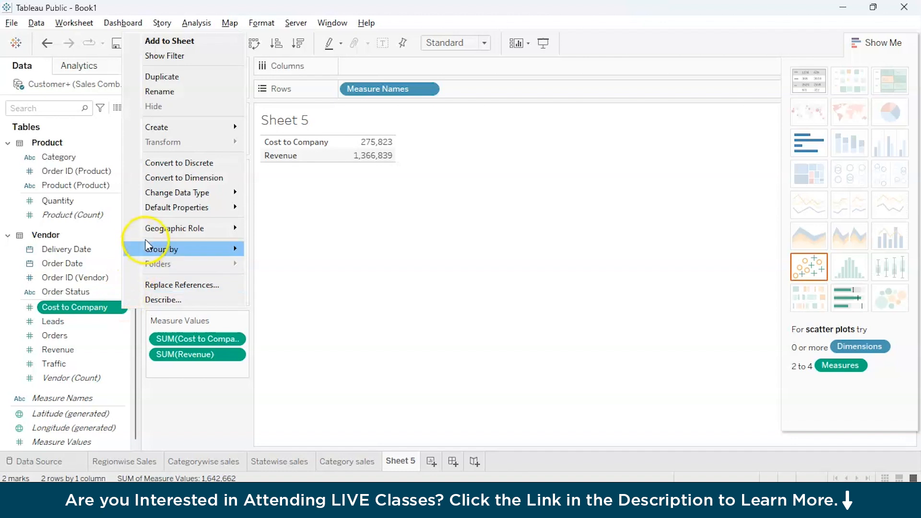
pyautogui.click(117, 320)
pyautogui.click(121, 308)
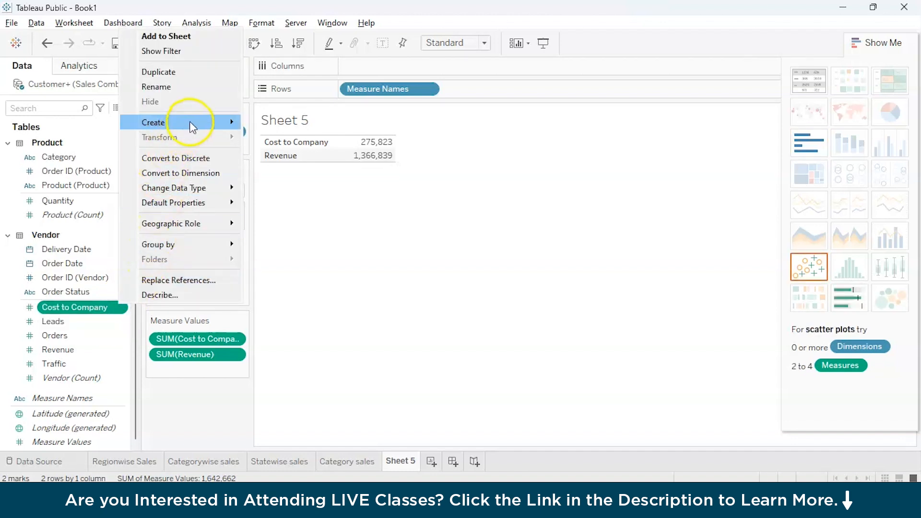
pyautogui.moveTo(192, 126)
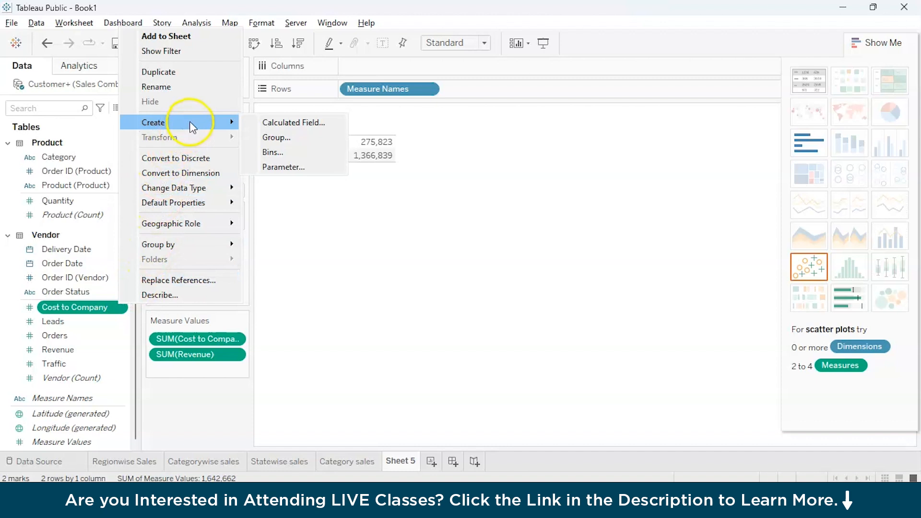
pyautogui.click(271, 126)
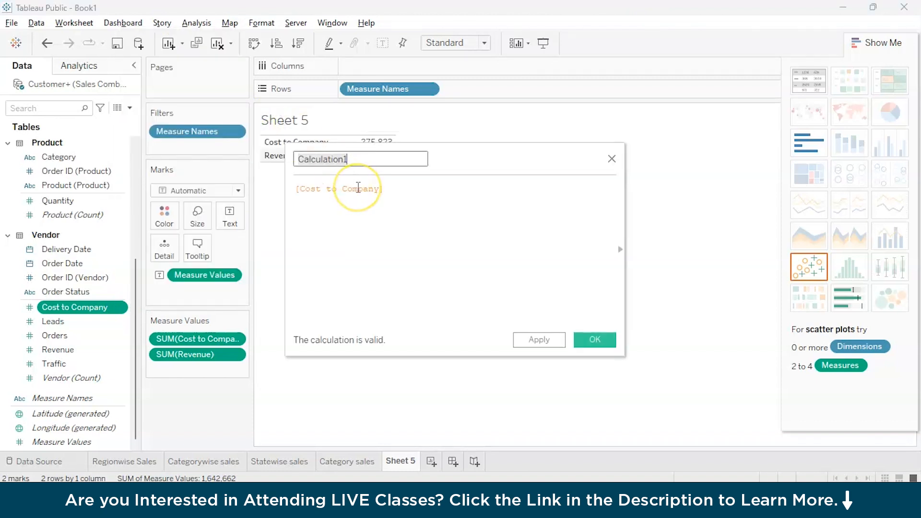
pyautogui.write('Profit')
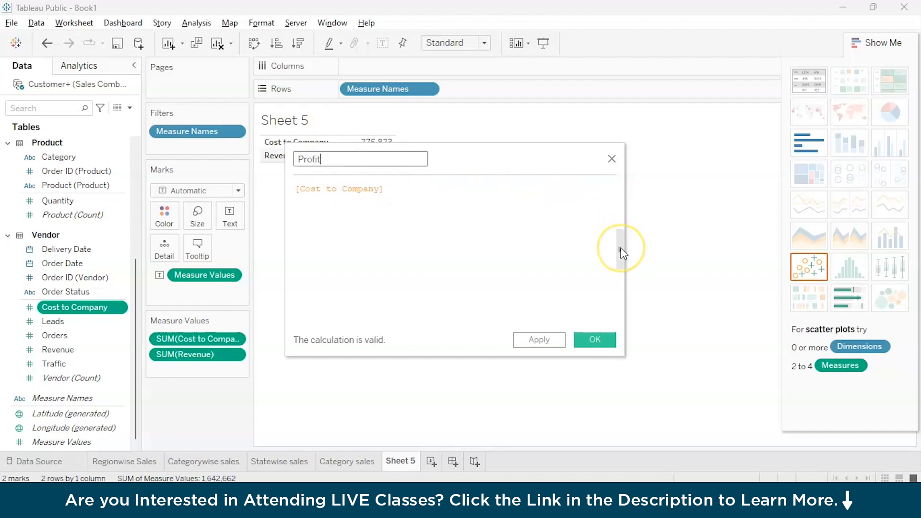
pyautogui.click(622, 250)
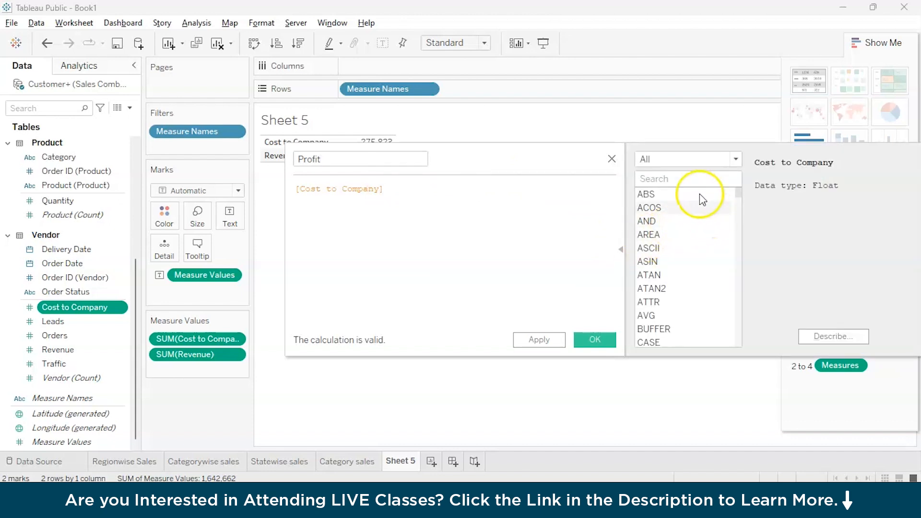
pyautogui.click(736, 159)
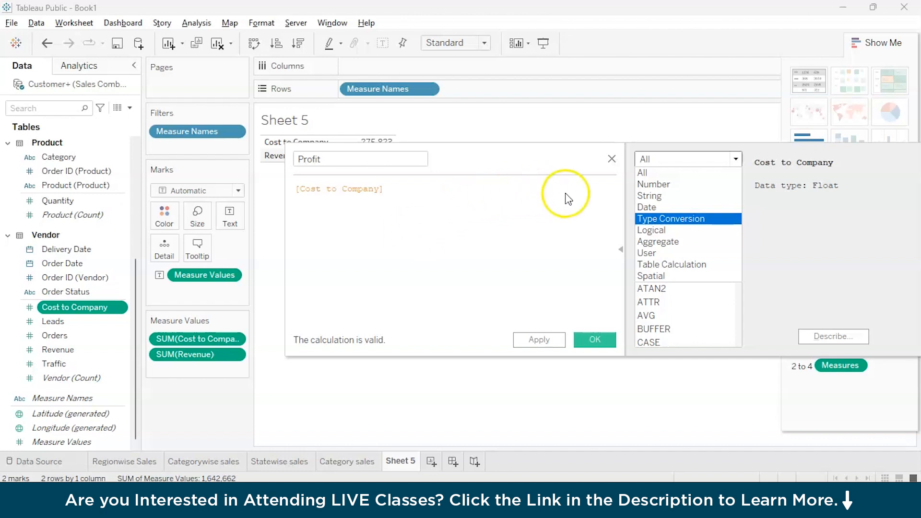
pyautogui.click(641, 184)
pyautogui.scroll(-5, 656, 288)
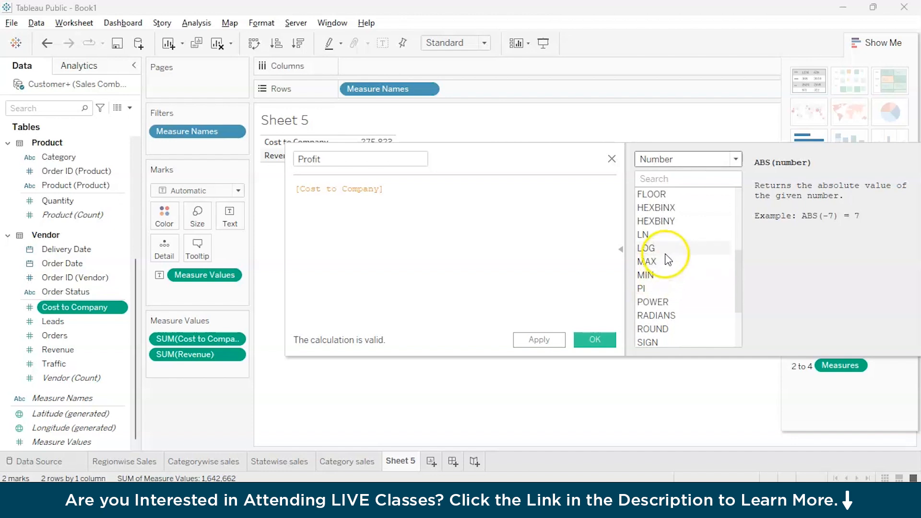
pyautogui.scroll(-2, 666, 252)
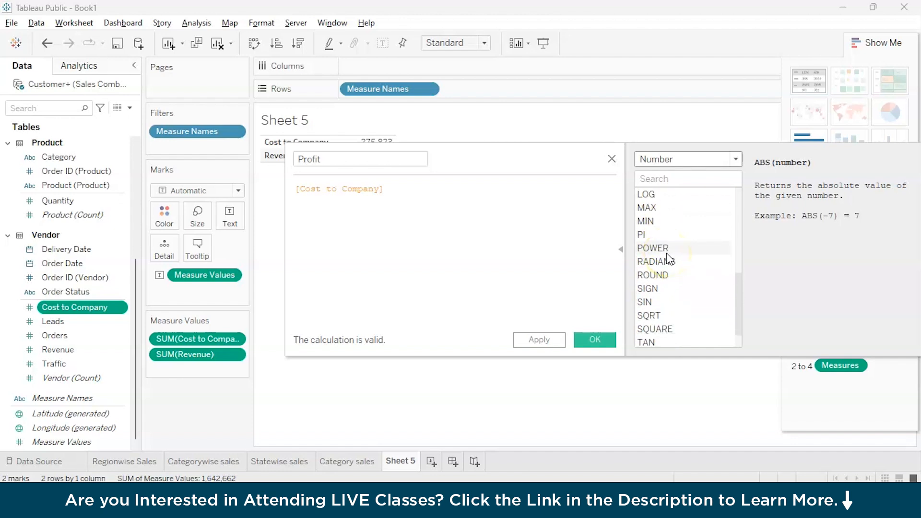
pyautogui.scroll(6, 667, 253)
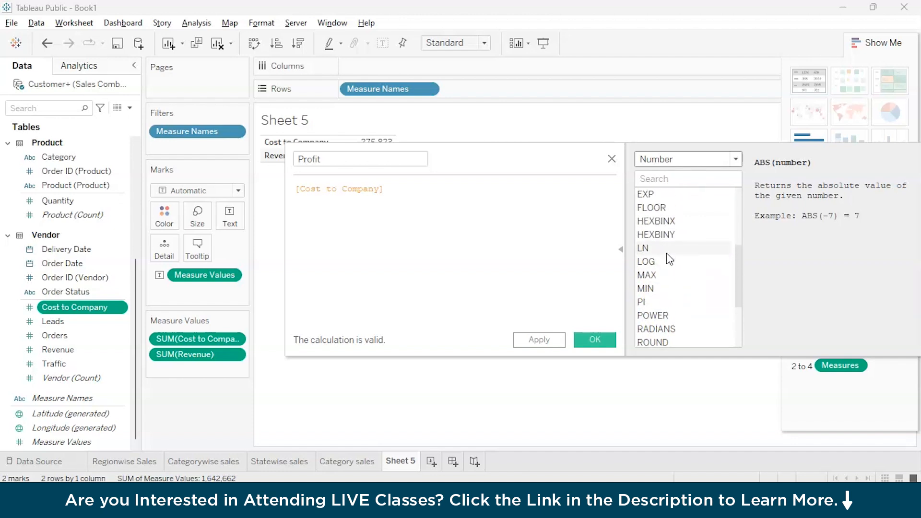
pyautogui.click(532, 189)
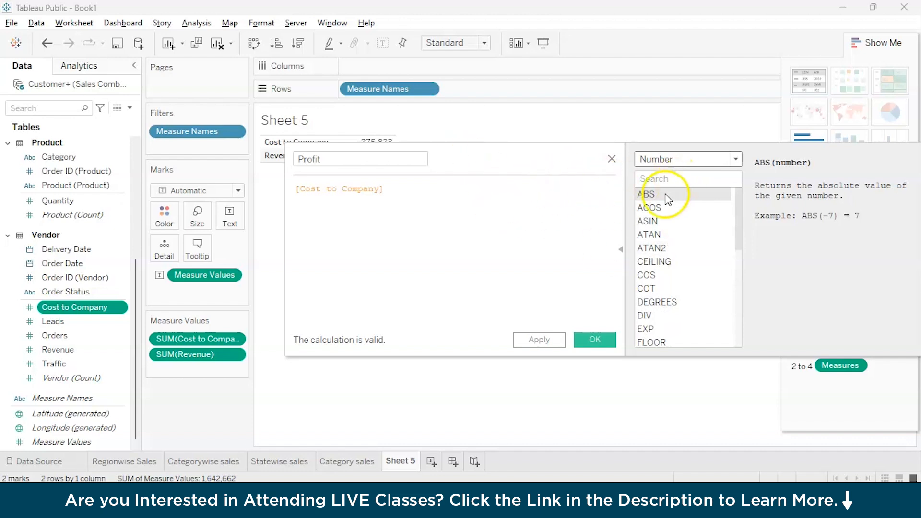
pyautogui.click(621, 254)
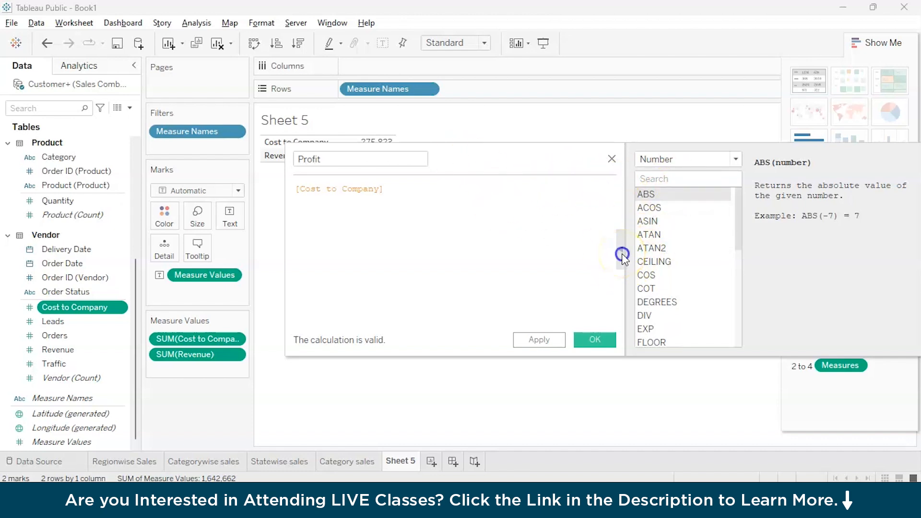
pyautogui.click(618, 237)
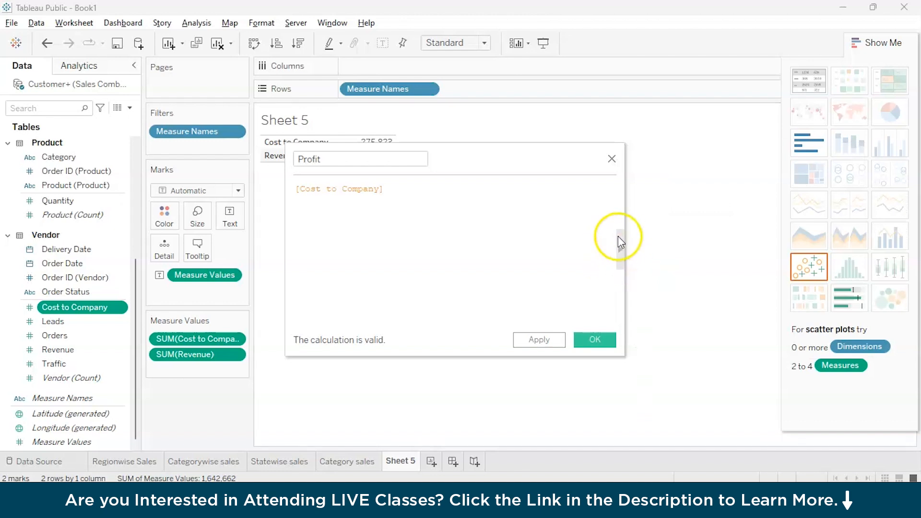
pyautogui.click(623, 254)
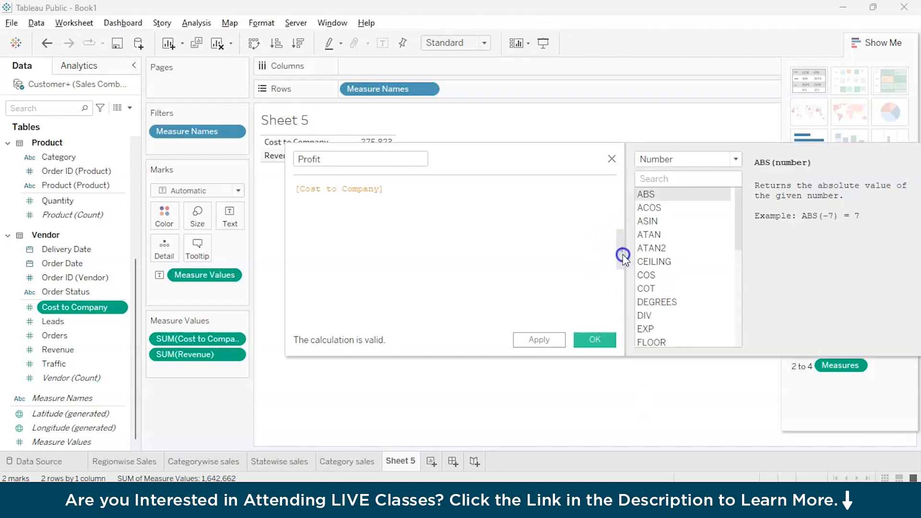
pyautogui.click(623, 254)
pyautogui.click(391, 189)
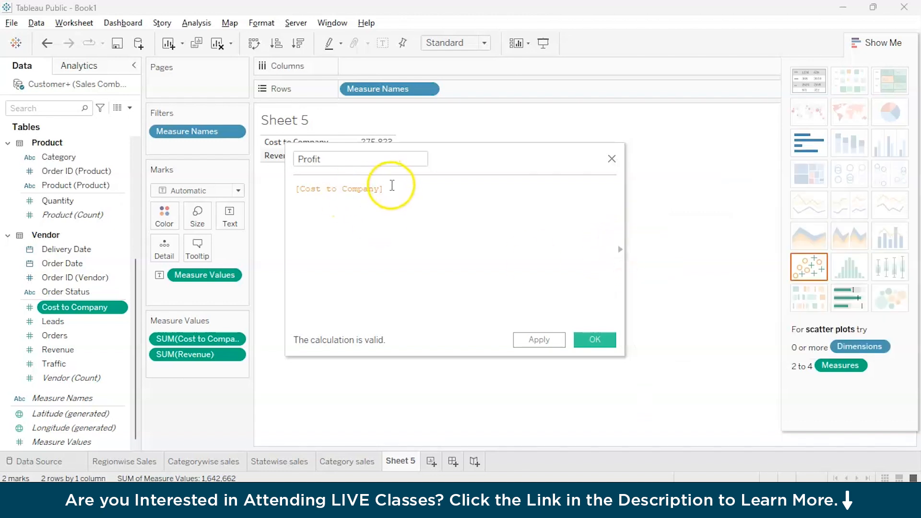
# Enter a sum of Revenue minus a sum of Cost to Company as Profit, and review the error.
pyautogui.click(384, 192)
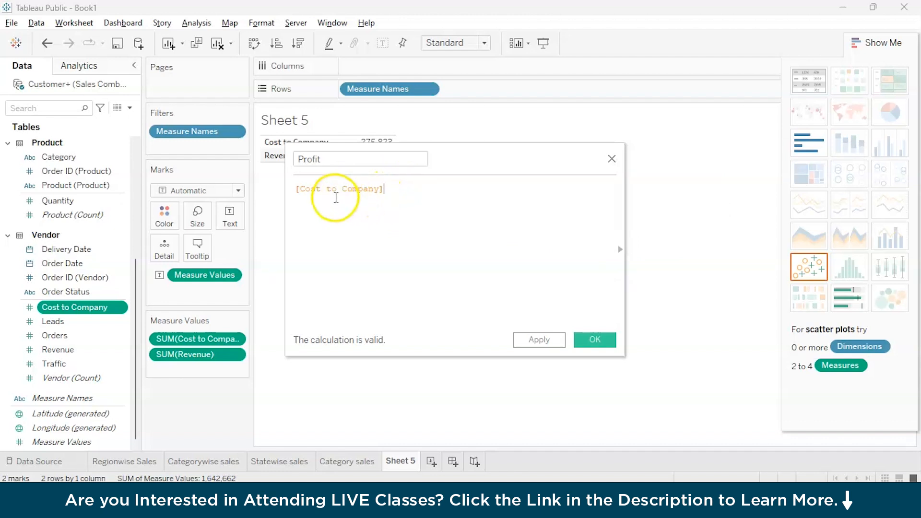
pyautogui.tripleClick(341, 190)
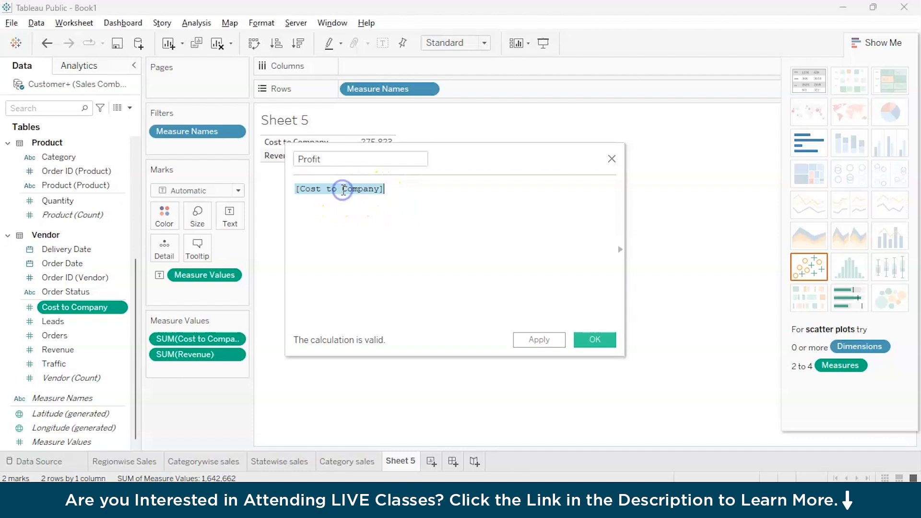
pyautogui.write('sum(')
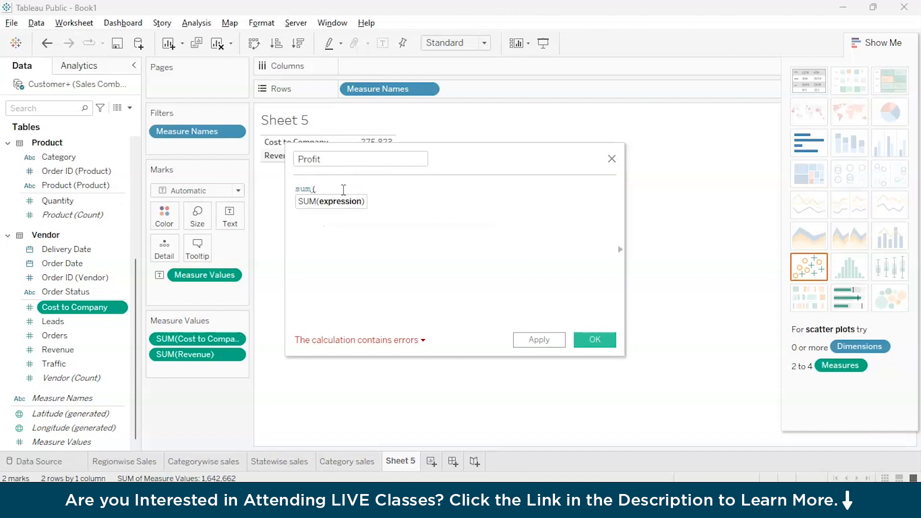
pyautogui.write('re')
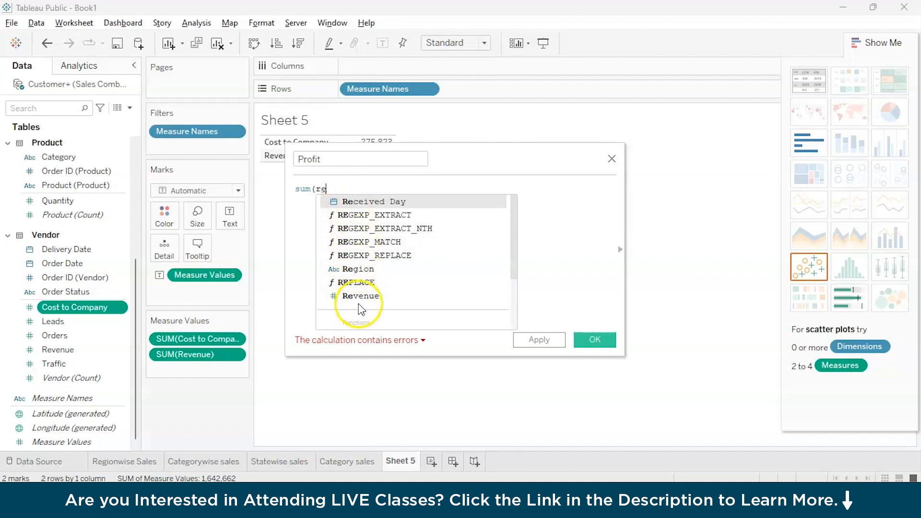
pyautogui.press('Down')
pyautogui.press('Down')
pyautogui.press('Down')
pyautogui.press('Down')
pyautogui.press('Down')
pyautogui.press('Down')
pyautogui.press('Down')
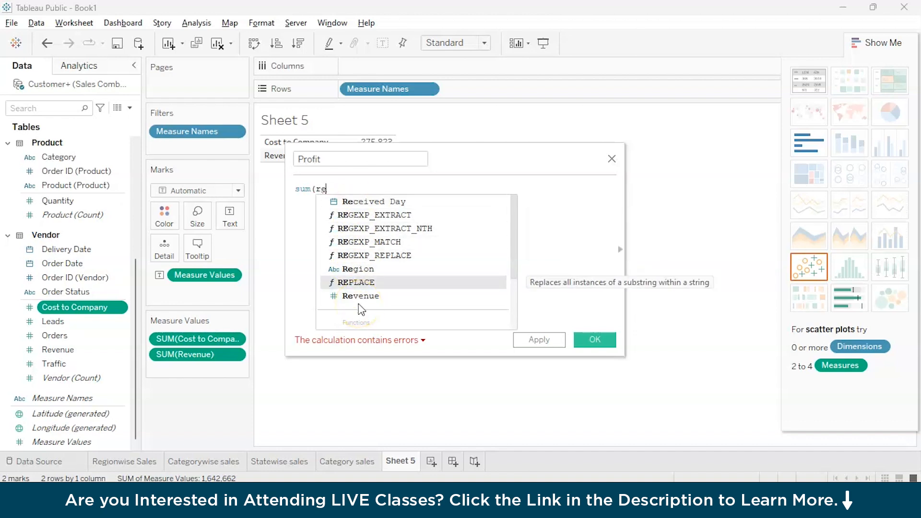
pyautogui.press('Return')
pyautogui.write('-')
pyautogui.write(' -')
pyautogui.write('su')
pyautogui.press('Return')
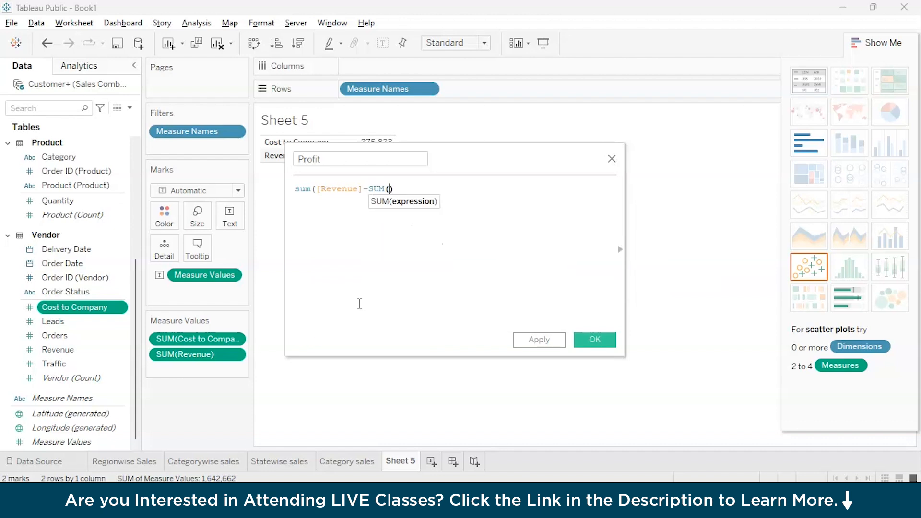
pyautogui.write('cos')
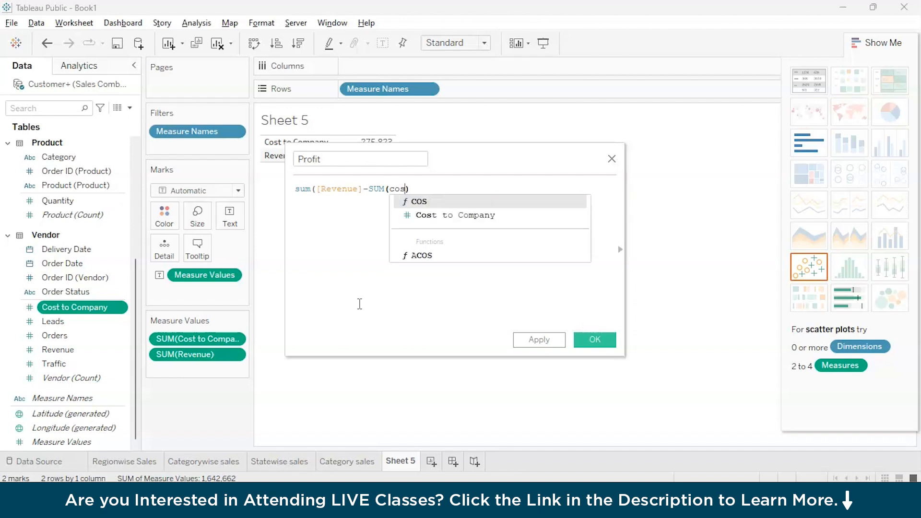
pyautogui.press('Down')
pyautogui.press('Return')
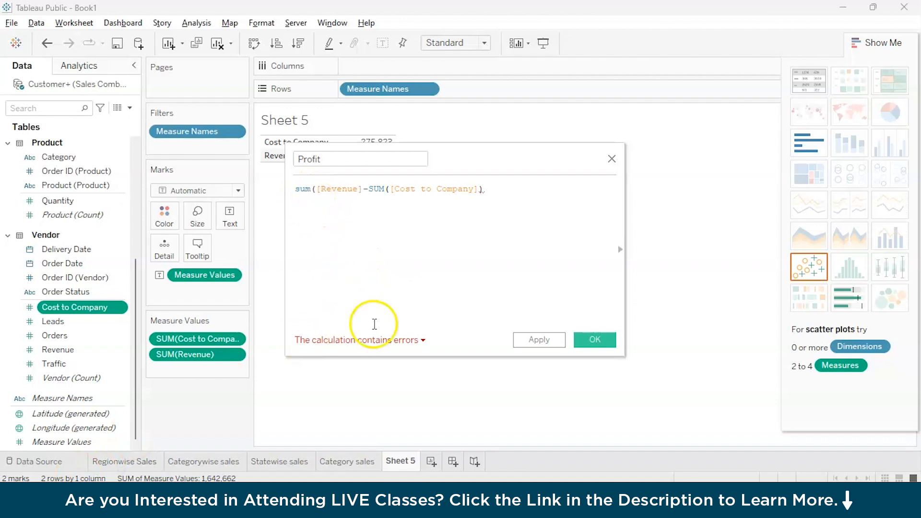
pyautogui.click(421, 341)
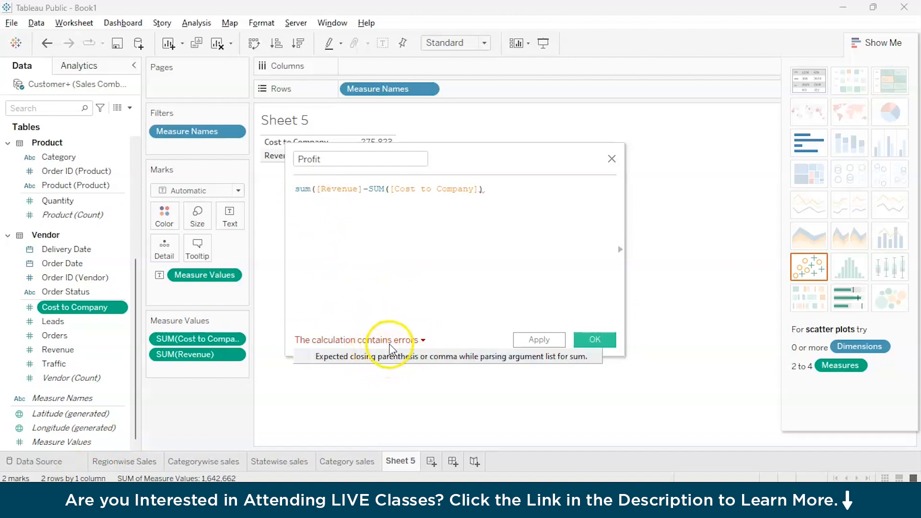
pyautogui.click(395, 364)
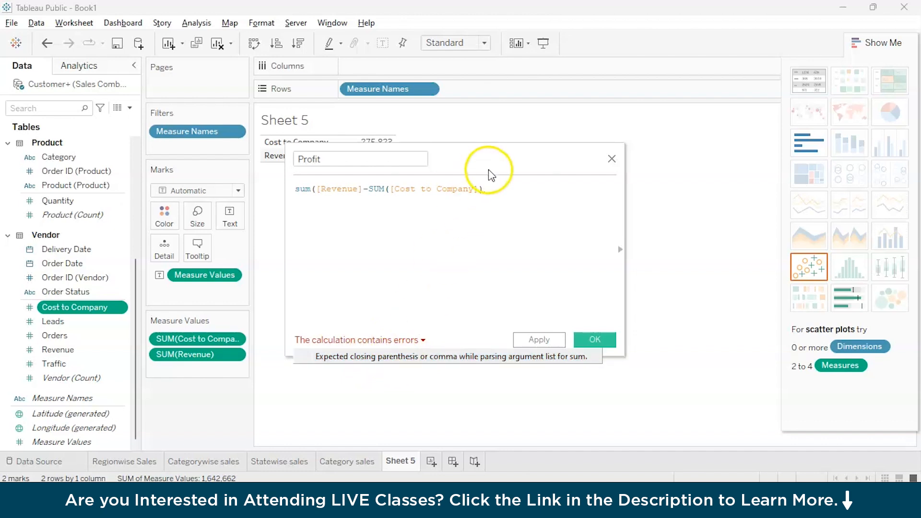
# Fix the Revenue part so the formula reads SUM([Revenue])-SUM([Cost to Company]) and validates.
pyautogui.click(487, 190)
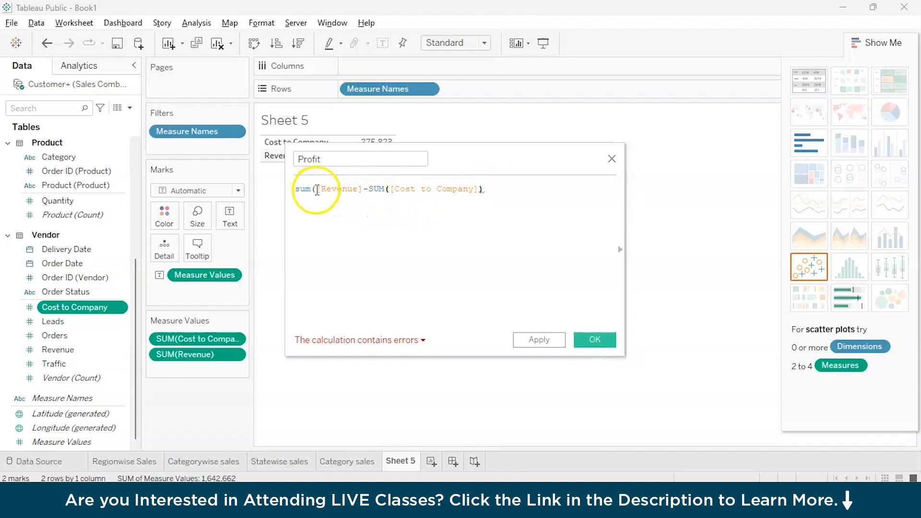
pyautogui.doubleClick(301, 189)
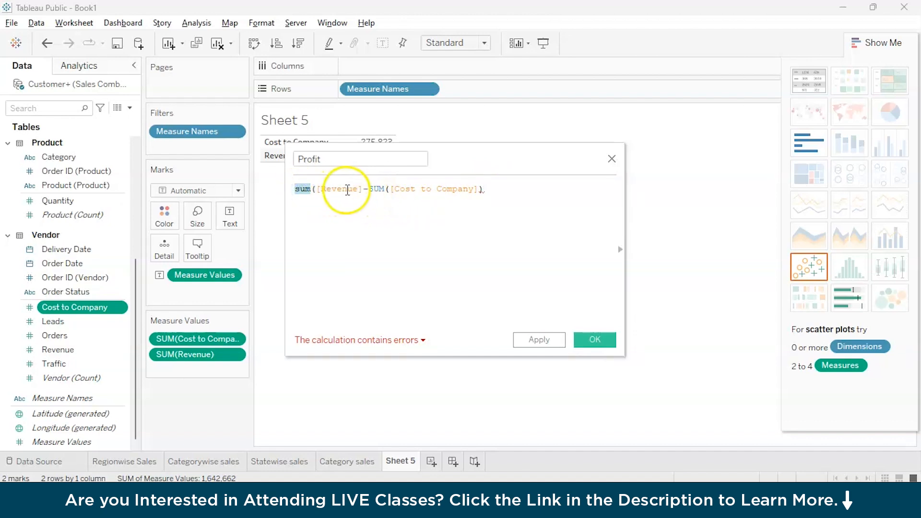
pyautogui.click(369, 189)
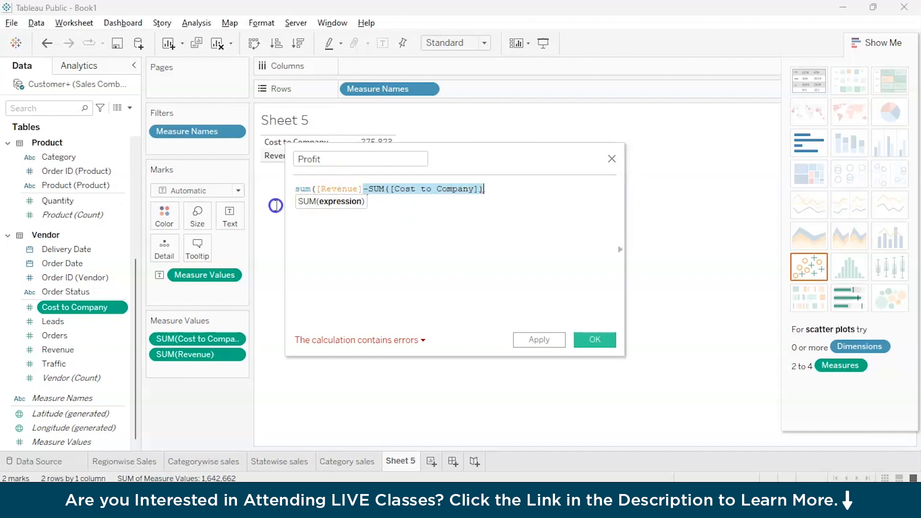
pyautogui.keyDown('shift'); pyautogui.click(295, 189); pyautogui.keyUp('shift')
pyautogui.press('BackSpace')
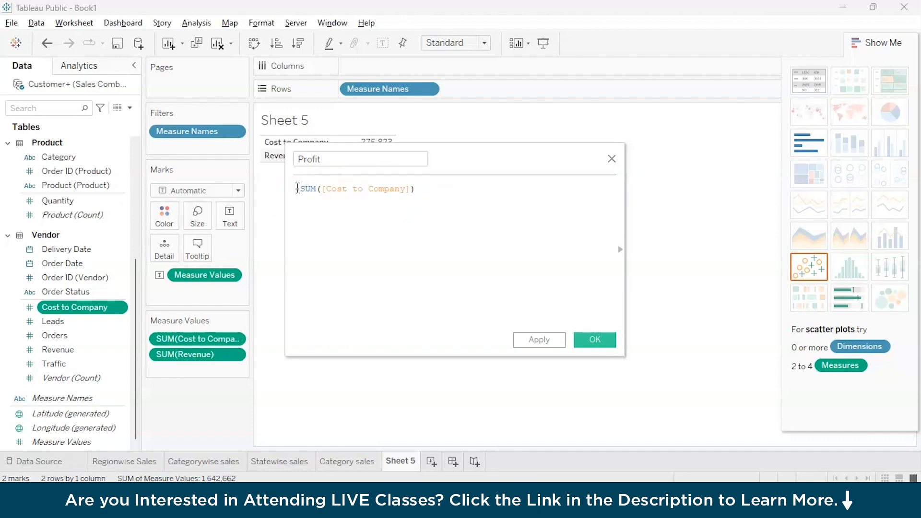
pyautogui.write('su-')
pyautogui.press('Return')
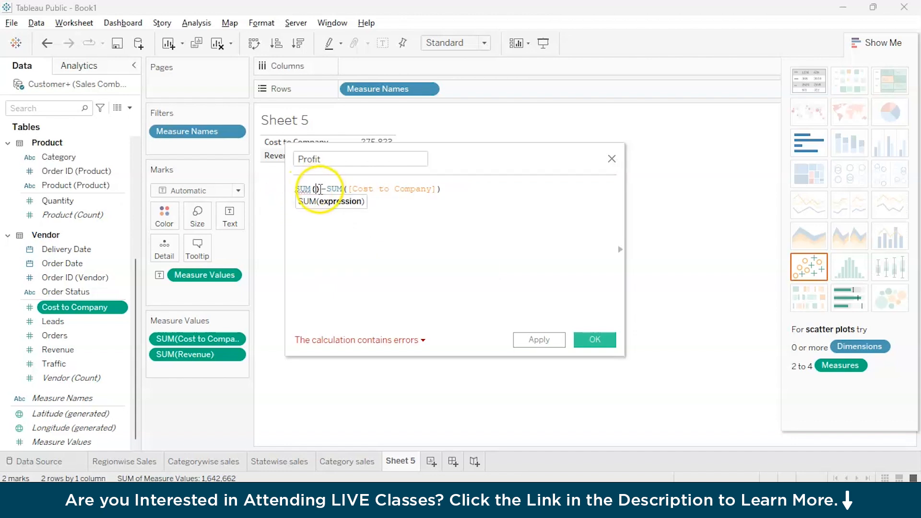
pyautogui.moveTo(298, 192)
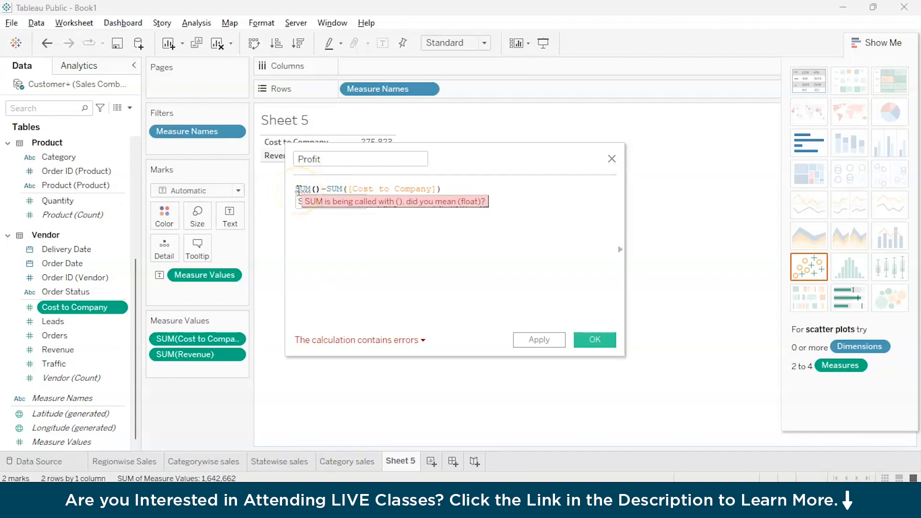
pyautogui.write('re')
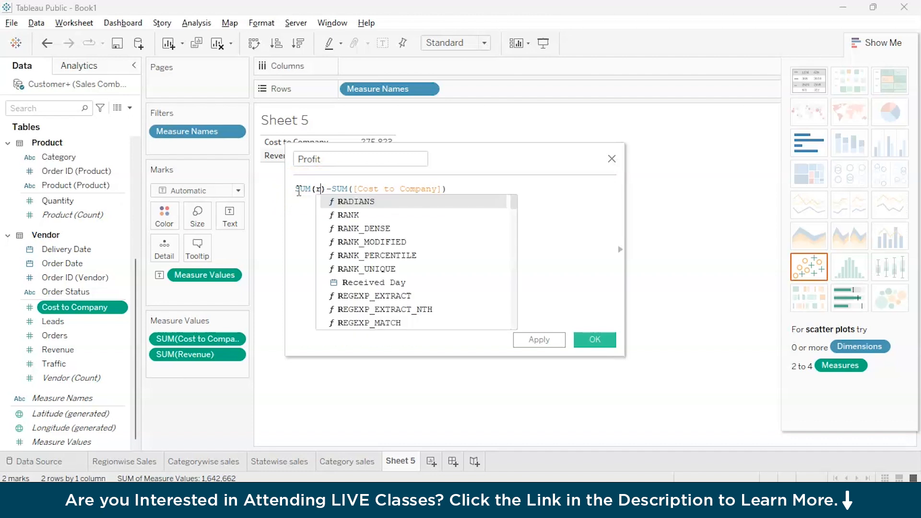
pyautogui.press('Down')
pyautogui.press('Down')
pyautogui.press('Down')
pyautogui.press('Down')
pyautogui.press('Down')
pyautogui.press('Down')
pyautogui.press('Down')
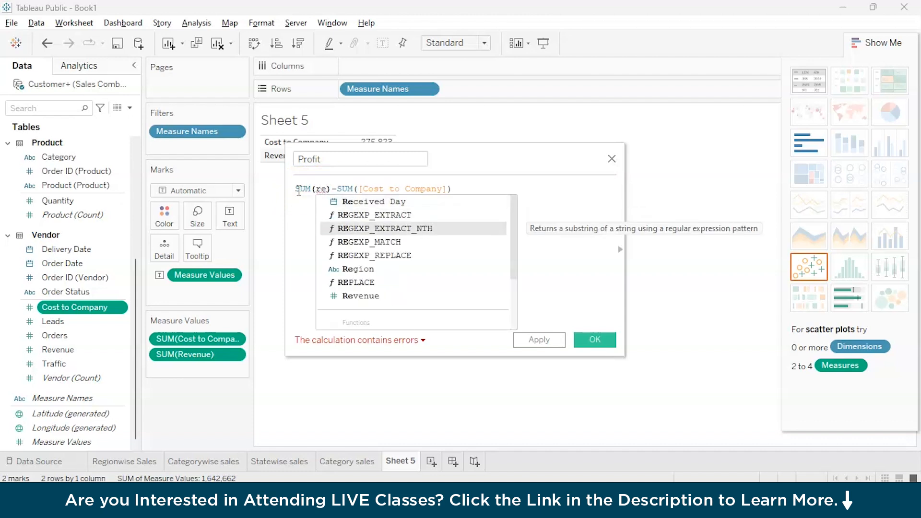
pyautogui.press('Return')
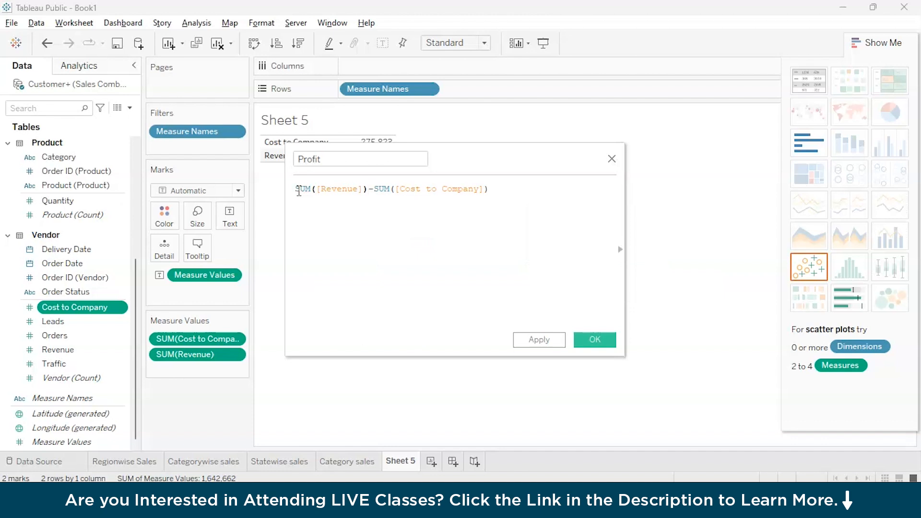
pyautogui.click(335, 341)
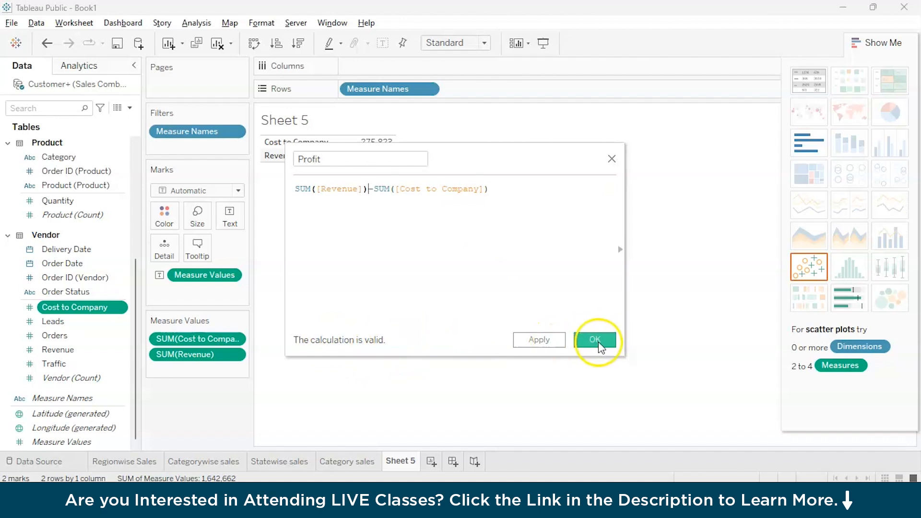
# Save the Profit calculation and remove Revenue and Cost to Company from Sheet 5.
pyautogui.click(561, 341)
pyautogui.click(584, 341)
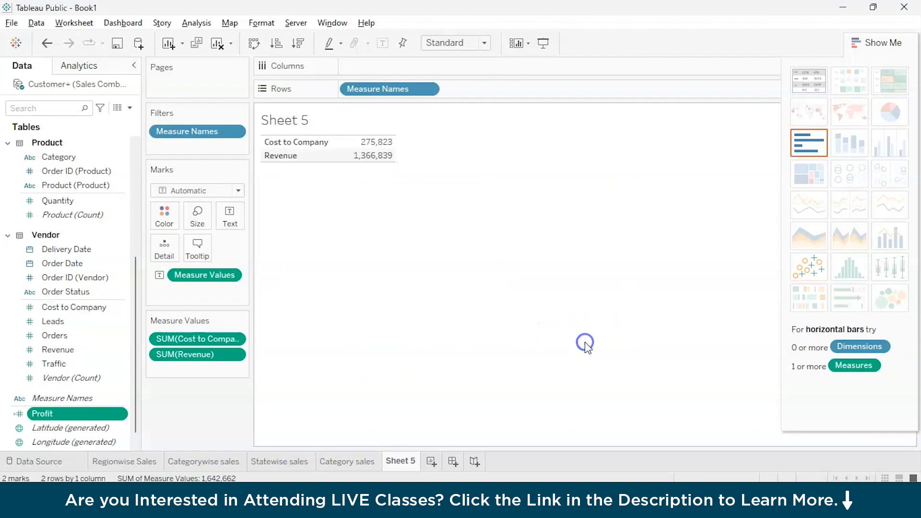
pyautogui.scroll(-1, 43, 407)
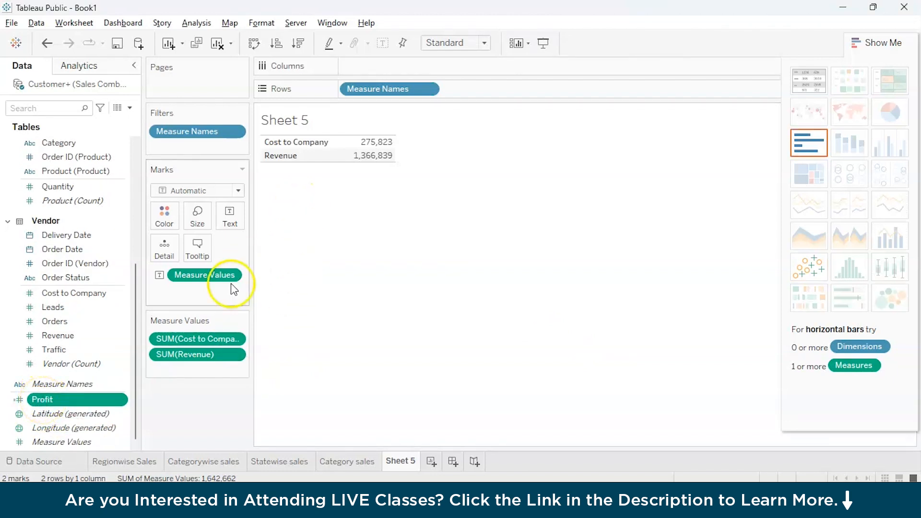
pyautogui.moveTo(205, 364); pyautogui.dragTo(150, 412)
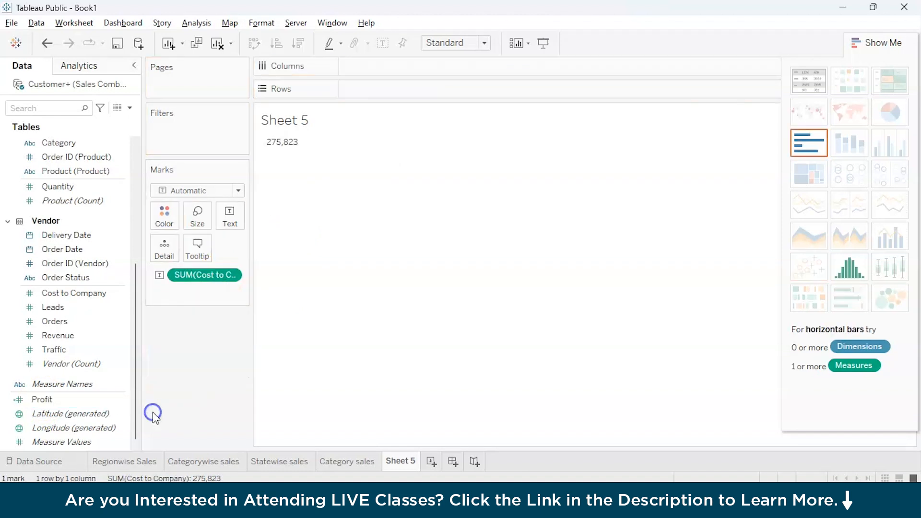
pyautogui.click(227, 277)
pyautogui.moveTo(227, 278); pyautogui.dragTo(130, 379)
# Select the Product (Count) field and go to the Data Source page.
pyautogui.click(343, 296)
pyautogui.click(392, 461)
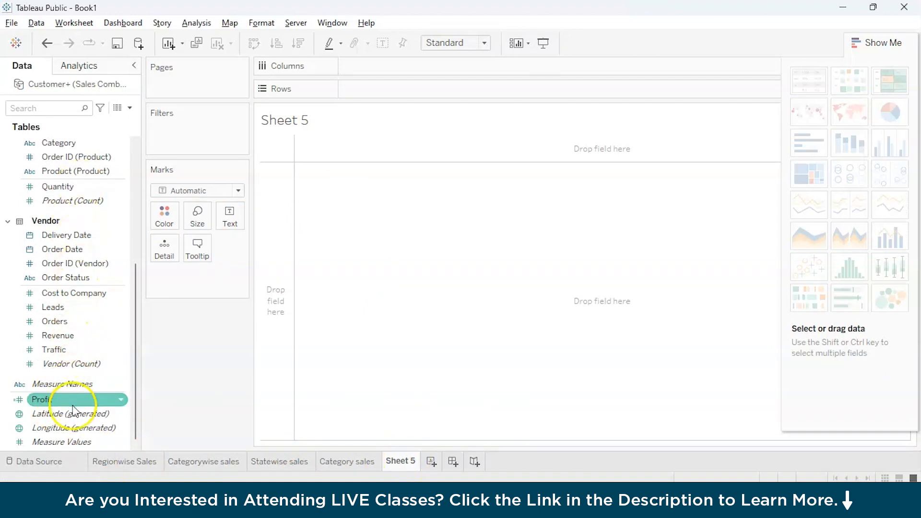
pyautogui.moveTo(136, 294)
pyautogui.mouseDown()
pyautogui.moveTo(136, 271)
pyautogui.moveTo(137, 299)
pyautogui.mouseUp()
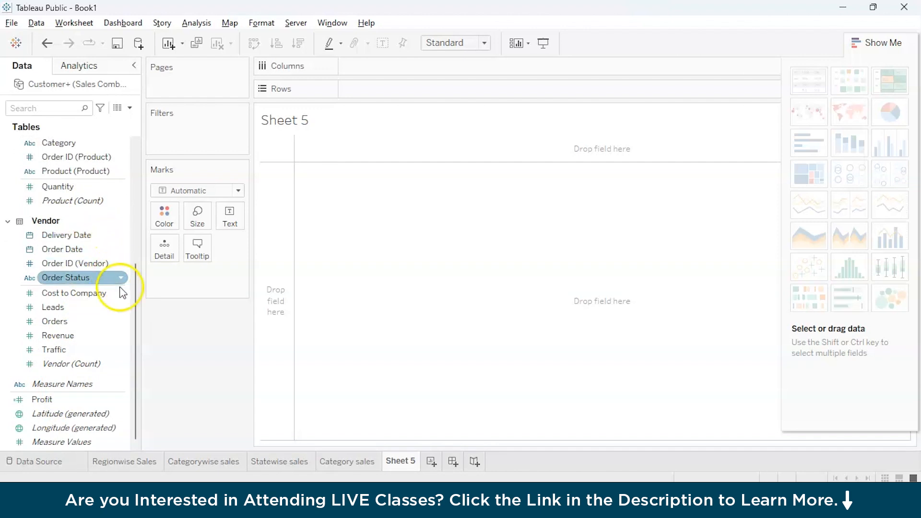
pyautogui.click(78, 201)
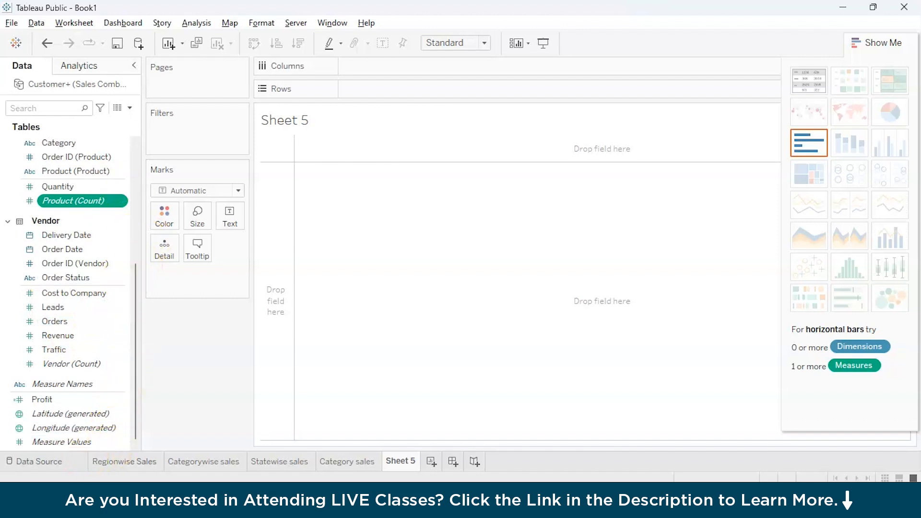
pyautogui.click(9, 464)
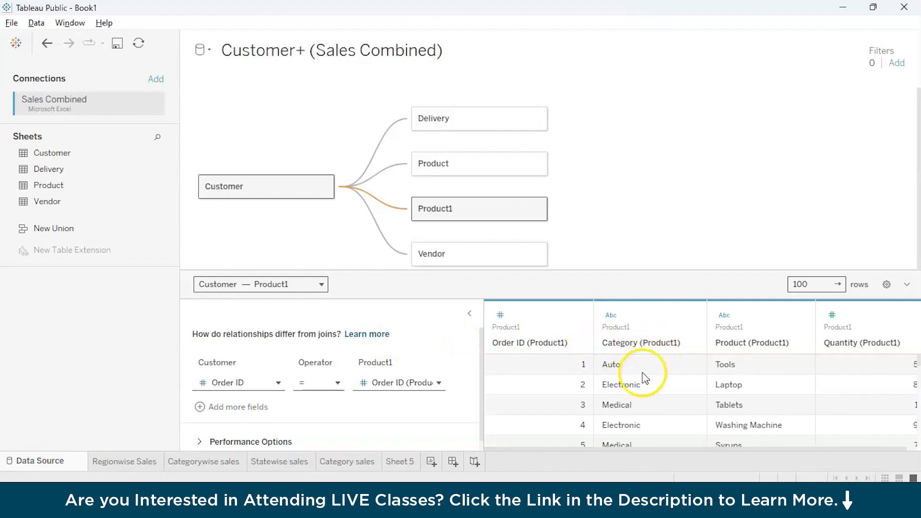
# Relate Product1 to Customer on Order ID, then go back to Sheet 5.
pyautogui.scroll(-1, 629, 382)
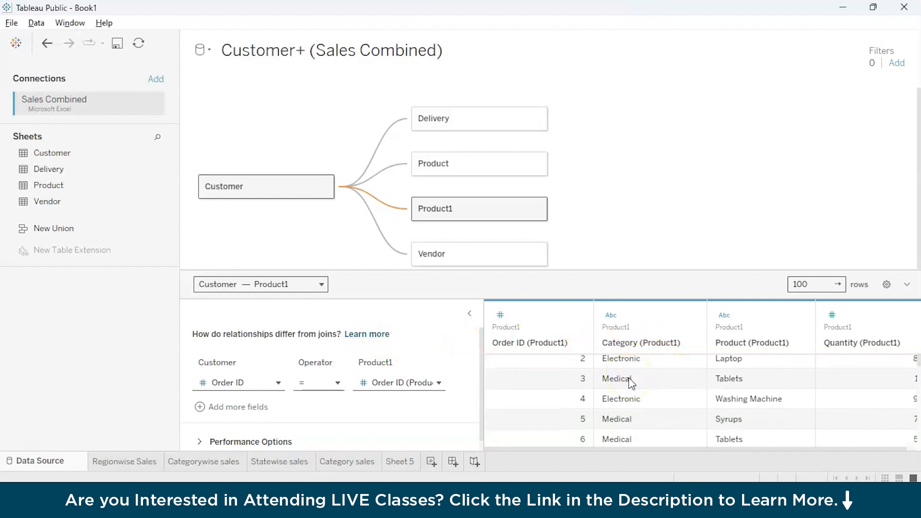
pyautogui.scroll(-2, 741, 406)
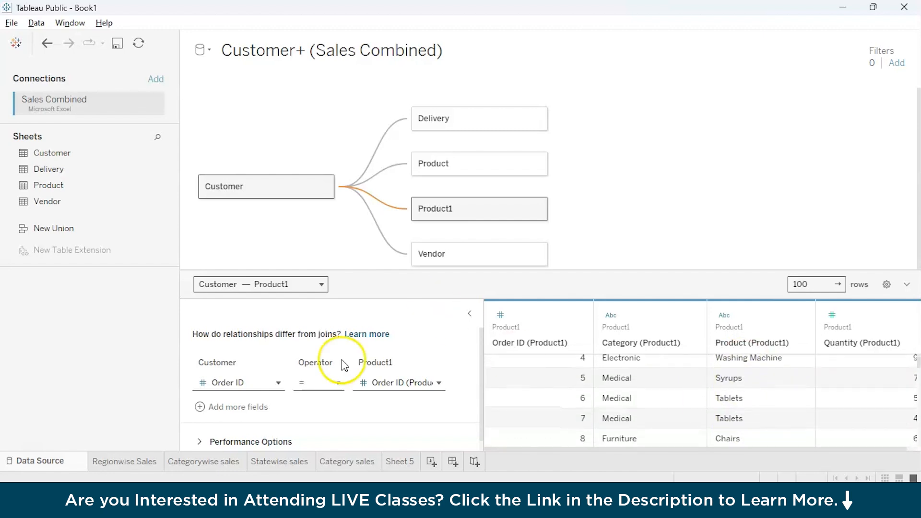
pyautogui.doubleClick(394, 462)
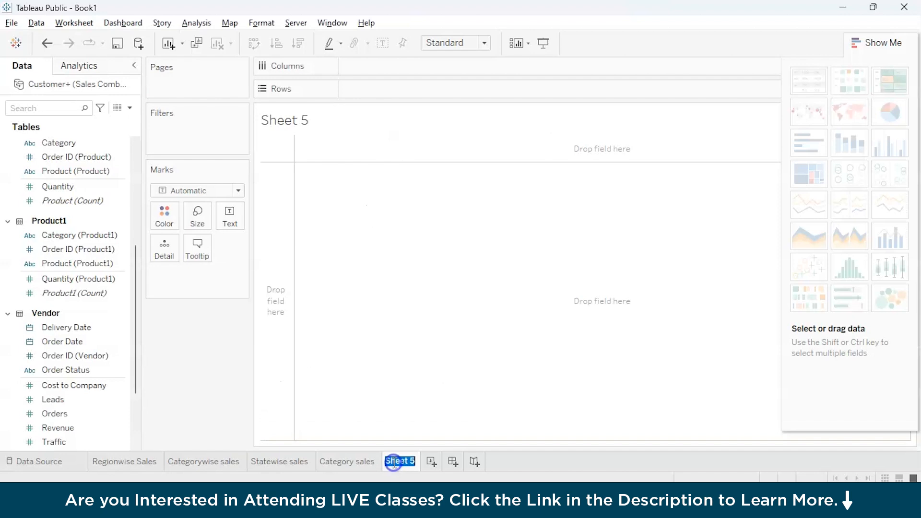
# Place Product (Product1) on the Columns shelf, laying out the sixteen products.
pyautogui.scroll(-3, 55, 378)
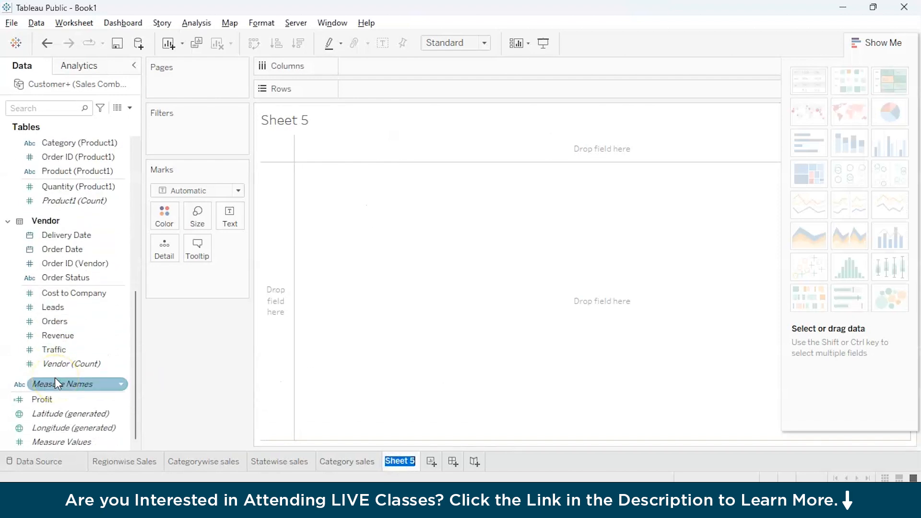
pyautogui.scroll(3, 78, 336)
pyautogui.scroll(2, 77, 336)
pyautogui.click(76, 356)
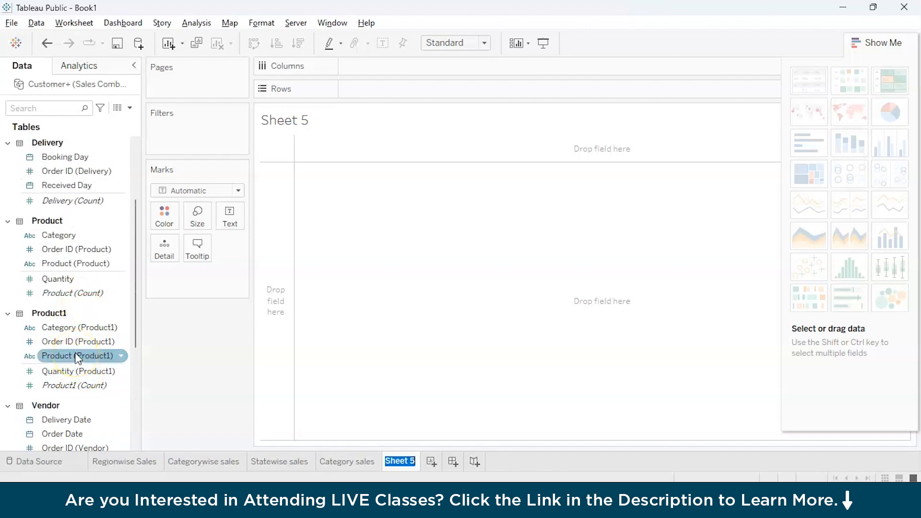
pyautogui.click(76, 358)
pyautogui.moveTo(75, 357); pyautogui.dragTo(379, 51)
pyautogui.moveTo(380, 66); pyautogui.dragTo(379, 62)
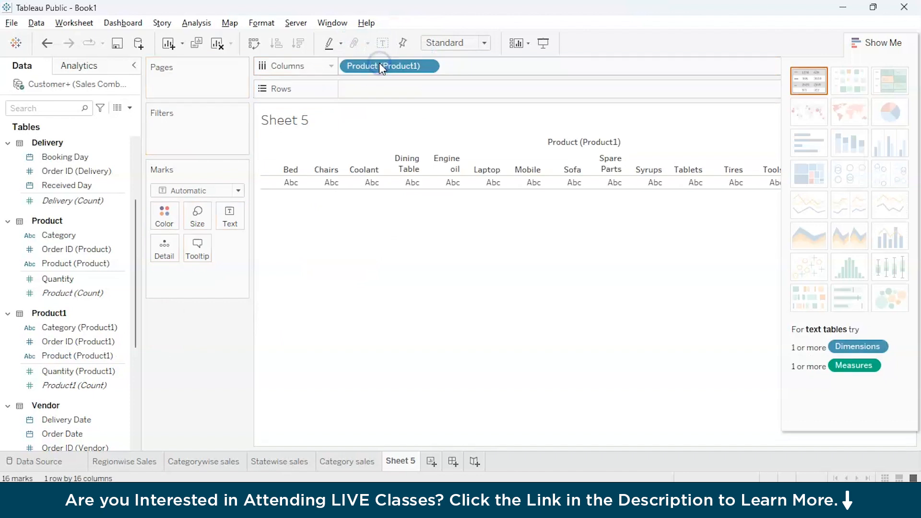
# Chart Profit as bars for each Product1 product, with Syrups and Tablets highest.
pyautogui.scroll(-5, 62, 313)
pyautogui.scroll(4, 62, 313)
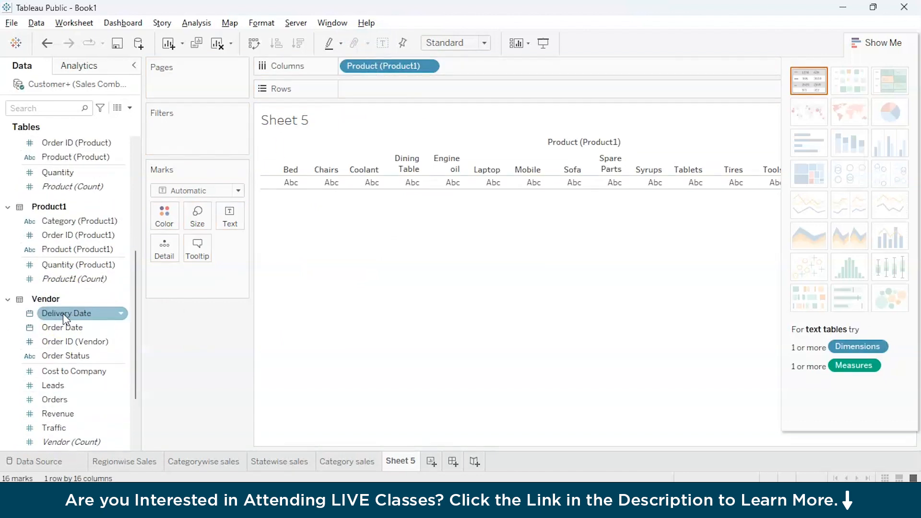
pyautogui.click(60, 224)
pyautogui.scroll(6, 59, 228)
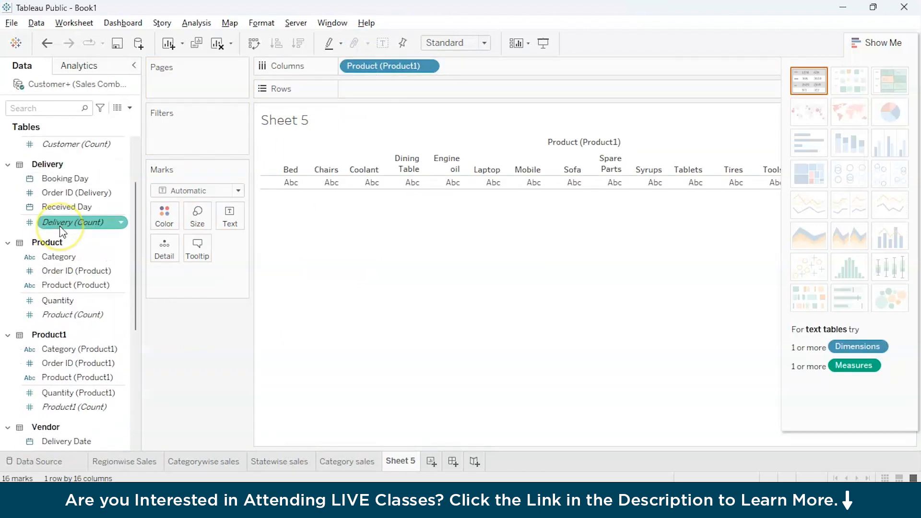
pyautogui.scroll(-10, 59, 227)
pyautogui.scroll(-3, 60, 230)
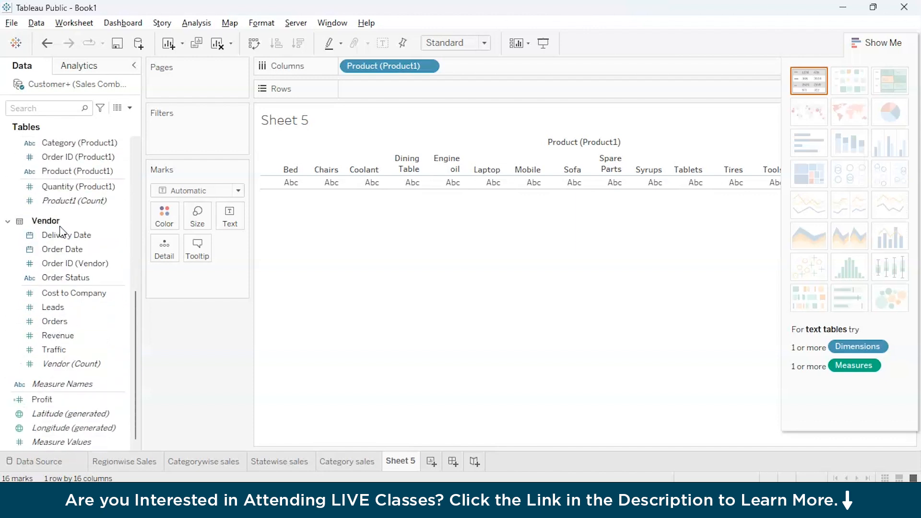
pyautogui.moveTo(25, 397); pyautogui.dragTo(362, 97)
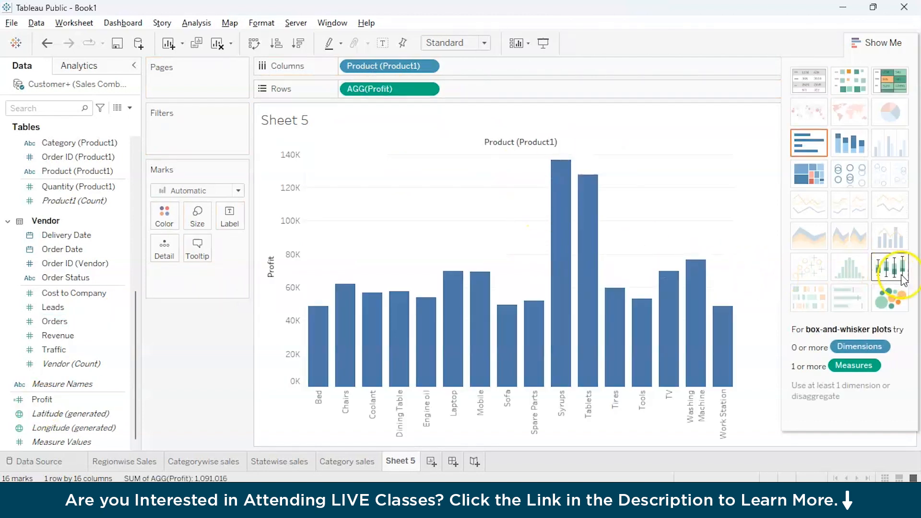
# Make Sheet 5 packed bubbles of Profit per product, labelled with profit values like Syrups 136,634.
pyautogui.click(895, 303)
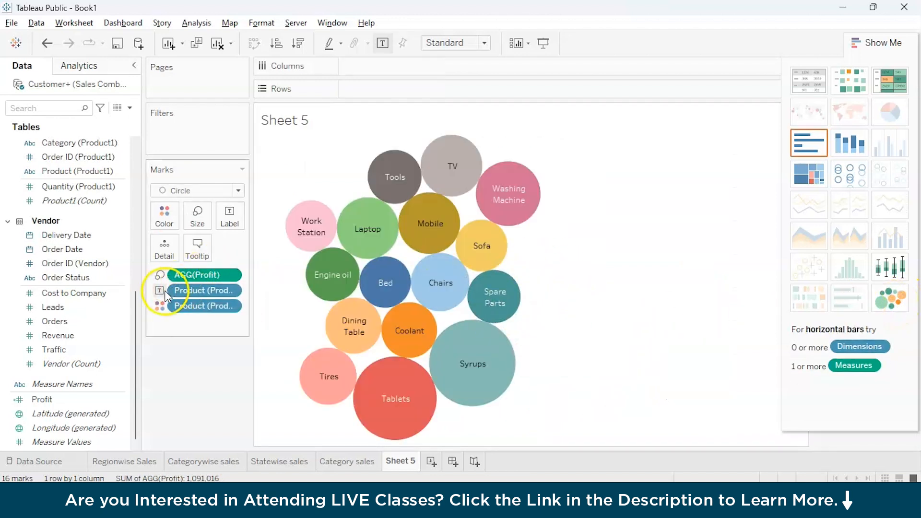
pyautogui.moveTo(111, 399); pyautogui.dragTo(233, 217)
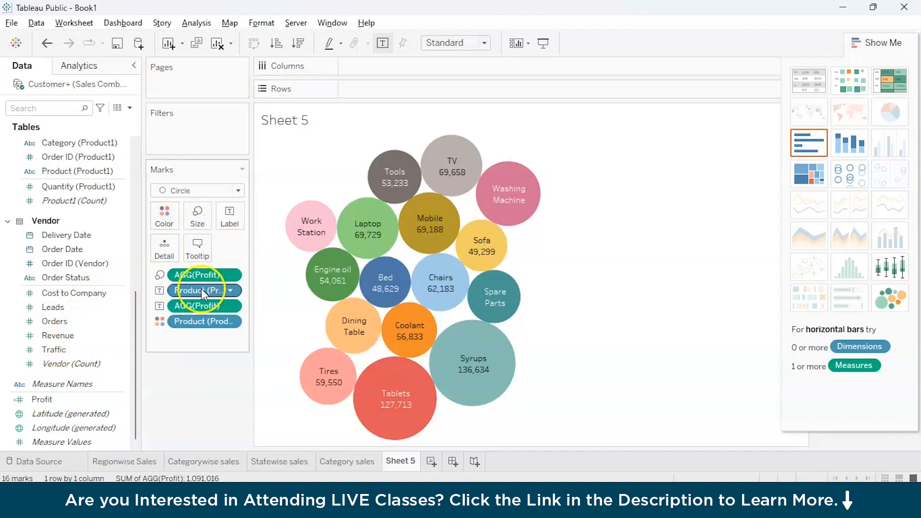
pyautogui.click(222, 306)
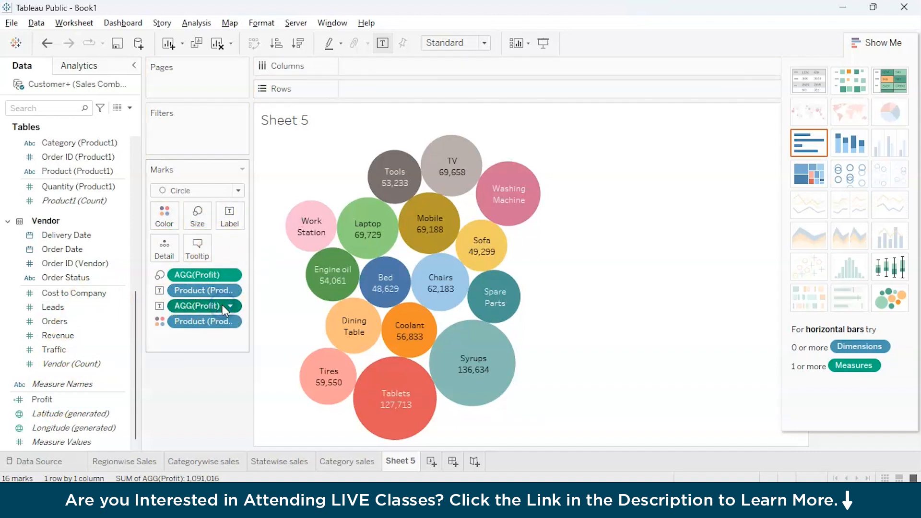
pyautogui.click(230, 306)
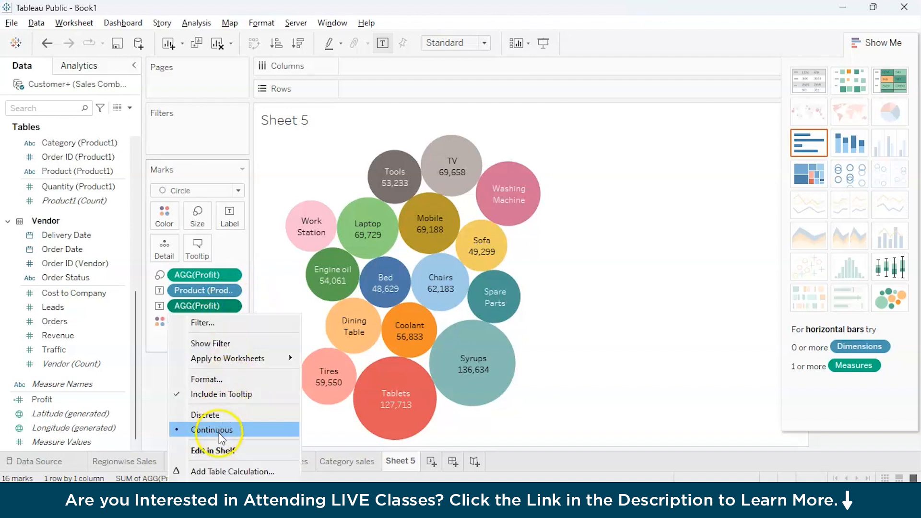
pyautogui.click(502, 429)
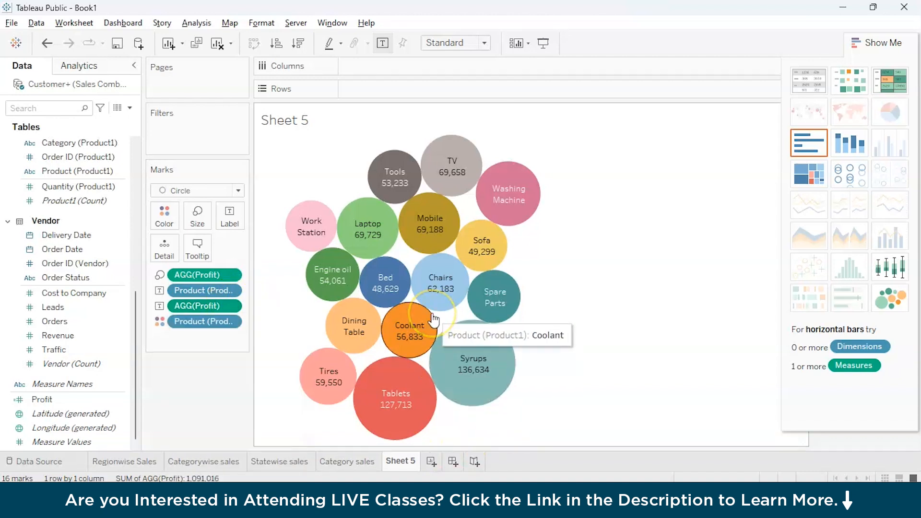
pyautogui.click(389, 406)
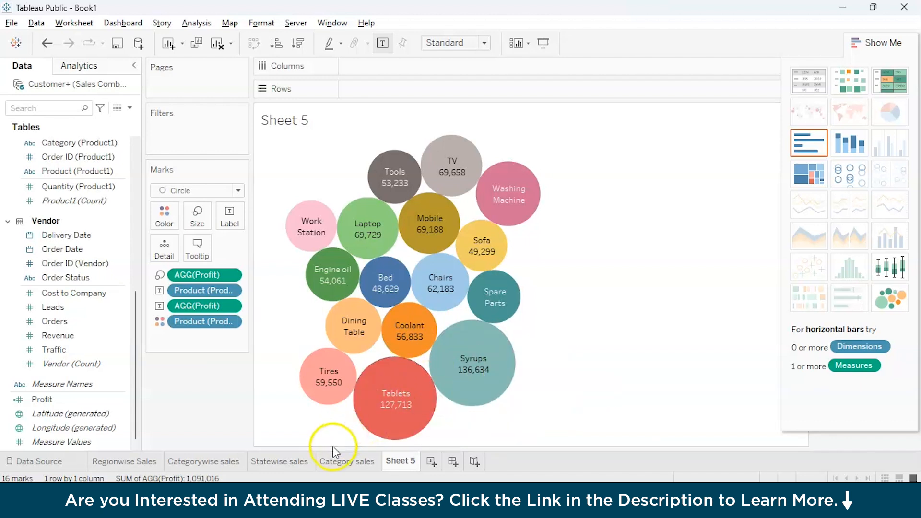
pyautogui.click(335, 461)
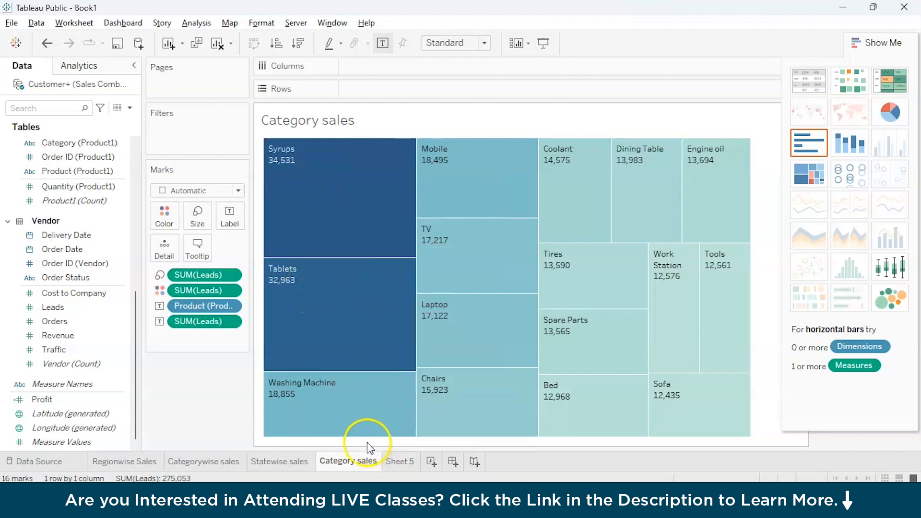
# Rename the packed-bubble Sheet 5 to 'Productwise profit'.
pyautogui.click(395, 460)
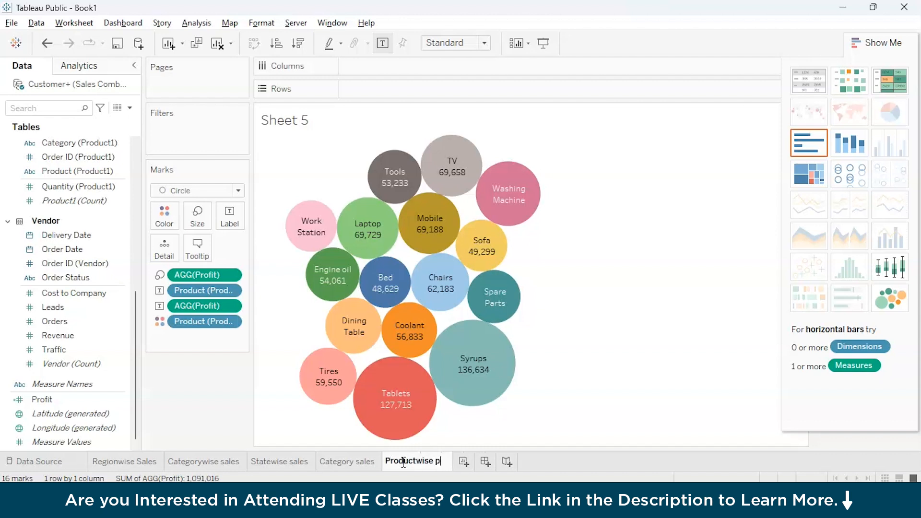
pyautogui.click(672, 377)
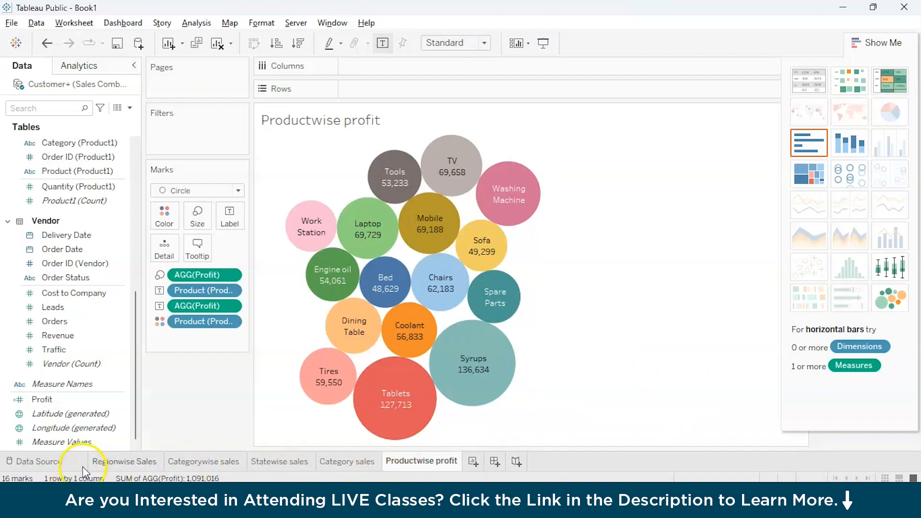
# Start a new dashboard with the Regionwise Sales bars and the Categorywise sales pie under the Region legend.
pyautogui.click(497, 460)
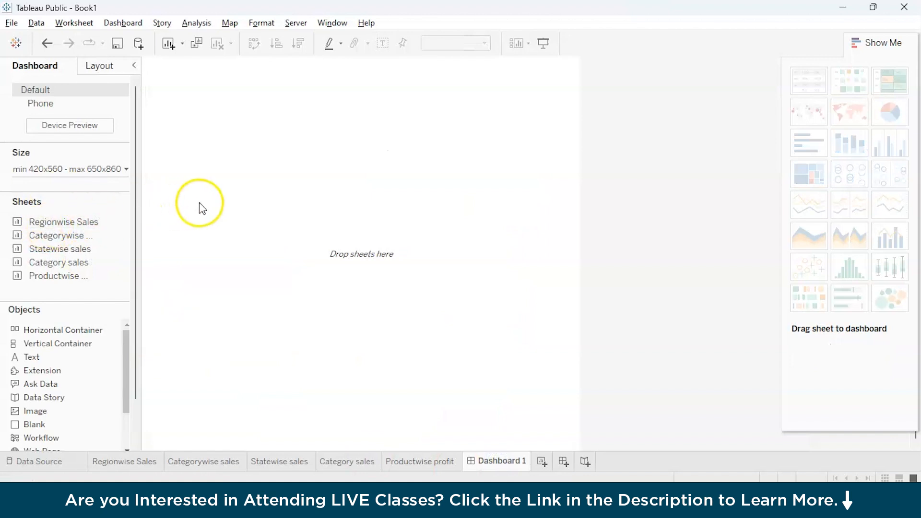
pyautogui.moveTo(77, 226); pyautogui.dragTo(228, 160)
pyautogui.moveTo(59, 235); pyautogui.dragTo(499, 128)
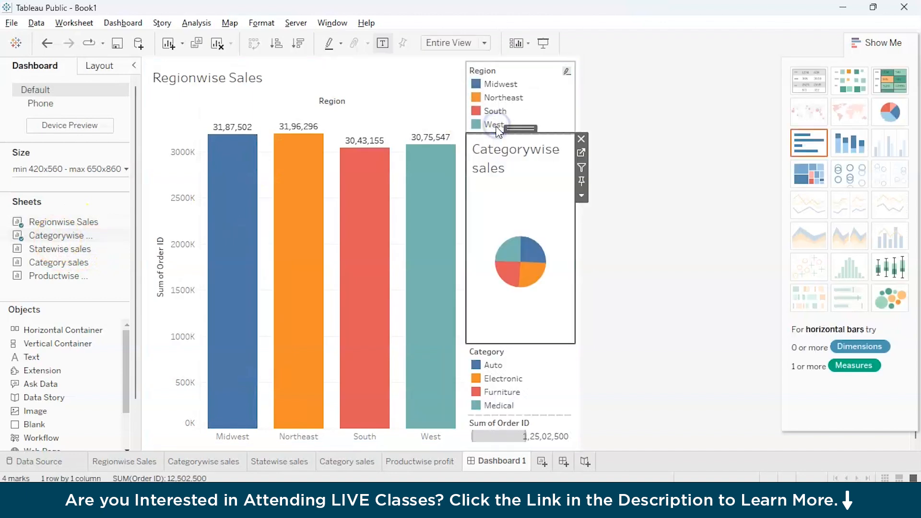
pyautogui.click(881, 47)
pyautogui.click(484, 43)
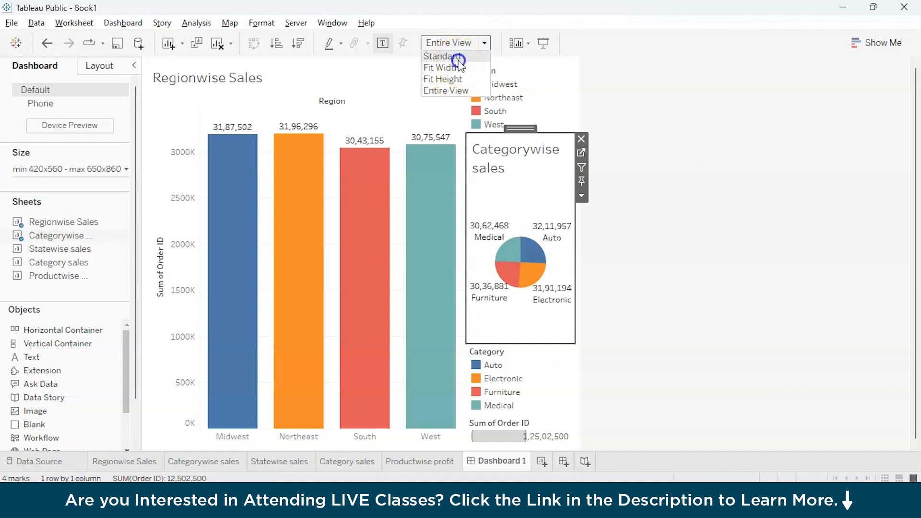
# Switch the dashboard fit from Standard to Entire View and check its size range settings.
pyautogui.click(446, 56)
pyautogui.click(483, 45)
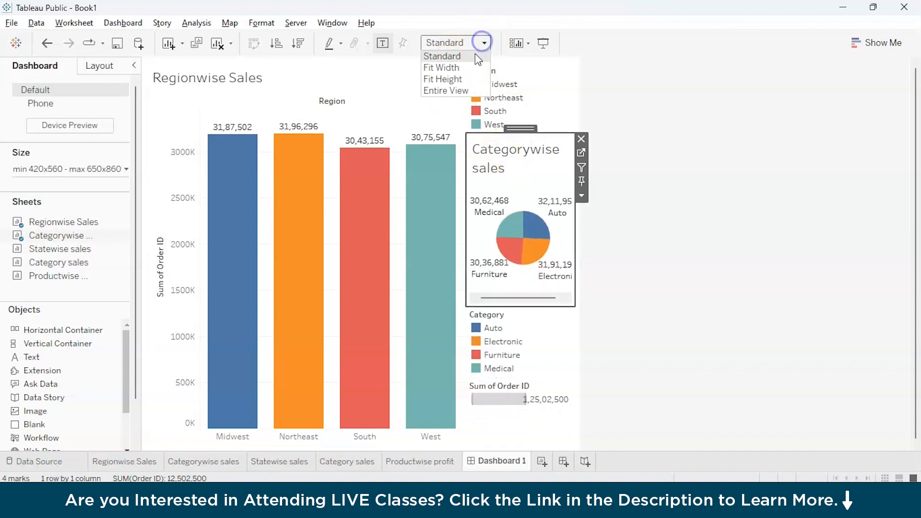
pyautogui.click(444, 87)
pyautogui.click(378, 72)
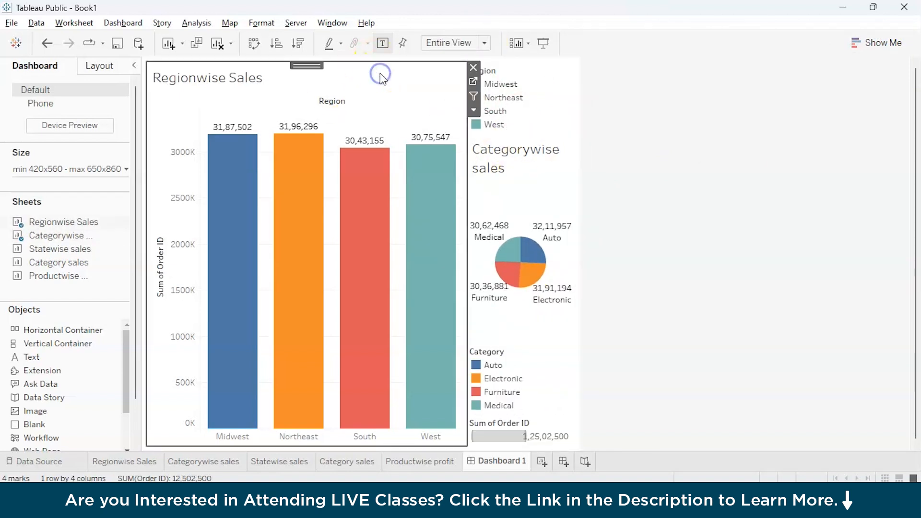
pyautogui.click(103, 173)
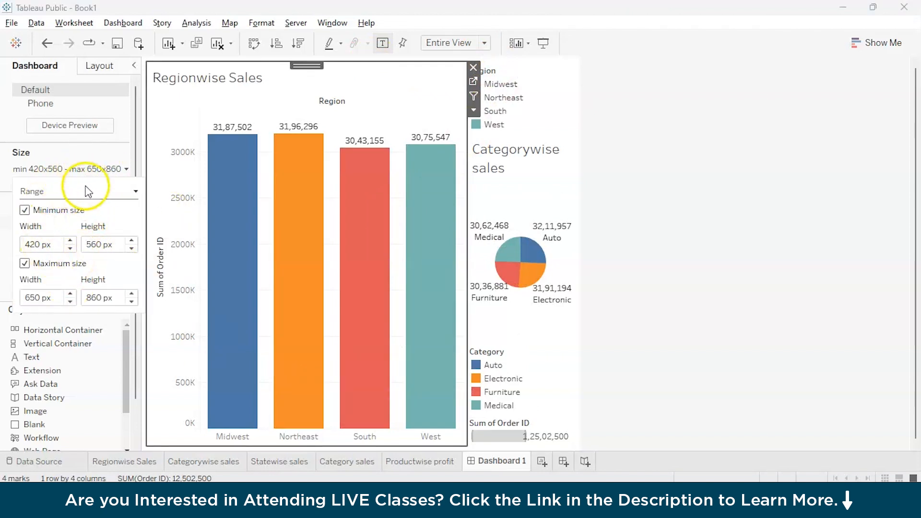
pyautogui.click(72, 151)
# Preview the Phone device layout, then return to the Default layout's size range settings.
pyautogui.click(68, 125)
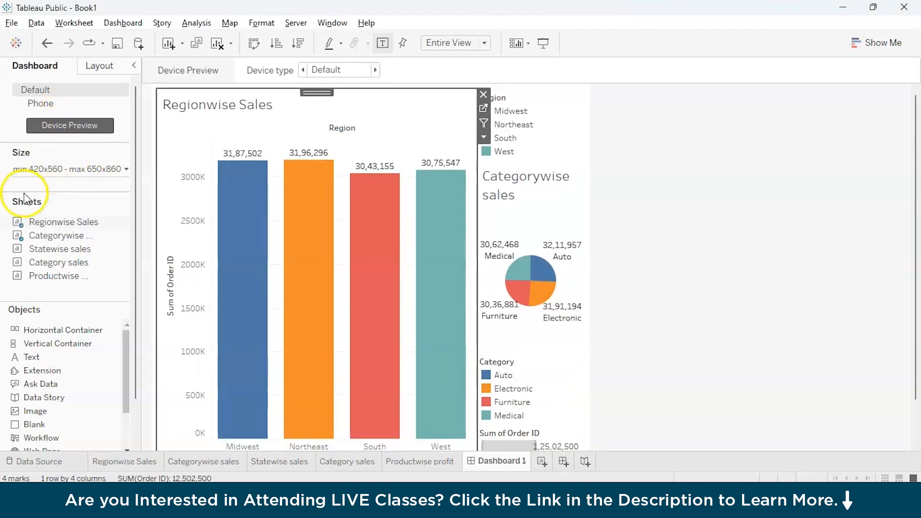
pyautogui.click(103, 106)
pyautogui.click(106, 104)
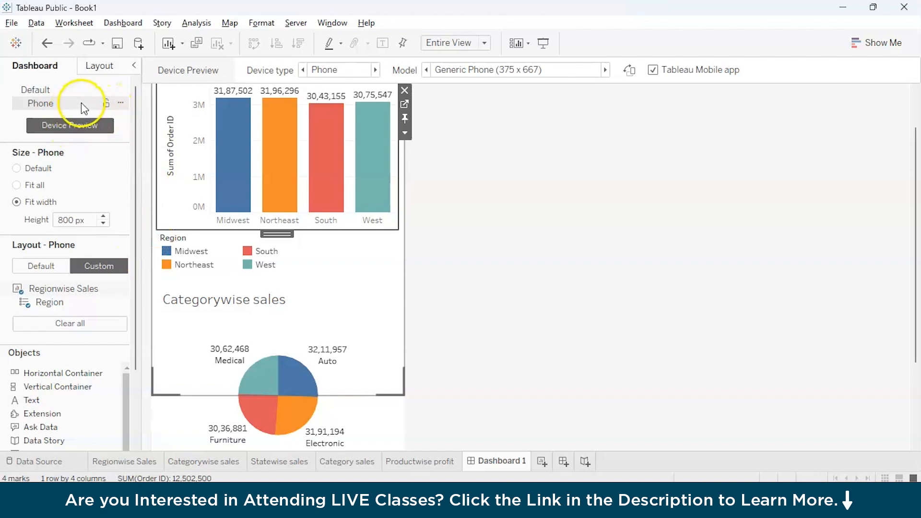
pyautogui.click(78, 90)
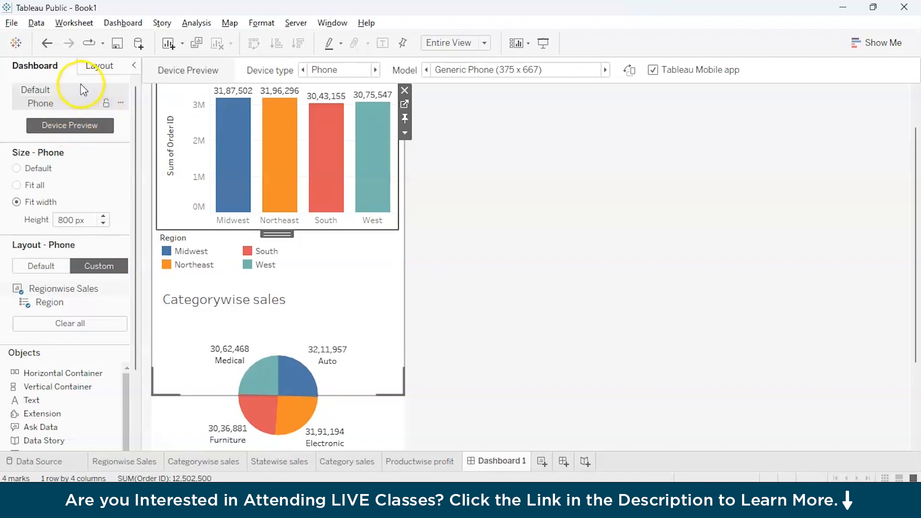
pyautogui.click(82, 193)
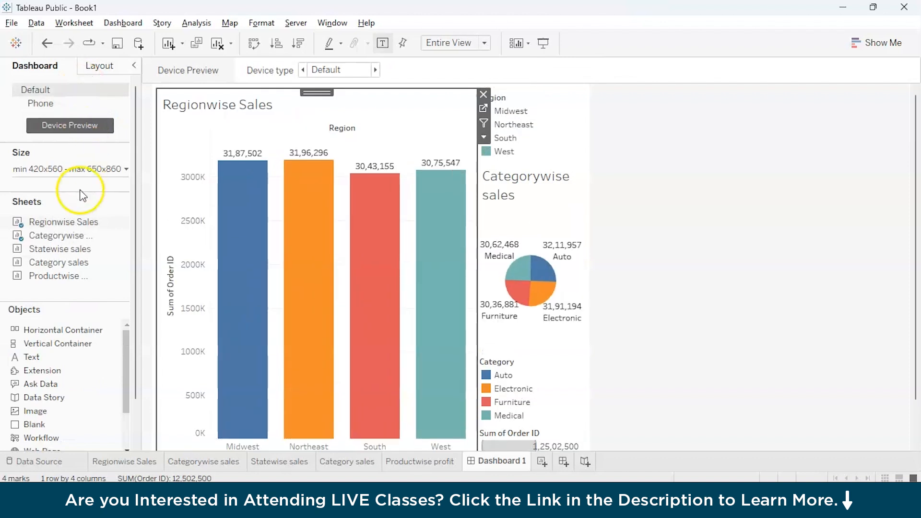
pyautogui.click(121, 170)
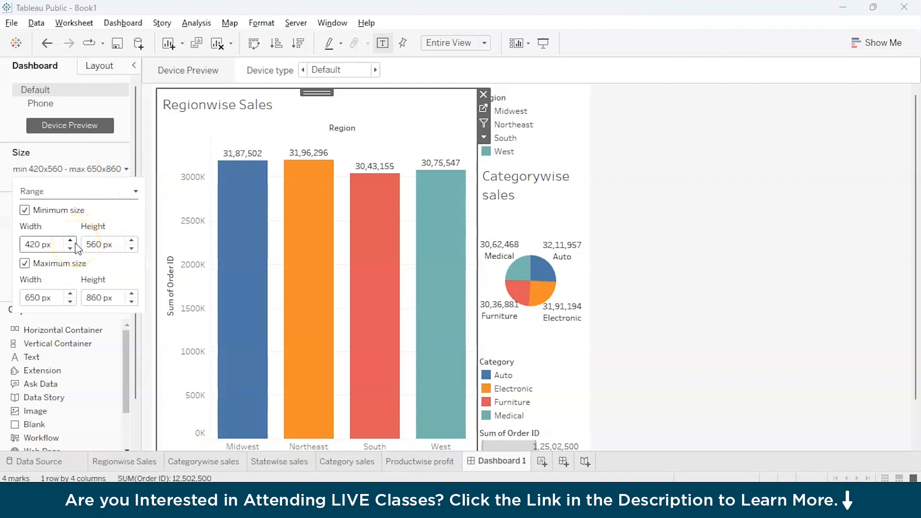
# Set the dashboard size range to 100 px minimum and 1000 px maximum width.
pyautogui.click(25, 210)
pyautogui.click(26, 212)
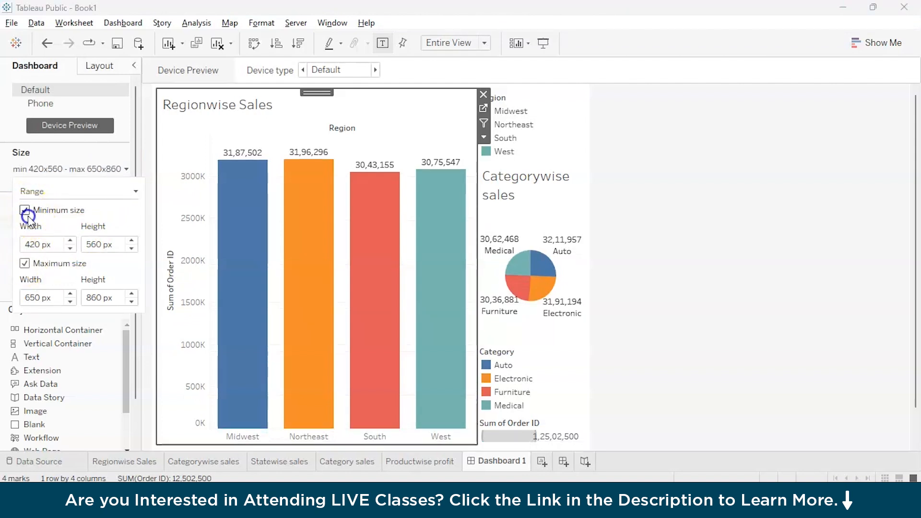
pyautogui.click(71, 302)
pyautogui.click(71, 302)
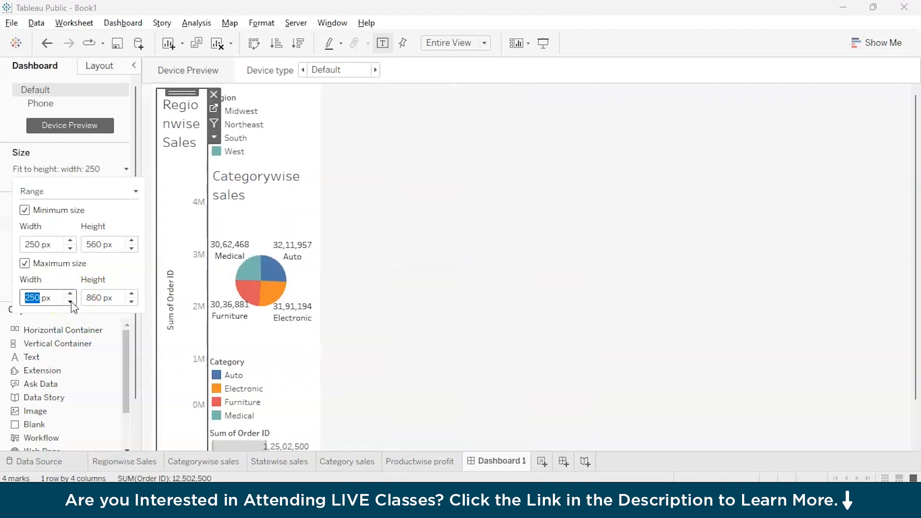
pyautogui.click(71, 302)
pyautogui.click(70, 295)
pyautogui.click(71, 294)
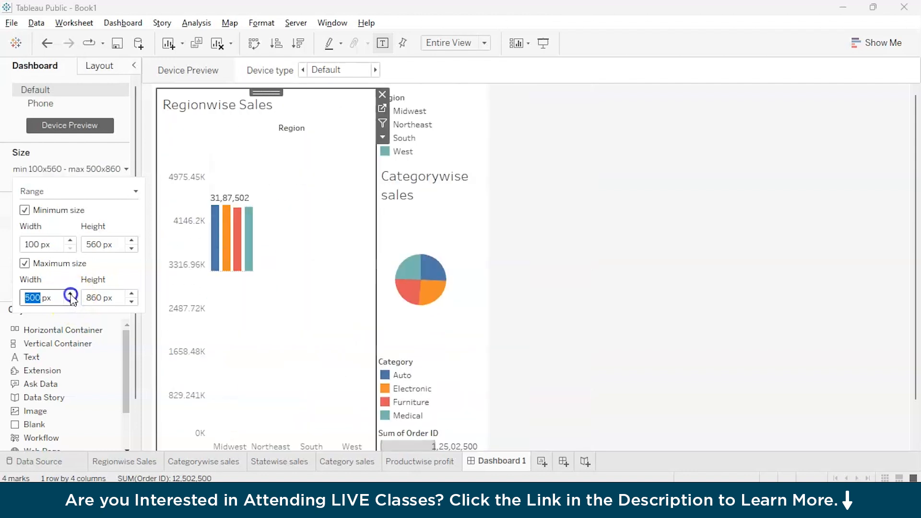
pyautogui.click(70, 294)
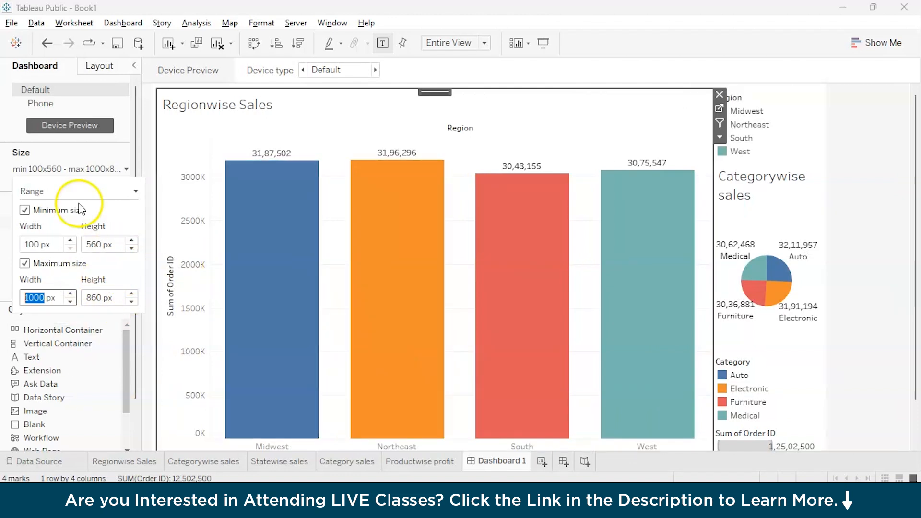
# Widen the Categorywise sales pie chart by dragging its border to the left.
pyautogui.click(103, 66)
pyautogui.click(35, 66)
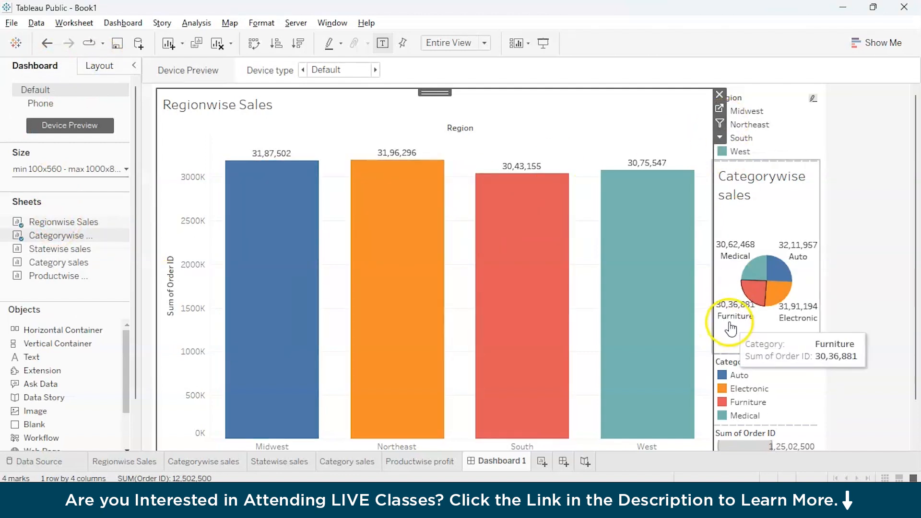
pyautogui.moveTo(715, 309); pyautogui.dragTo(410, 301)
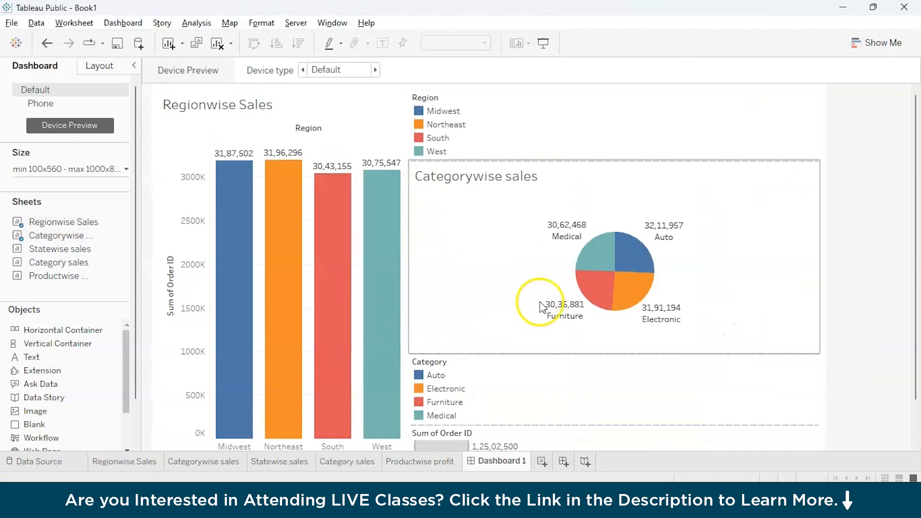
# Add the Statewise sales map, Category sales treemap and Productwise profit bubble chart to the dashboard.
pyautogui.scroll(-1, 541, 306)
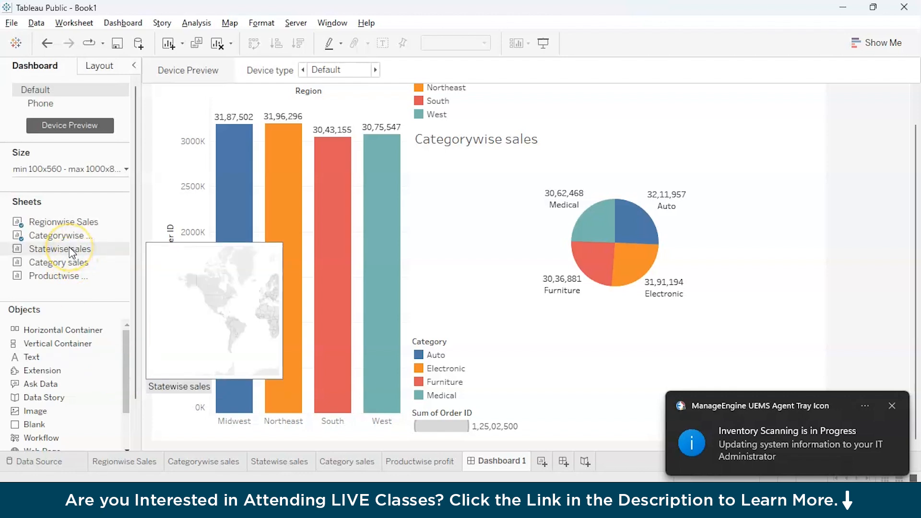
pyautogui.moveTo(69, 252); pyautogui.dragTo(536, 256)
pyautogui.moveTo(624, 239); pyautogui.dragTo(671, 186)
pyautogui.moveTo(58, 277); pyautogui.dragTo(707, 91)
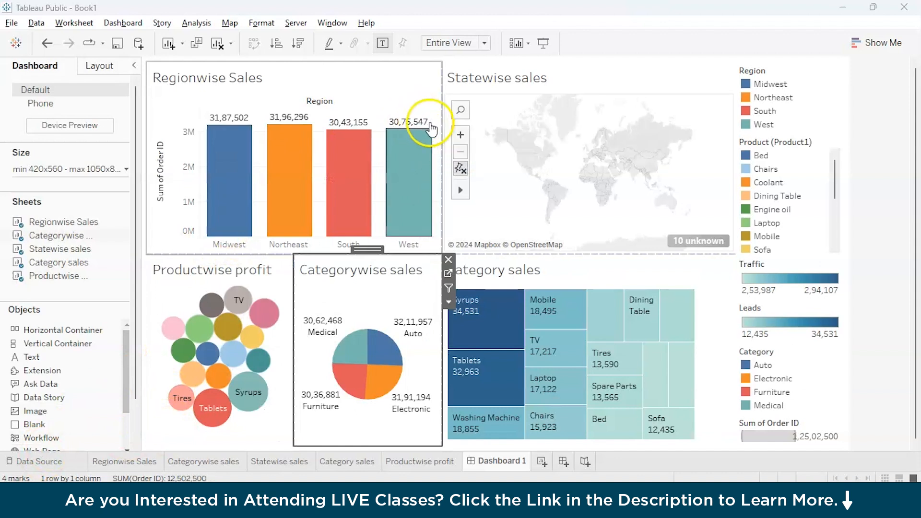
pyautogui.moveTo(441, 132)
pyautogui.mouseDown()
pyautogui.moveTo(422, 135)
pyautogui.moveTo(441, 136)
pyautogui.mouseUp()
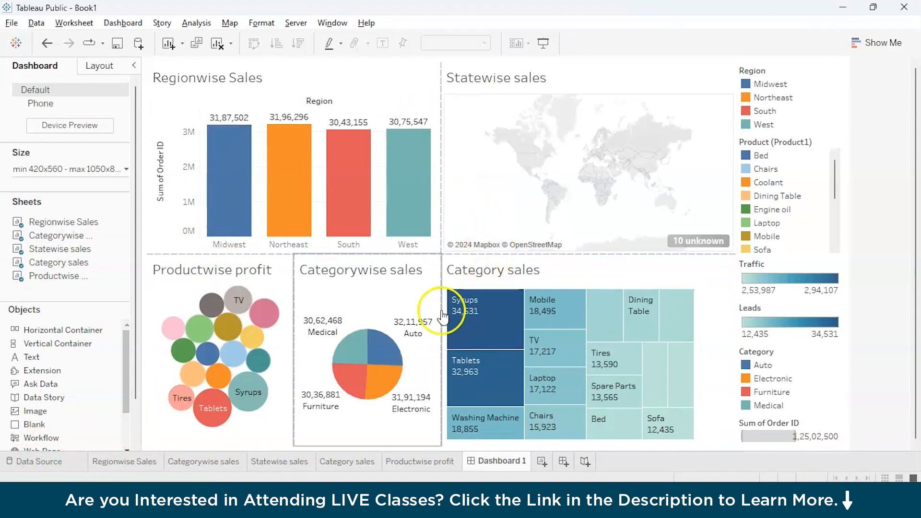
# Select the Categorywise, Productwise profit and Regionwise Sales charts, then add a new Leads worksheet.
pyautogui.click(374, 328)
pyautogui.click(244, 444)
pyautogui.click(370, 238)
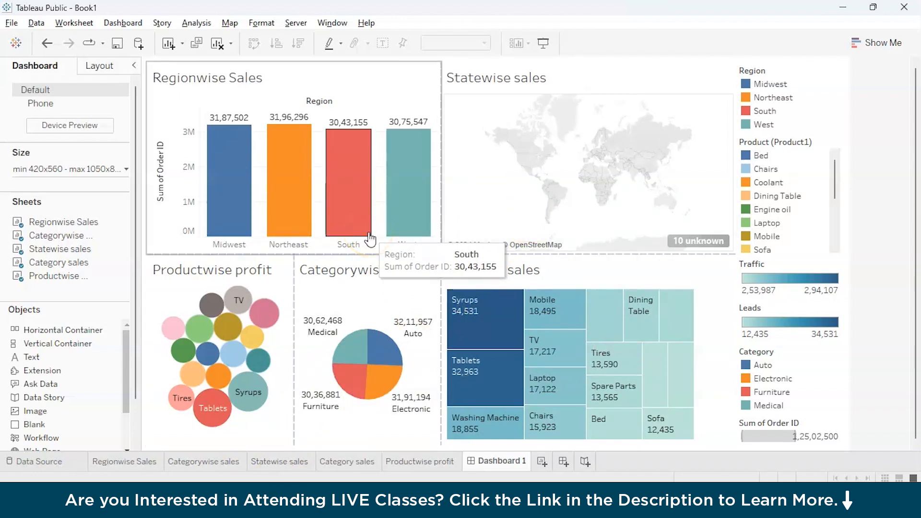
pyautogui.click(545, 460)
# Create a Revenue sheet showing total Revenue as a single text value with Revenue in the tooltip.
pyautogui.moveTo(552, 462); pyautogui.dragTo(553, 462)
pyautogui.click(476, 461)
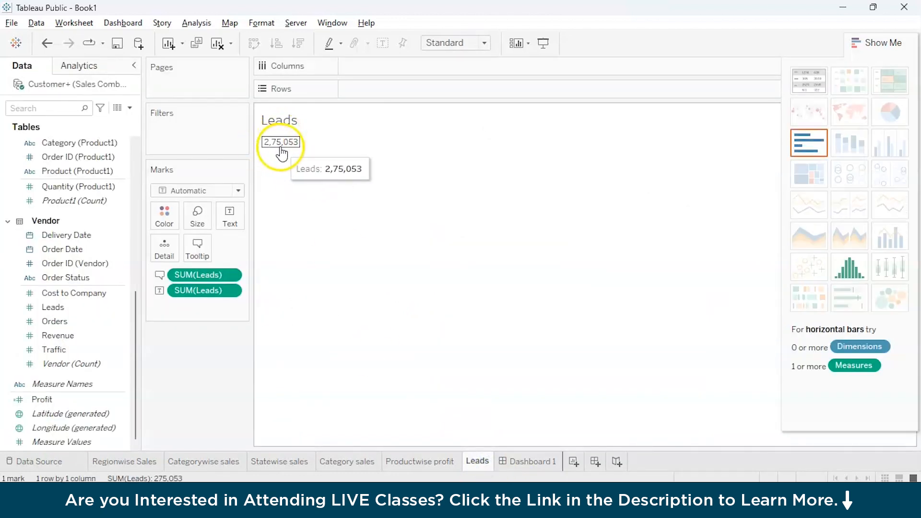
pyautogui.click(575, 464)
pyautogui.doubleClick(577, 463)
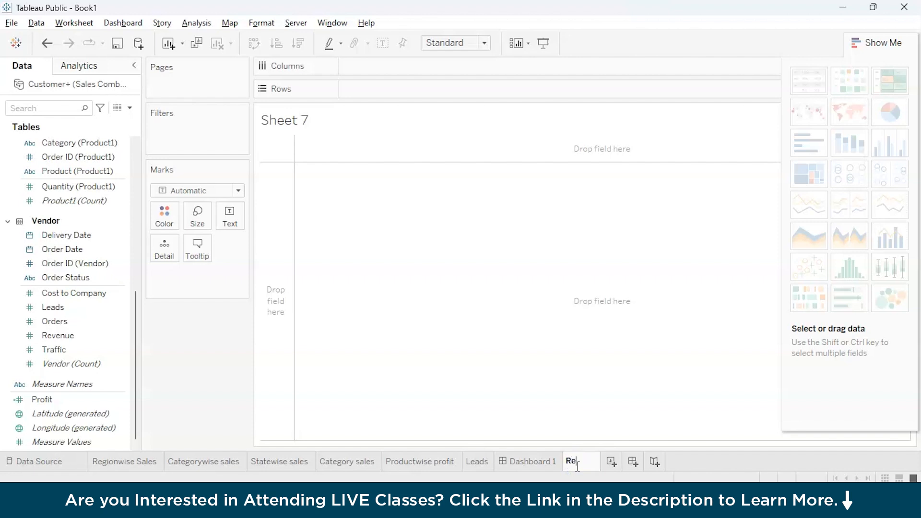
pyautogui.write('Revenue')
pyautogui.moveTo(58, 335)
pyautogui.mouseDown()
pyautogui.moveTo(390, 74)
pyautogui.moveTo(377, 89)
pyautogui.mouseUp()
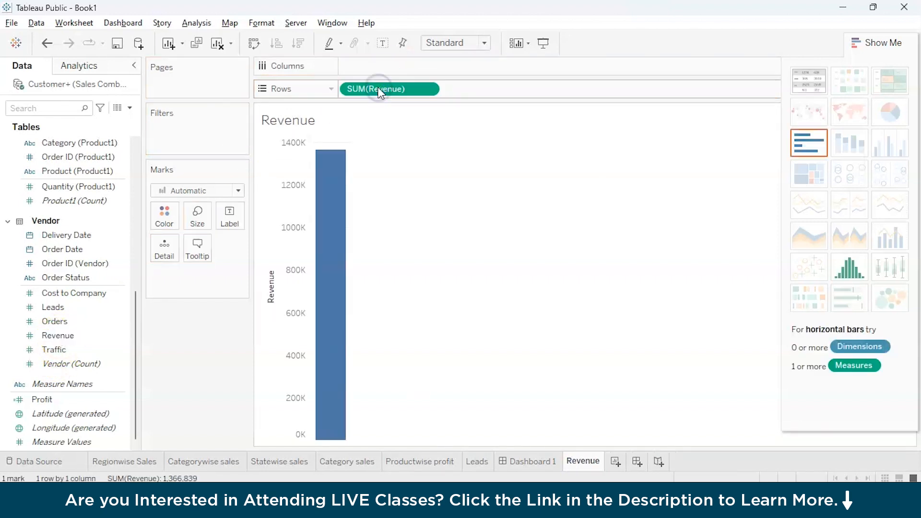
pyautogui.click(810, 73)
pyautogui.click(46, 388)
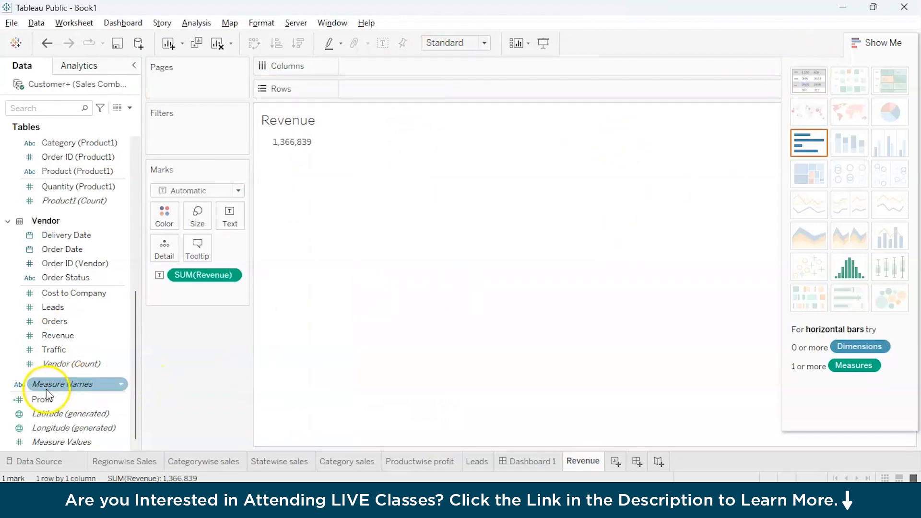
pyautogui.moveTo(58, 335); pyautogui.dragTo(188, 249)
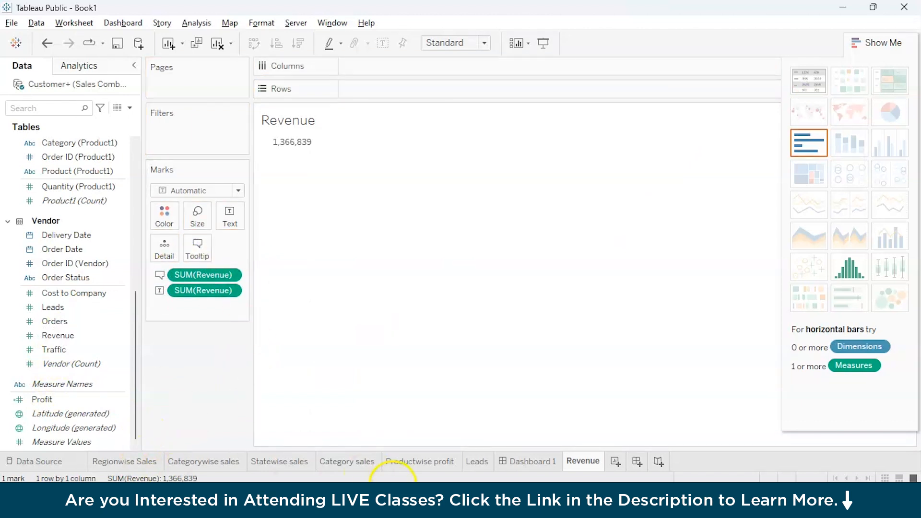
# Create Orders and Traffic sheets, showing total Traffic as a single number with Traffic in the tooltip.
pyautogui.moveTo(516, 464); pyautogui.dragTo(591, 458)
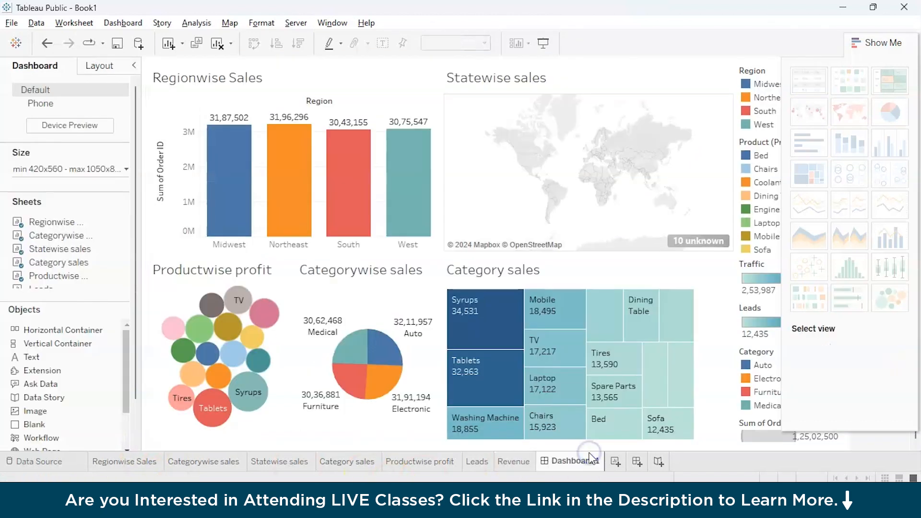
pyautogui.click(615, 462)
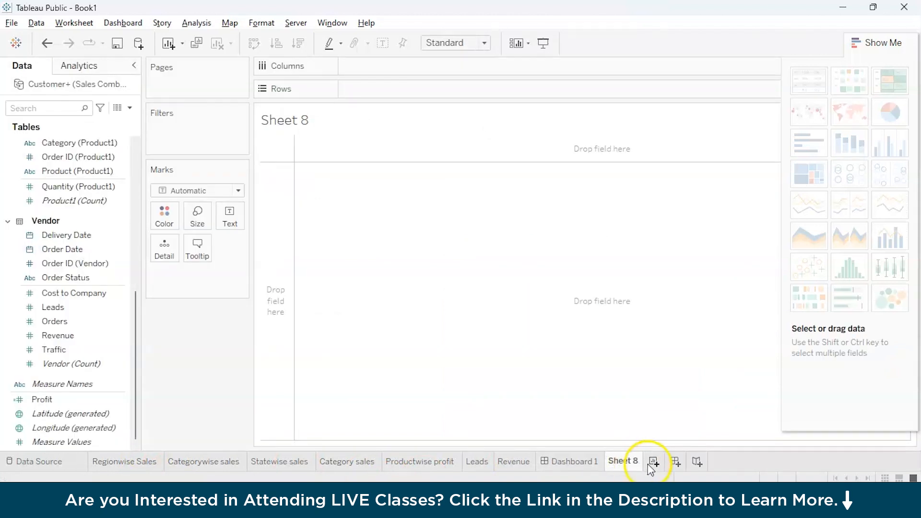
pyautogui.click(652, 462)
pyautogui.doubleClick(625, 462)
pyautogui.write('Orders')
pyautogui.doubleClick(660, 462)
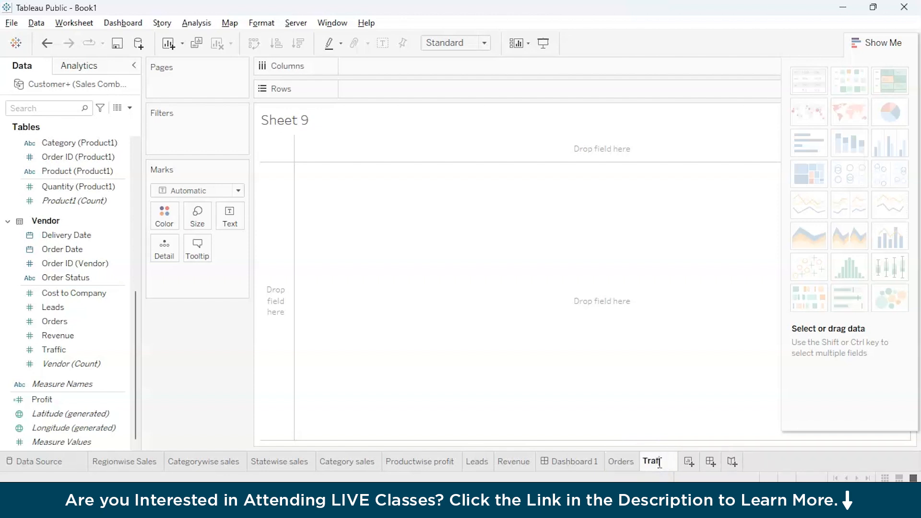
pyautogui.click(100, 363)
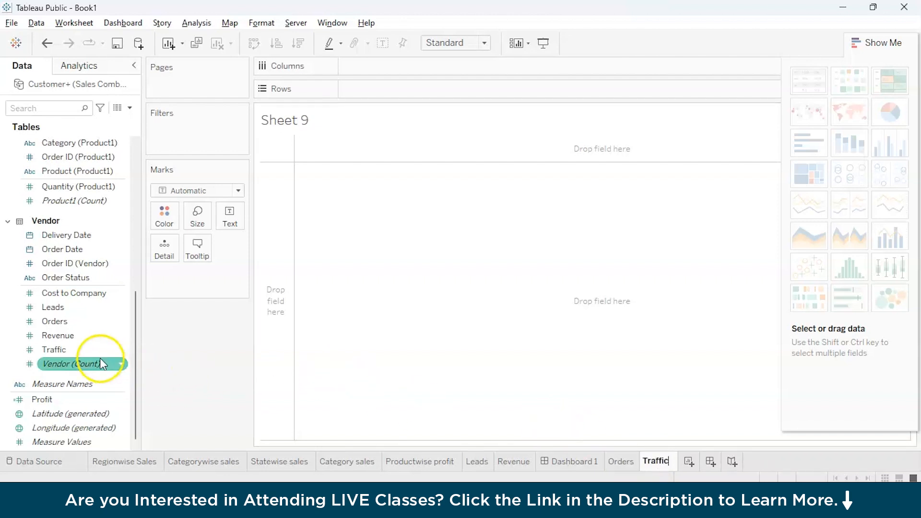
pyautogui.moveTo(94, 356); pyautogui.dragTo(393, 90)
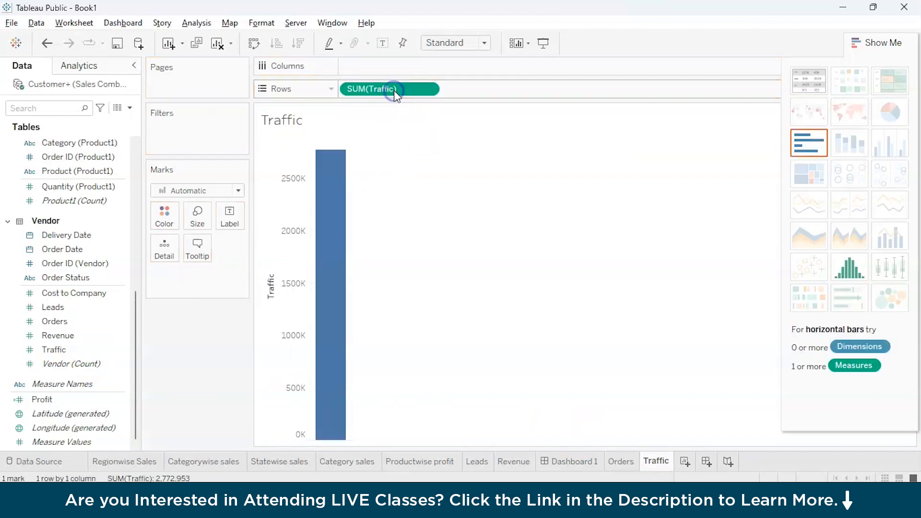
pyautogui.click(800, 84)
pyautogui.moveTo(68, 350); pyautogui.dragTo(197, 248)
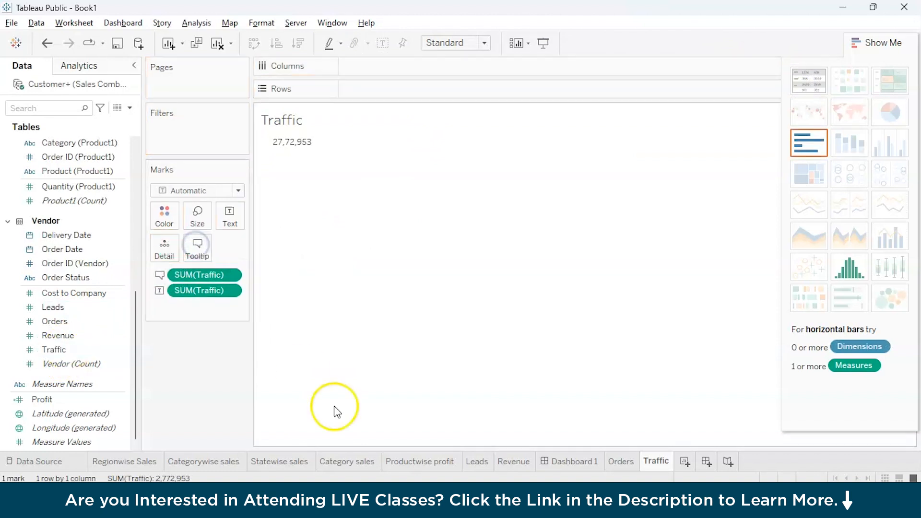
# Show total Orders as a single number with Orders in the tooltip, then move Dashboard 1 last and open it.
pyautogui.click(620, 462)
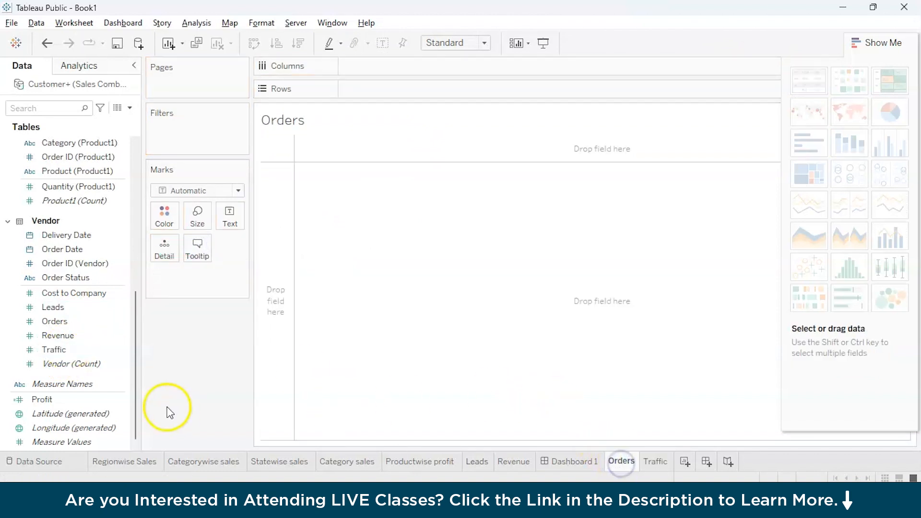
pyautogui.moveTo(54, 321); pyautogui.dragTo(353, 81)
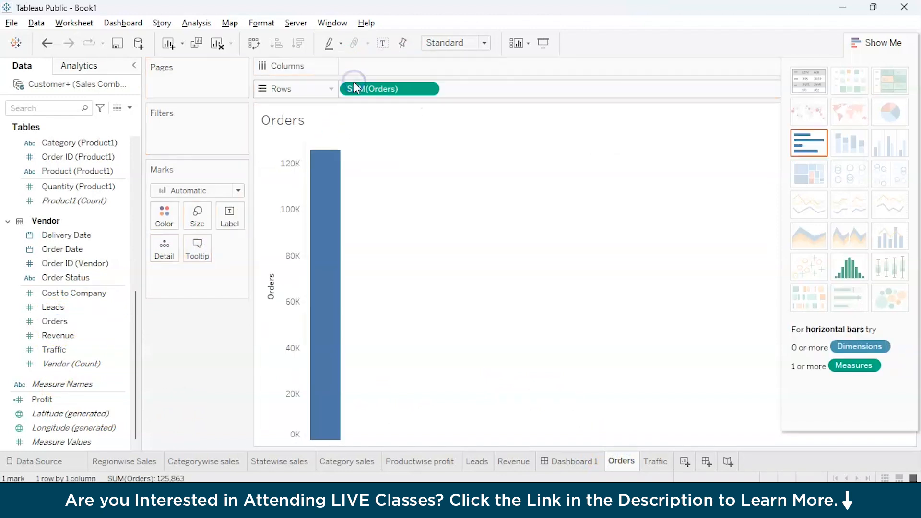
pyautogui.click(822, 79)
pyautogui.click(54, 322)
pyautogui.moveTo(54, 325); pyautogui.dragTo(199, 259)
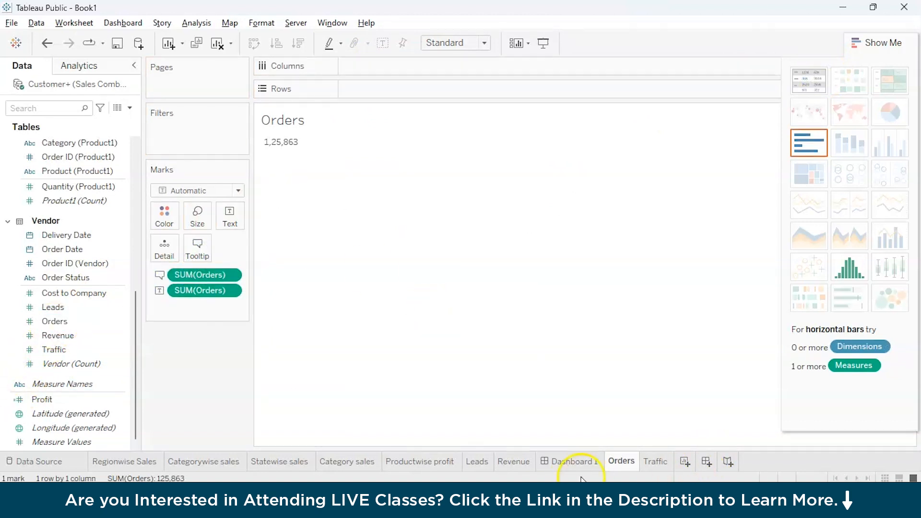
pyautogui.moveTo(562, 459); pyautogui.dragTo(664, 465)
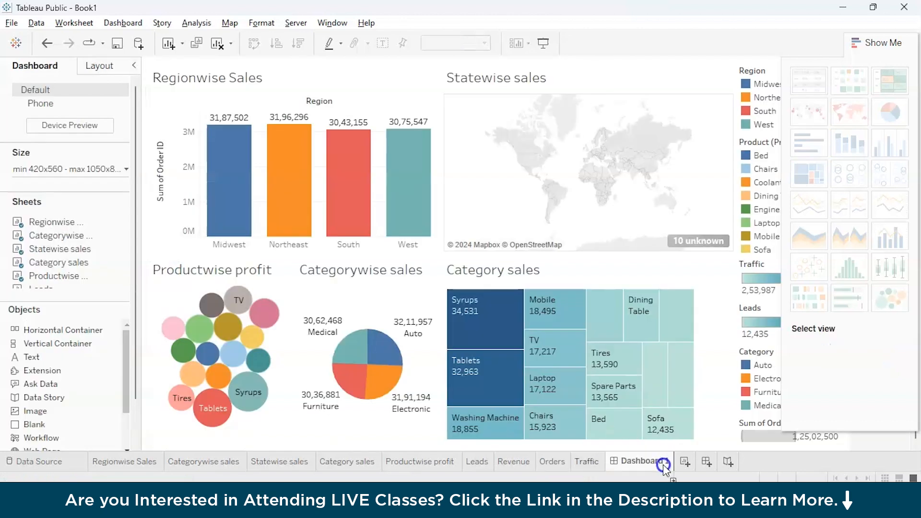
# Place the Leads, Revenue and Traffic tiles side by side across the top of the dashboard.
pyautogui.moveTo(28, 262)
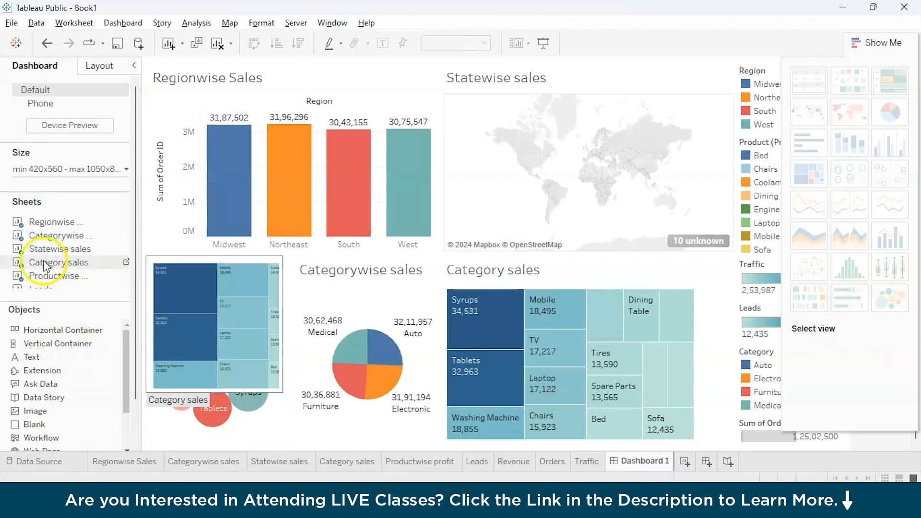
pyautogui.scroll(-3, 43, 262)
pyautogui.moveTo(41, 206)
pyautogui.mouseDown()
pyautogui.moveTo(240, 105)
pyautogui.moveTo(210, 91)
pyautogui.mouseUp()
pyautogui.moveTo(48, 233)
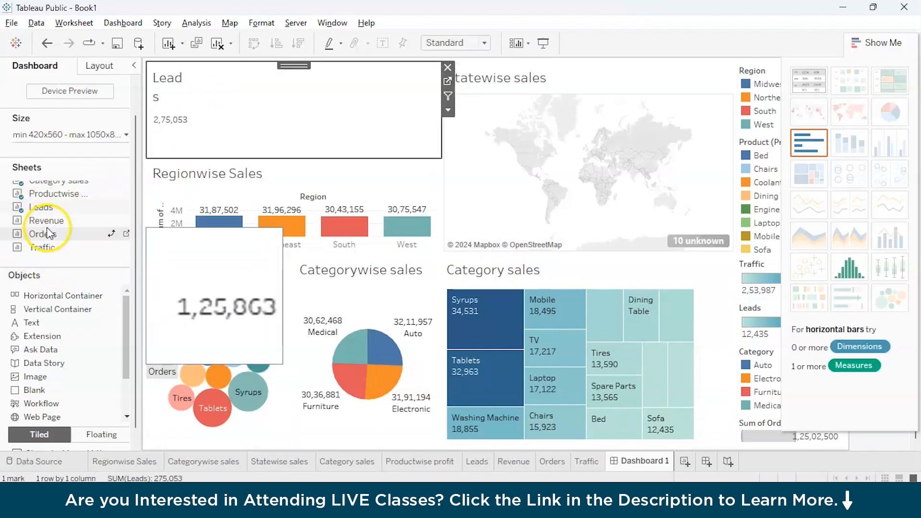
pyautogui.moveTo(48, 221)
pyautogui.mouseDown()
pyautogui.moveTo(290, 102)
pyautogui.moveTo(303, 121)
pyautogui.moveTo(323, 117)
pyautogui.mouseUp()
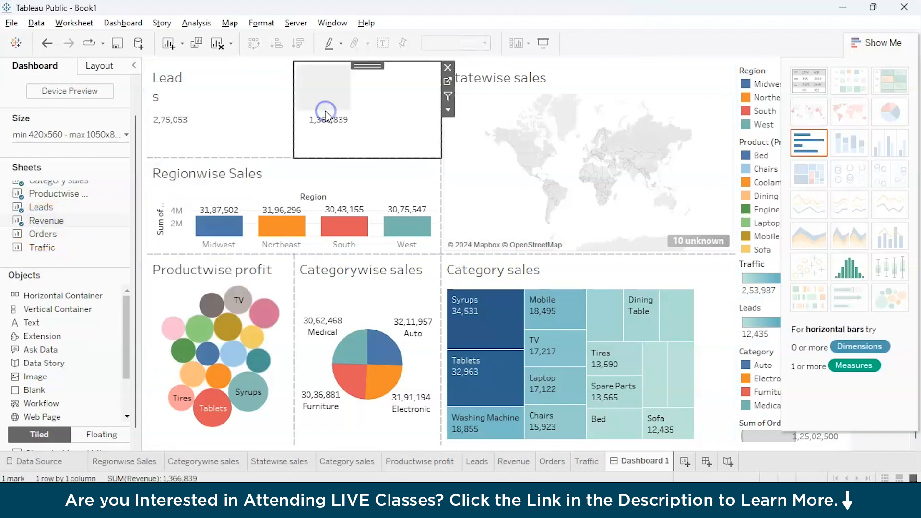
pyautogui.moveTo(41, 248); pyautogui.dragTo(638, 109)
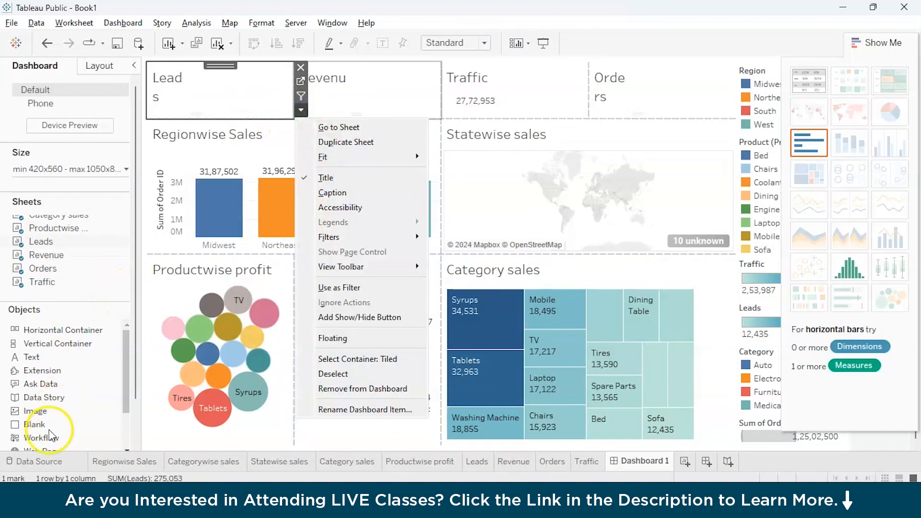
# Set the Leads tile title font size to 10.
pyautogui.press('Escape')
pyautogui.doubleClick(169, 79)
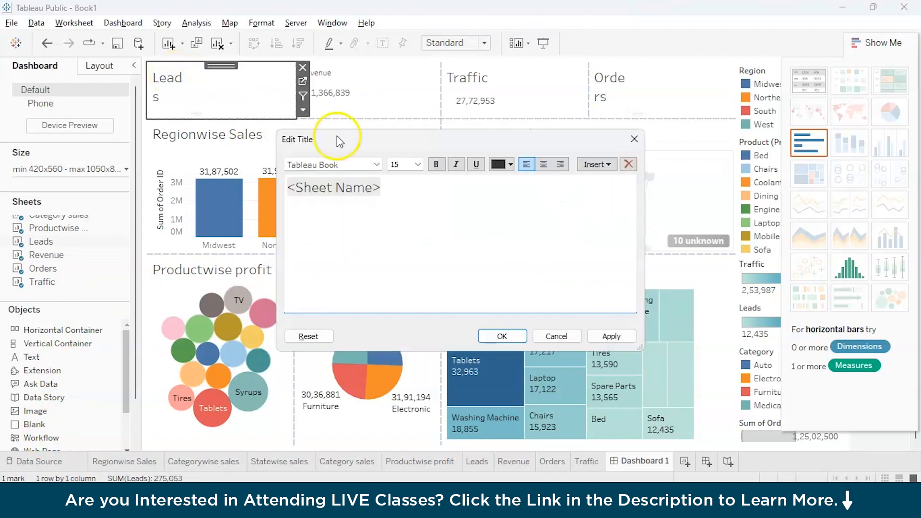
pyautogui.doubleClick(355, 188)
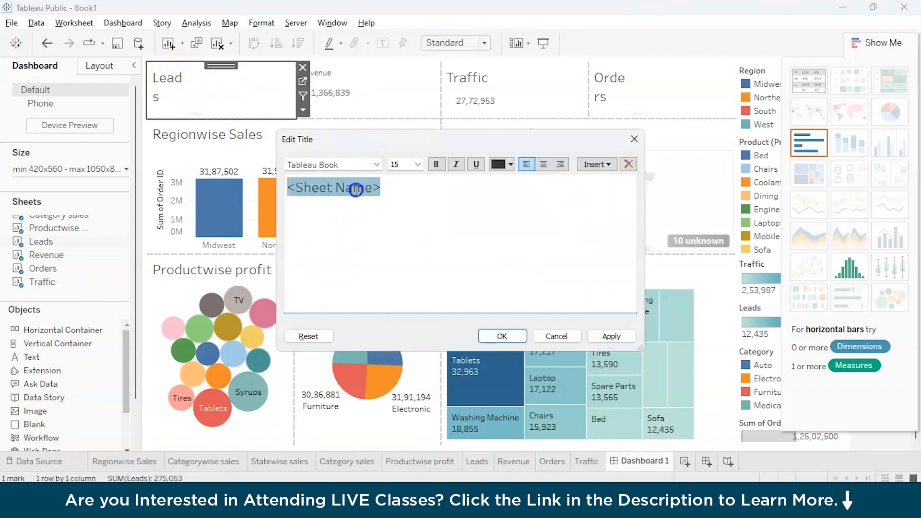
pyautogui.click(417, 164)
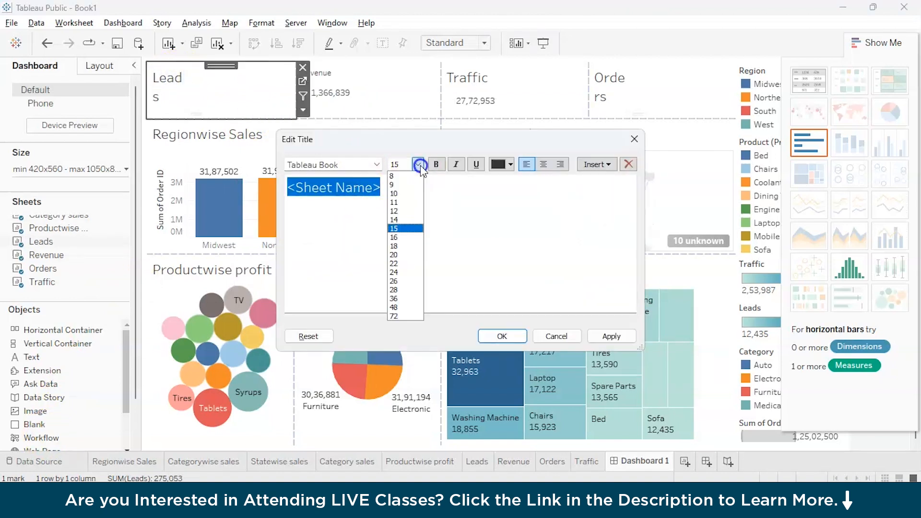
pyautogui.click(405, 194)
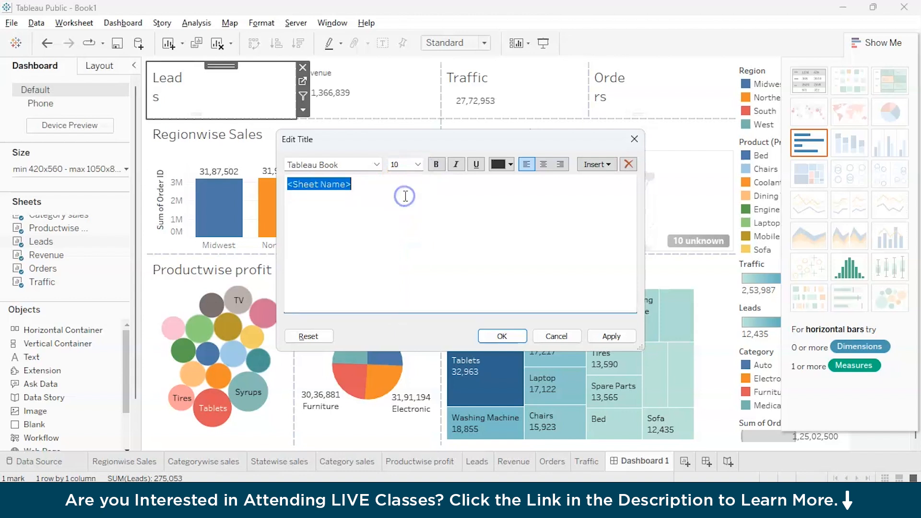
pyautogui.click(524, 338)
# Set the Traffic tile title font size to 10 and begin editing the Orders tile title.
pyautogui.doubleClick(479, 87)
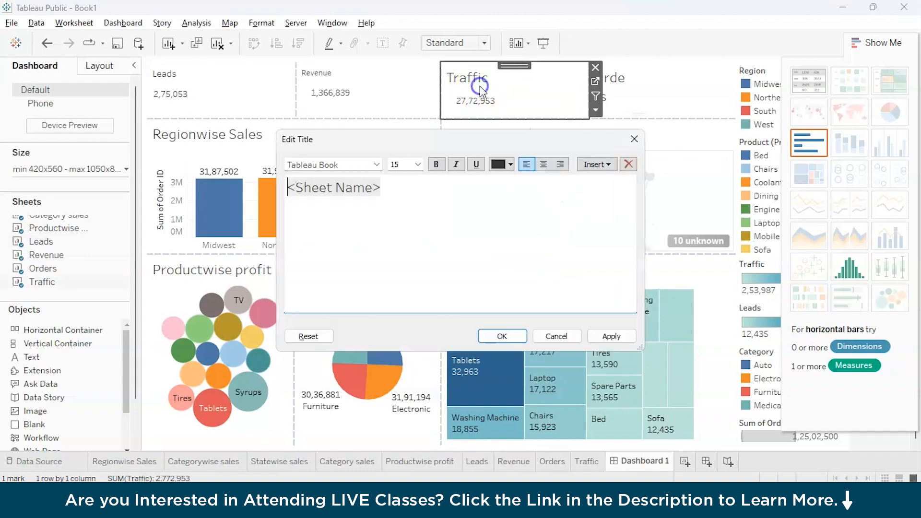
pyautogui.tripleClick(355, 187)
pyautogui.click(411, 165)
pyautogui.click(417, 165)
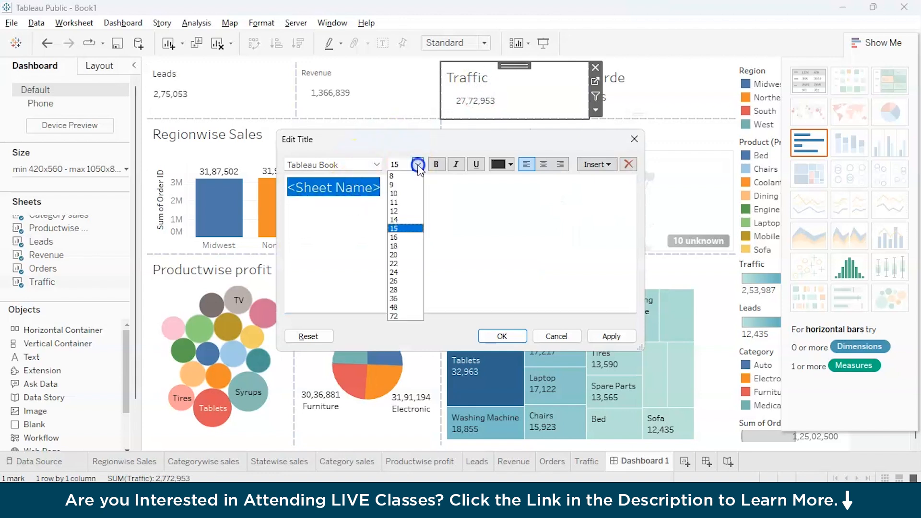
pyautogui.click(401, 193)
pyautogui.press('Return')
pyautogui.click(643, 93)
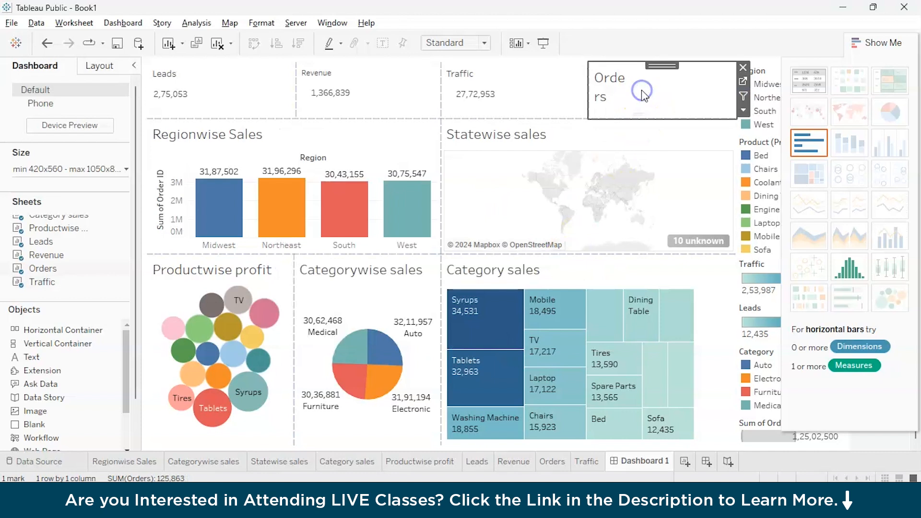
pyautogui.doubleClick(609, 85)
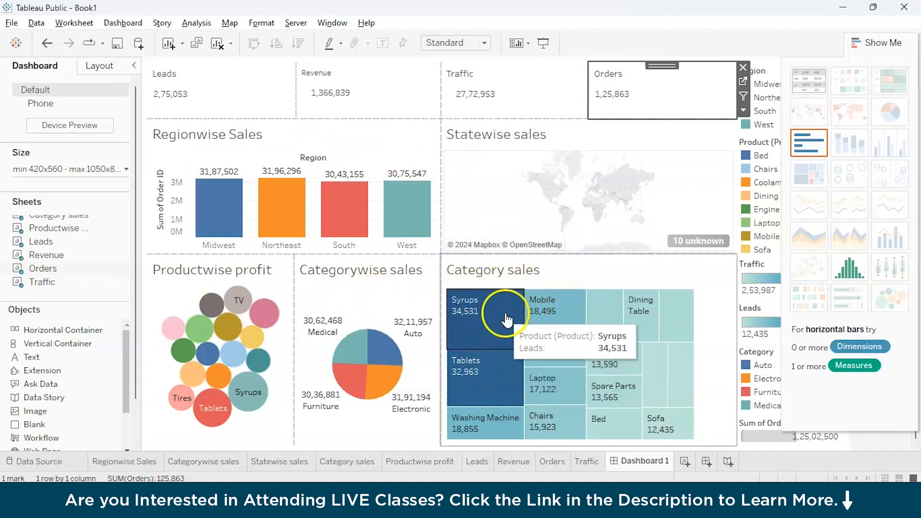
# Hide the Show Me chart suggestions to reveal the full legends.
pyautogui.click(342, 281)
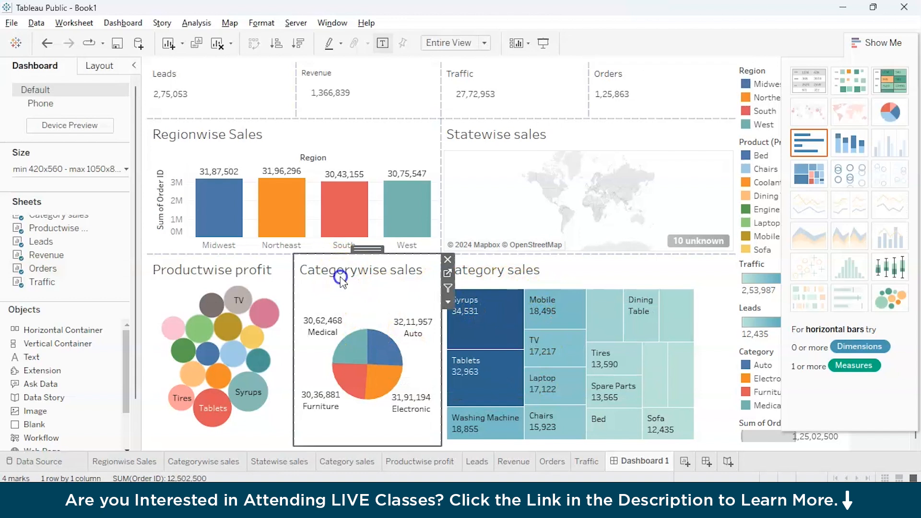
pyautogui.click(373, 463)
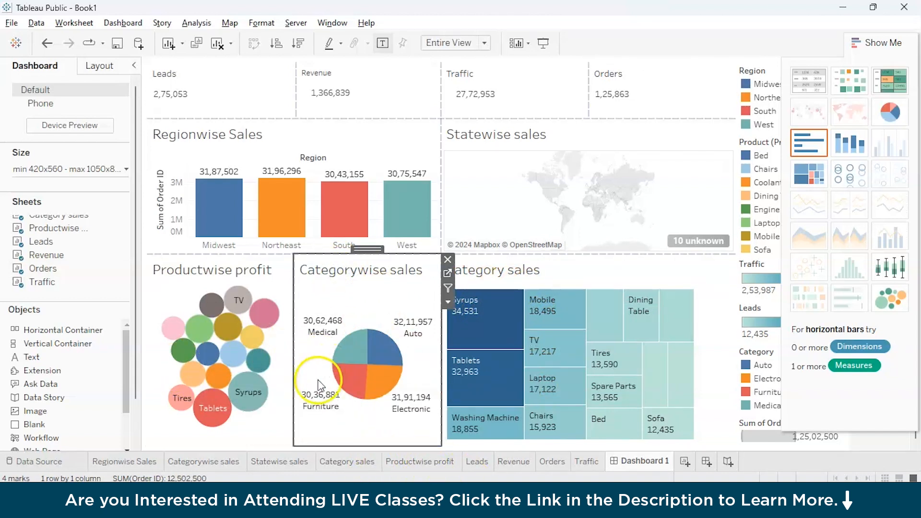
pyautogui.moveTo(376, 384)
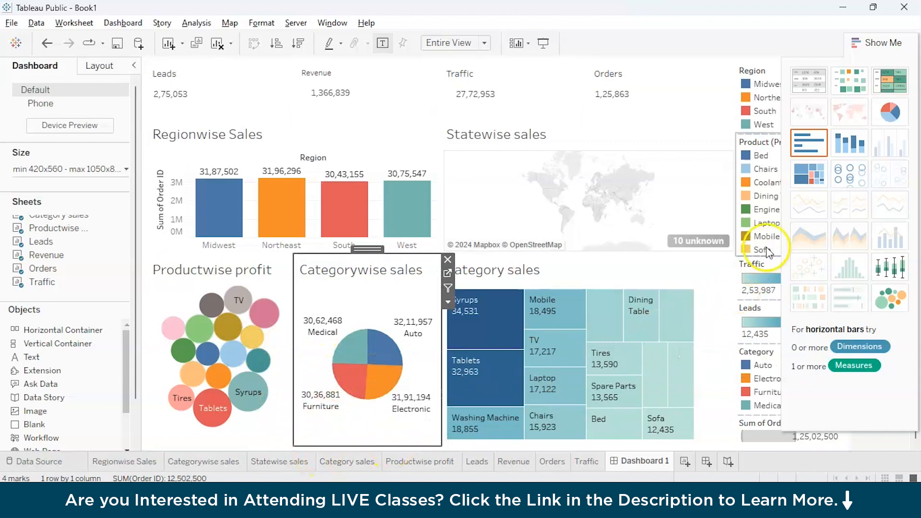
pyautogui.click(873, 46)
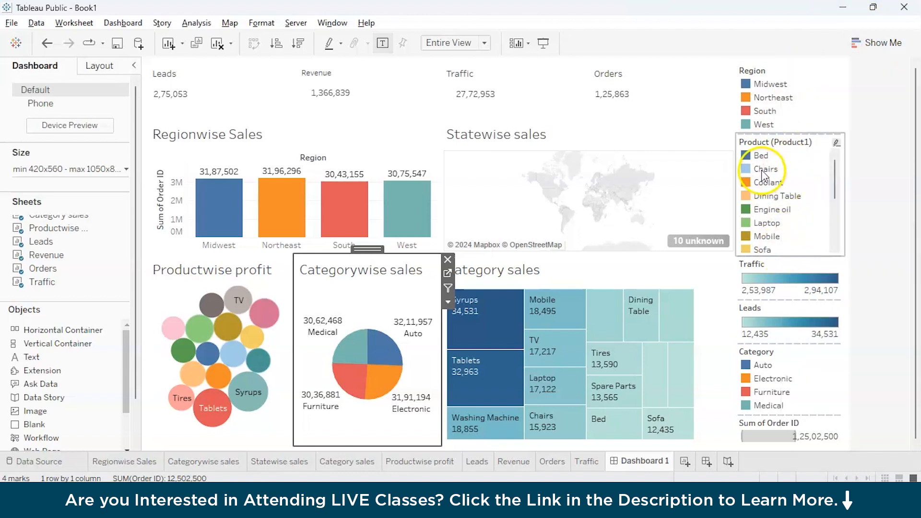
# Test legend highlighting with Midwest, Chairs, Furniture and Dining Table, clearing highlights afterward.
pyautogui.click(746, 85)
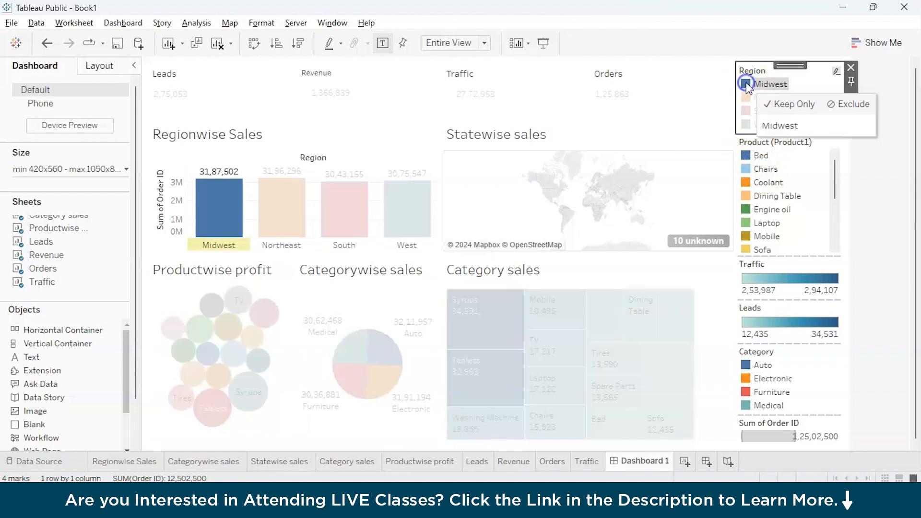
pyautogui.click(749, 170)
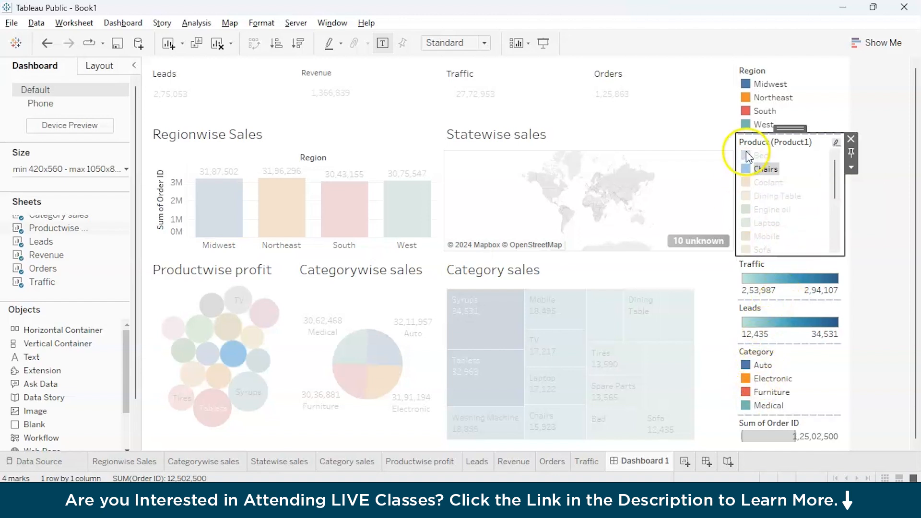
pyautogui.click(749, 392)
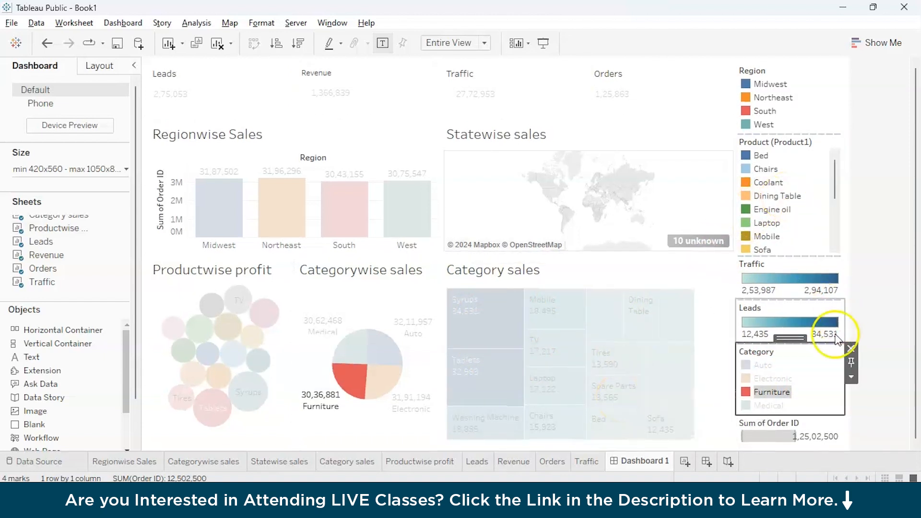
pyautogui.click(824, 371)
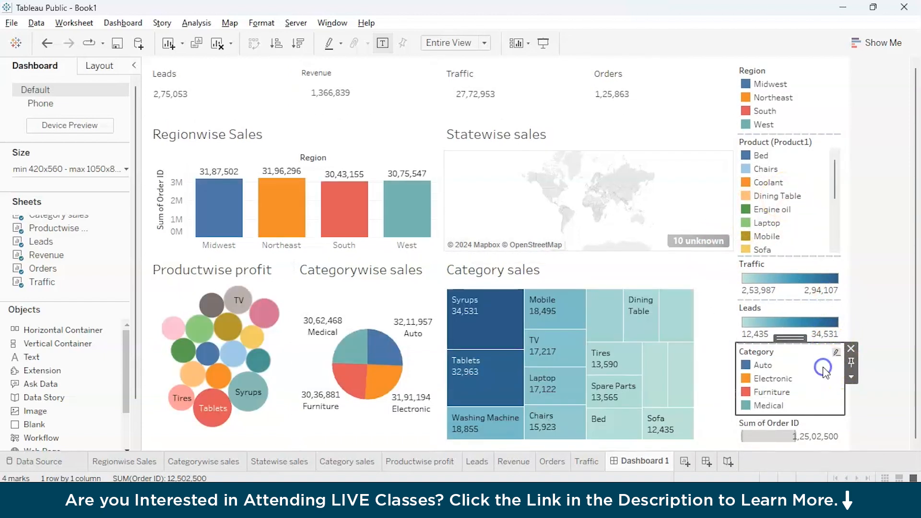
pyautogui.click(777, 197)
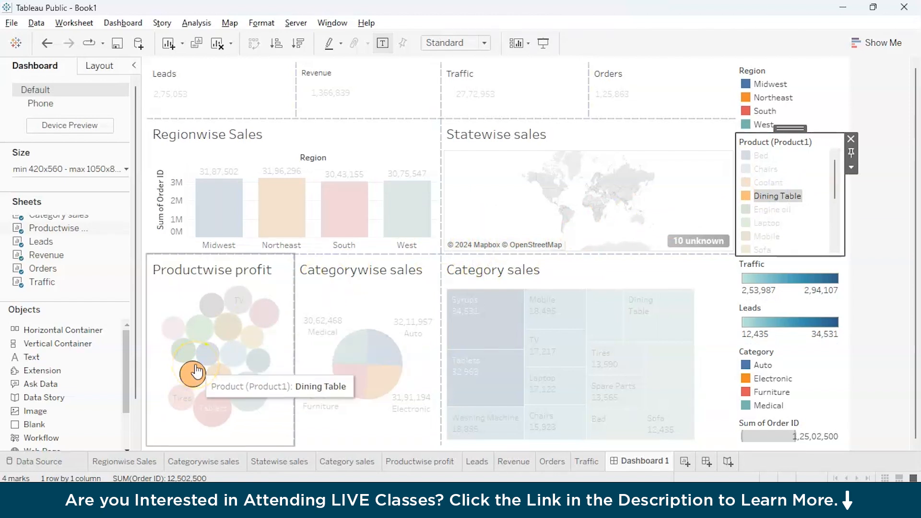
pyautogui.click(747, 198)
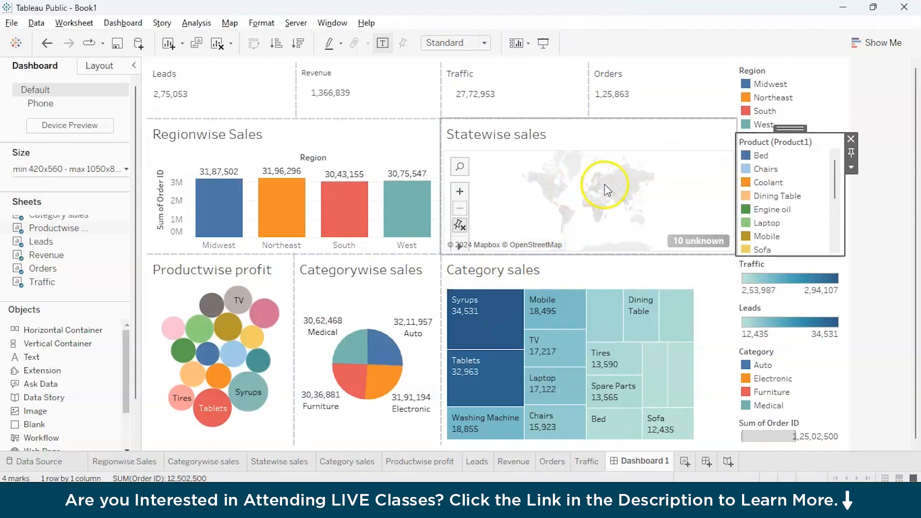